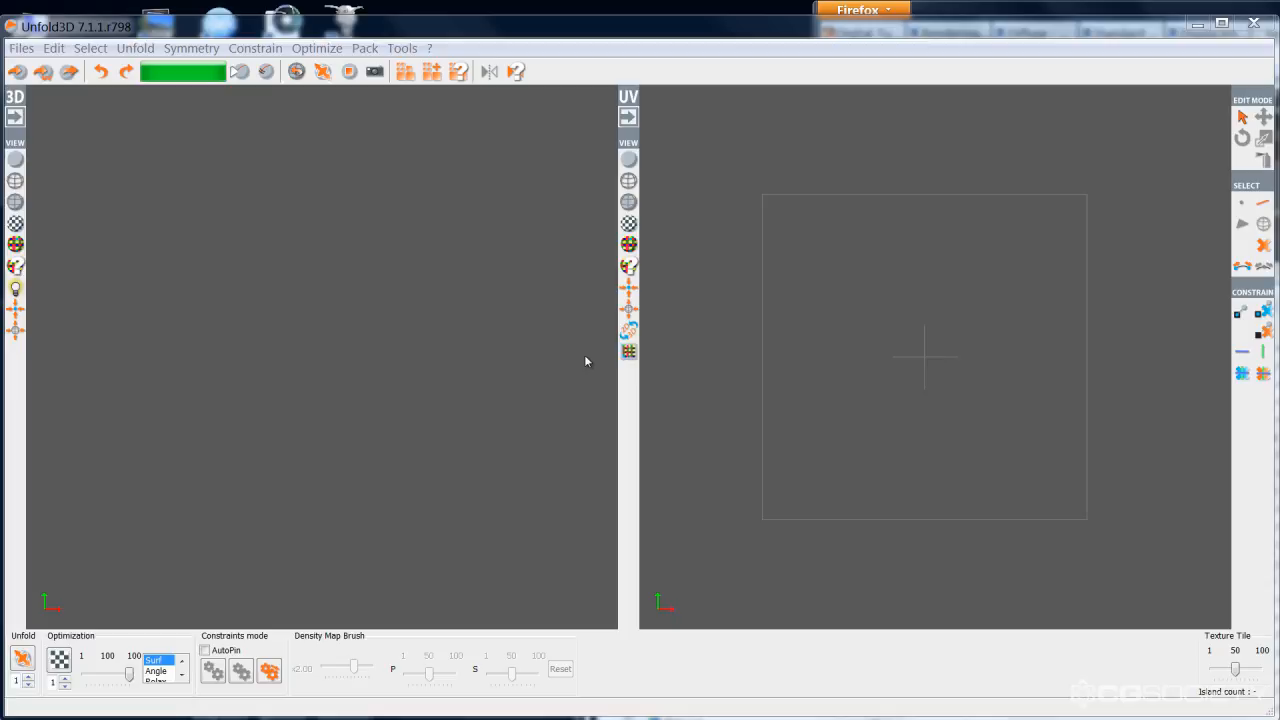
double_click(380, 16)
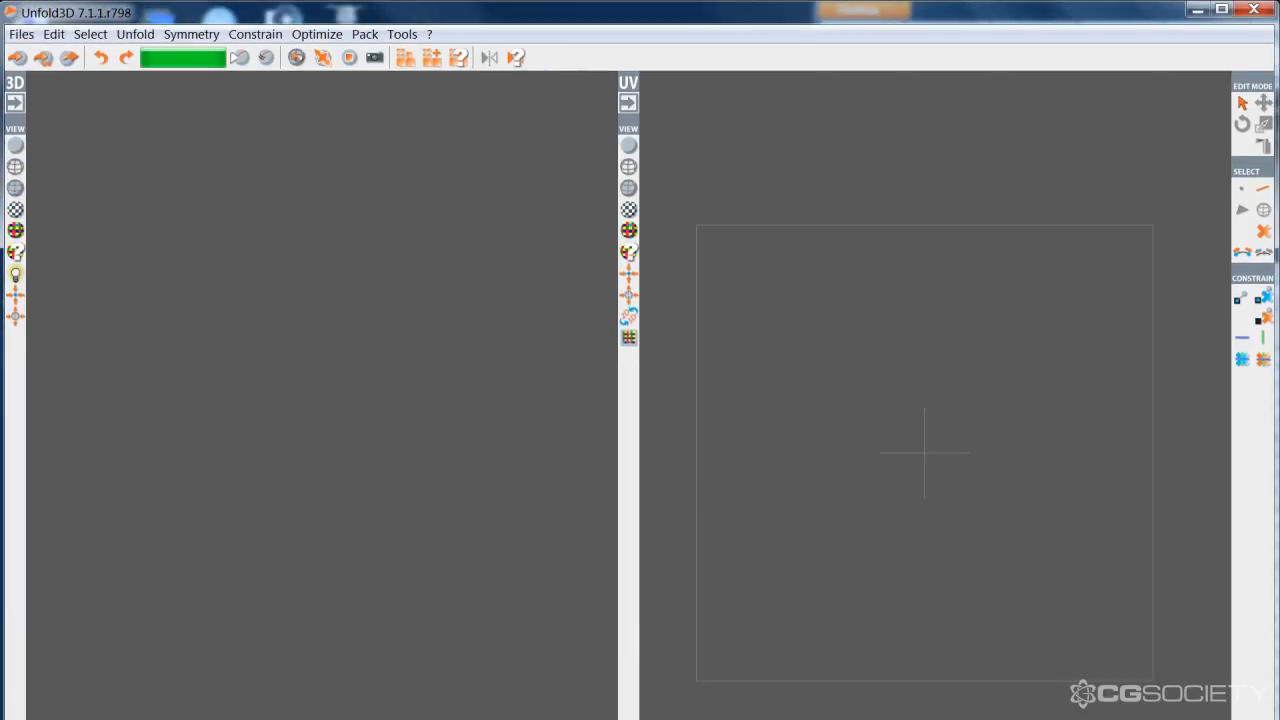
drag(980, 719, 979, 717)
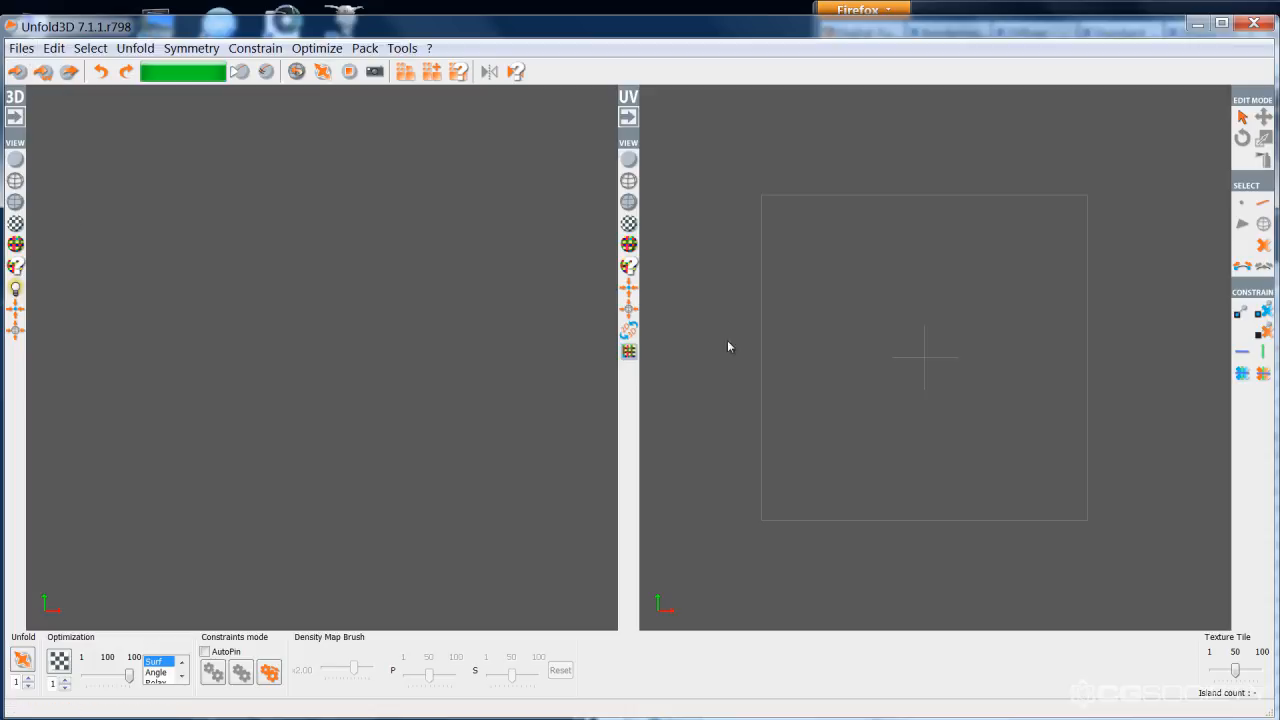
- Load headForUVs.obj from the OBJs folder
click(21, 48)
click(36, 66)
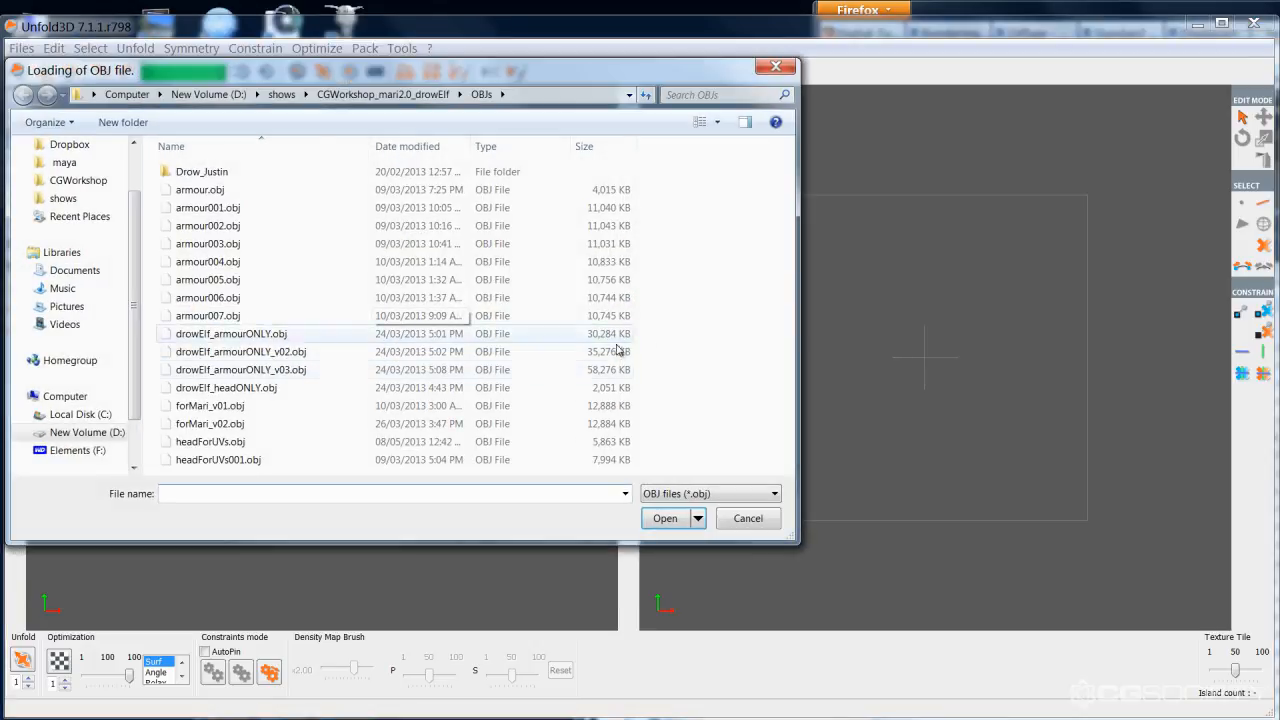
click(210, 442)
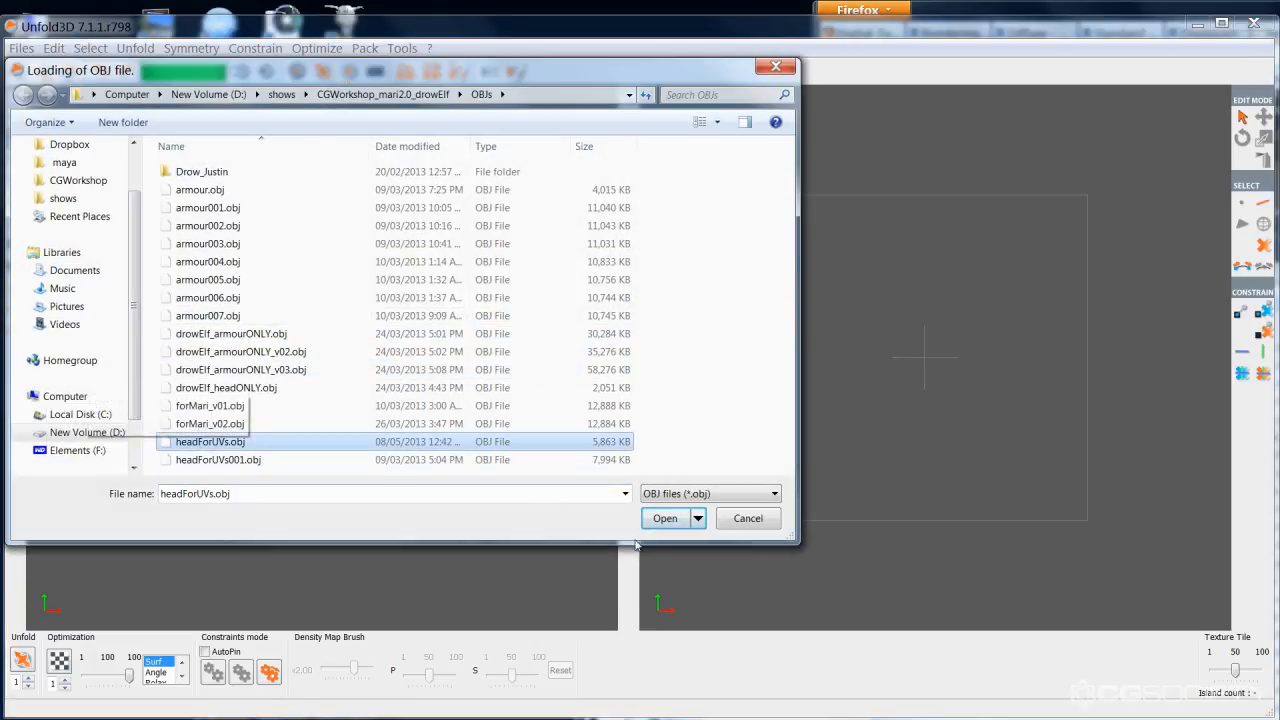
click(665, 518)
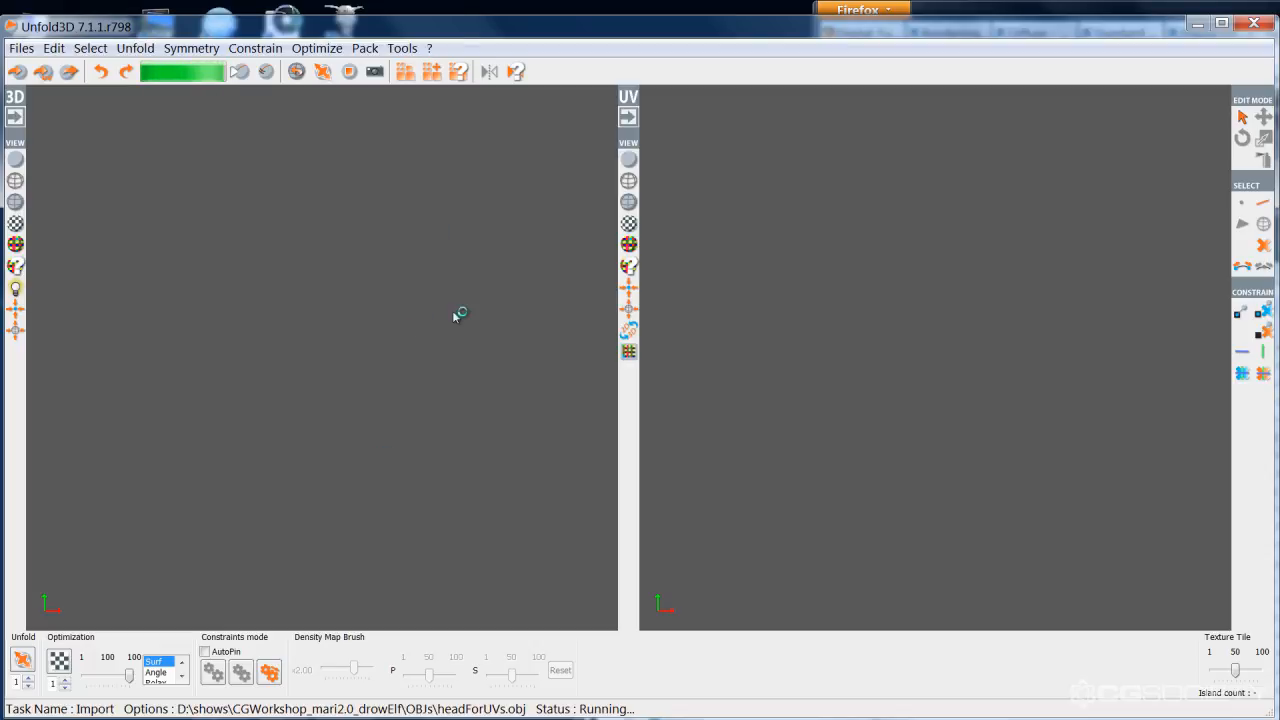
- Examine the loaded head mesh from the front and at an angle, including the eyes and nose up close
middle_drag(446, 367, 437, 401)
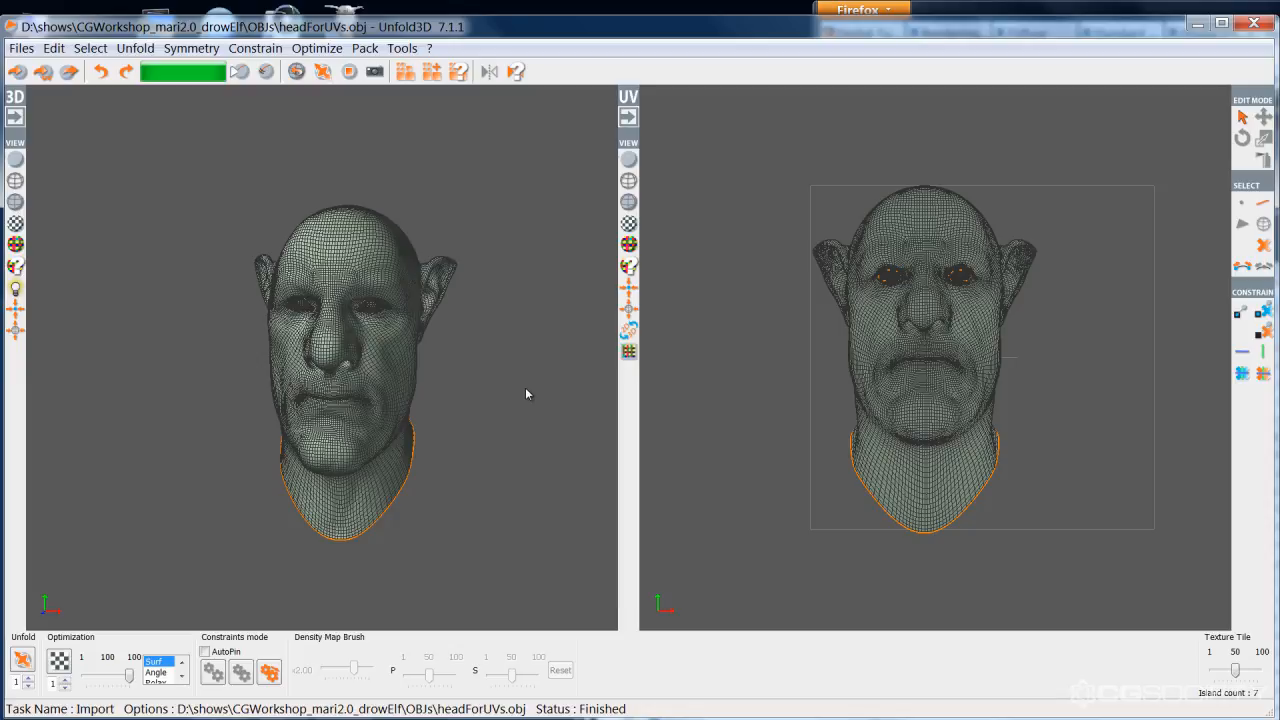
scroll(525, 393, up, 5)
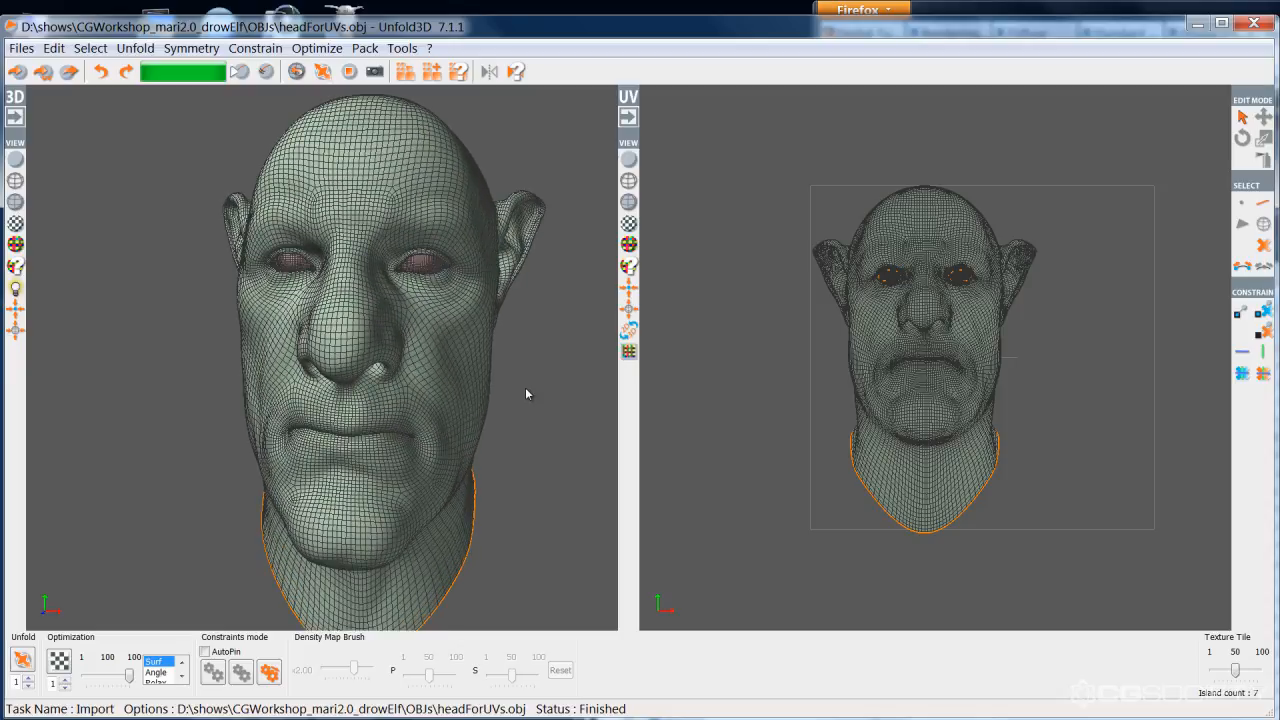
mouse_move(527, 394)
alt+mouse_down()
mouse_move(486, 395)
mouse_move(510, 395)
alt+mouse_up()
scroll(510, 395, down, 2)
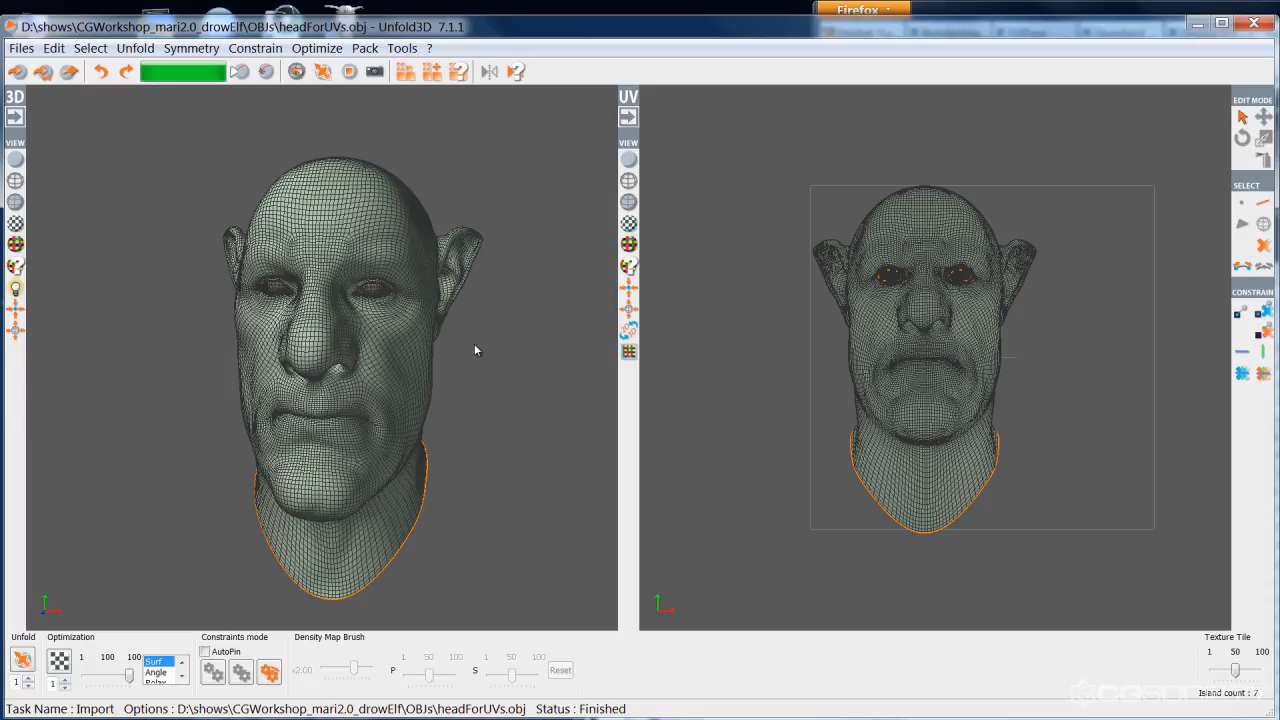
middle_drag(487, 347, 432, 342)
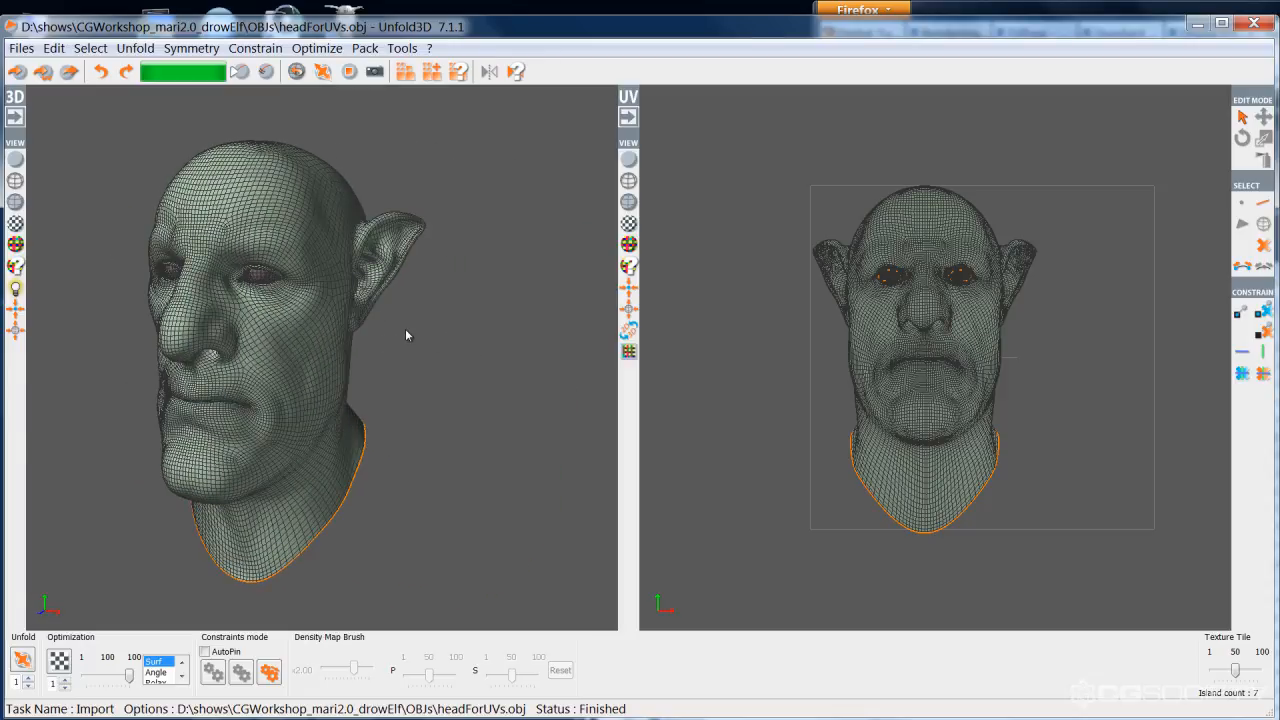
mouse_move(406, 331)
alt+right_down()
mouse_move(557, 354)
mouse_move(411, 389)
mouse_move(419, 333)
alt+right_up()
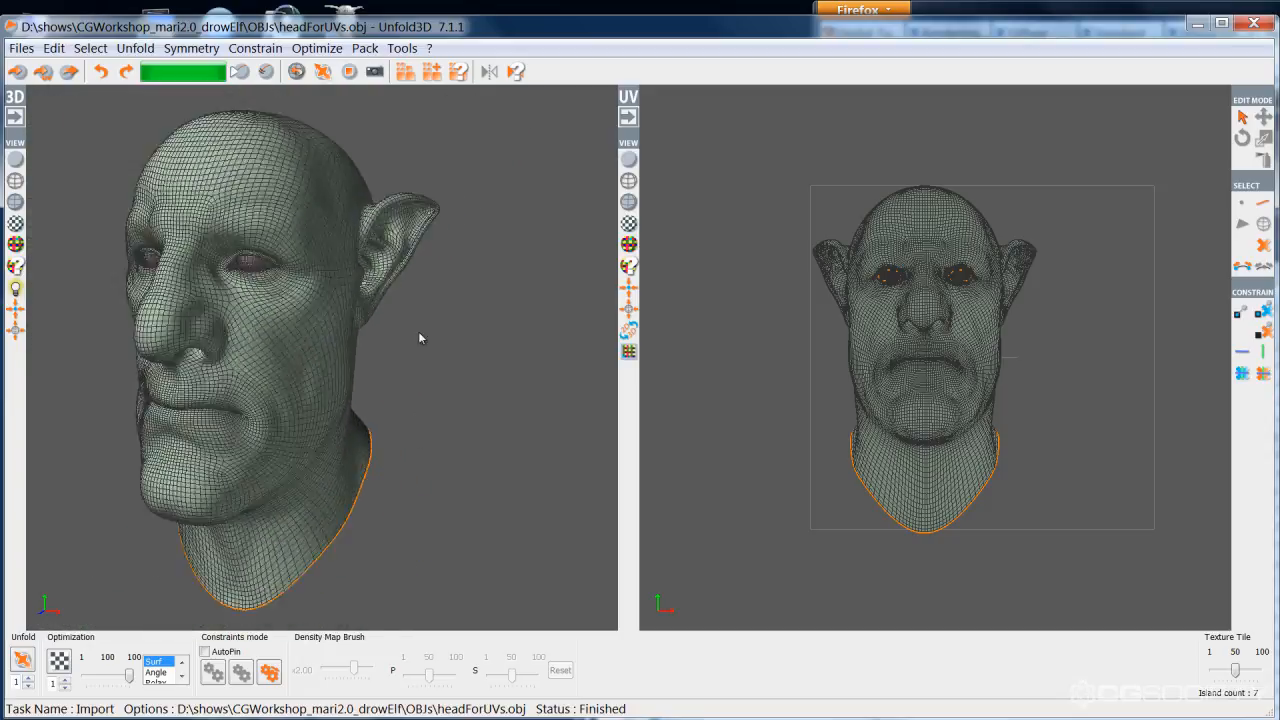
scroll(432, 378, up, 4)
scroll(439, 379, up, 2)
scroll(439, 376, down, 2)
scroll(438, 372, up, 2)
scroll(437, 368, down, 5)
alt+middle_drag(425, 356, 494, 352)
mouse_move(494, 356)
alt+mouse_down()
mouse_move(477, 360)
mouse_move(560, 359)
mouse_move(420, 357)
mouse_move(540, 360)
mouse_move(488, 363)
alt+mouse_up()
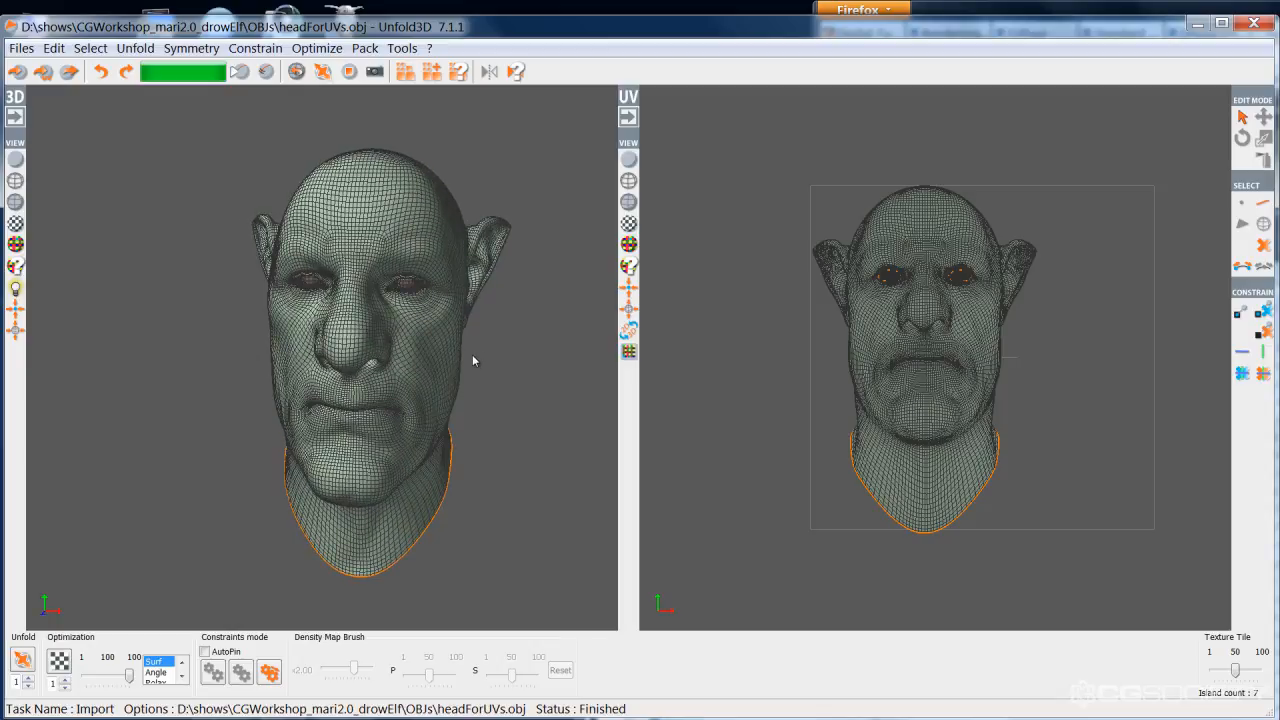
scroll(472, 355, up, 5)
scroll(445, 353, down, 3)
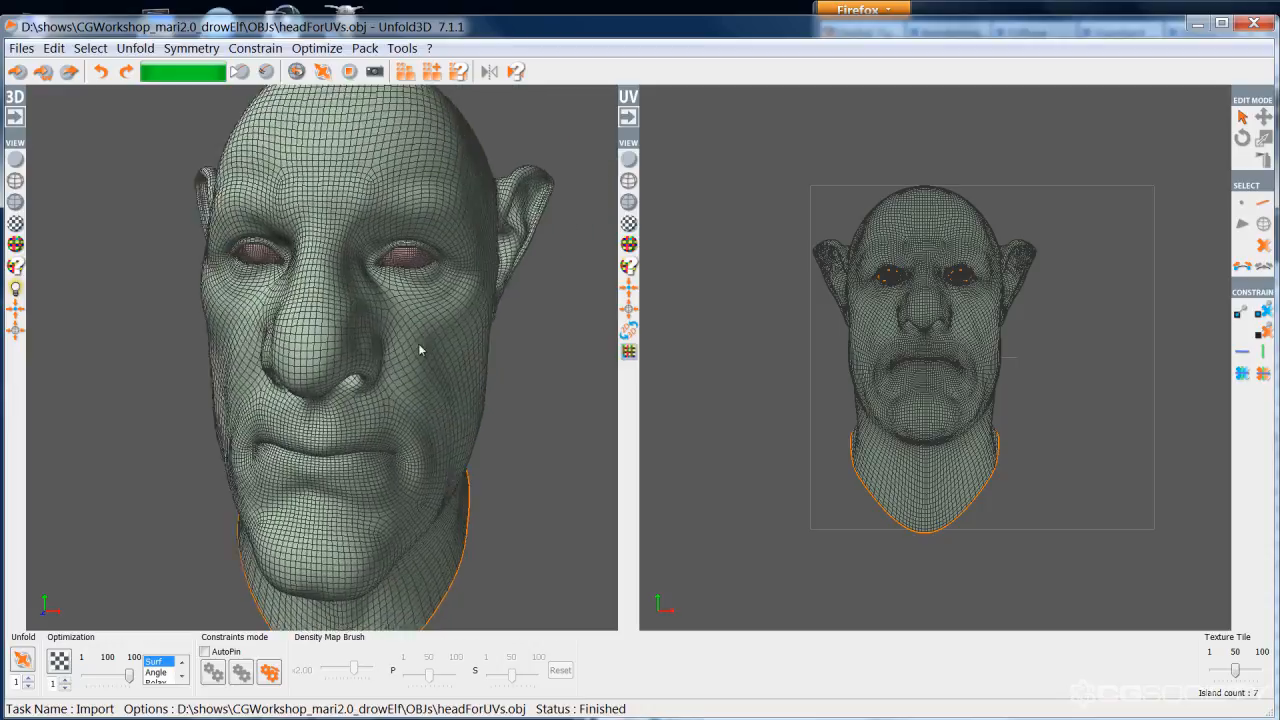
scroll(430, 352, up, 3)
mouse_move(437, 357)
alt+mouse_down()
mouse_move(397, 351)
mouse_move(437, 346)
mouse_move(390, 340)
mouse_move(434, 349)
alt+mouse_up()
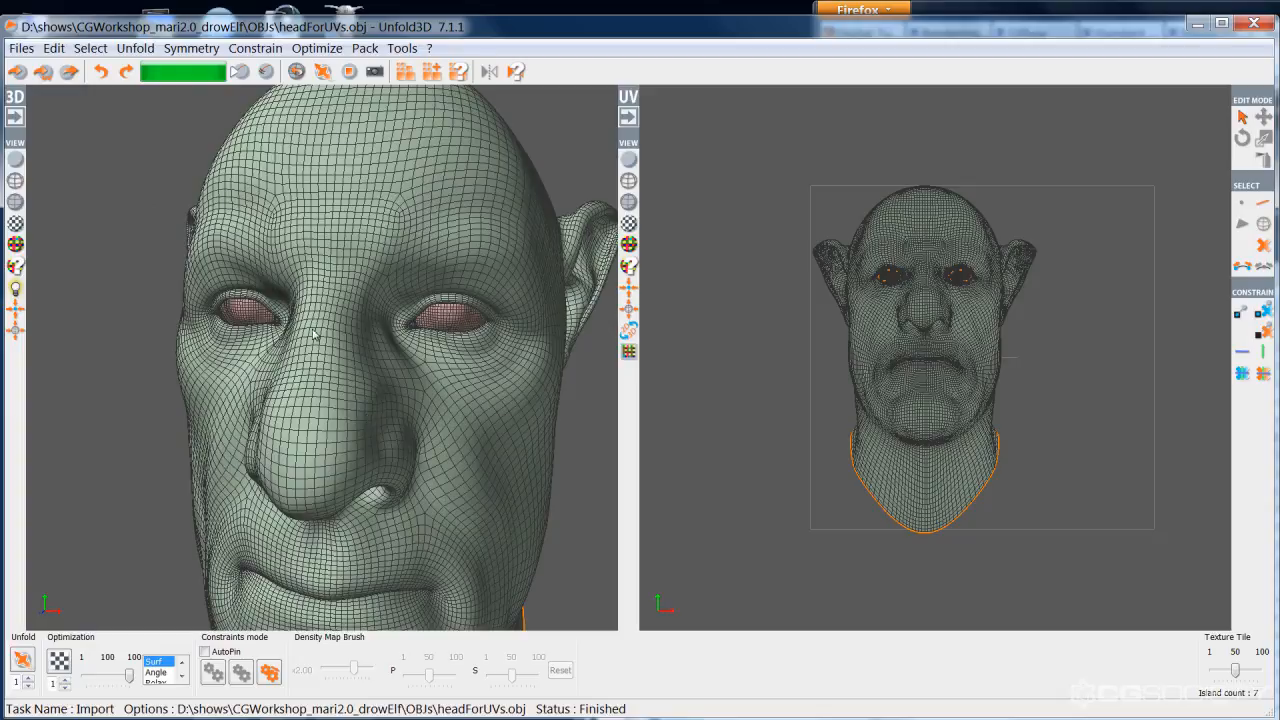
scroll(414, 423, down, 2)
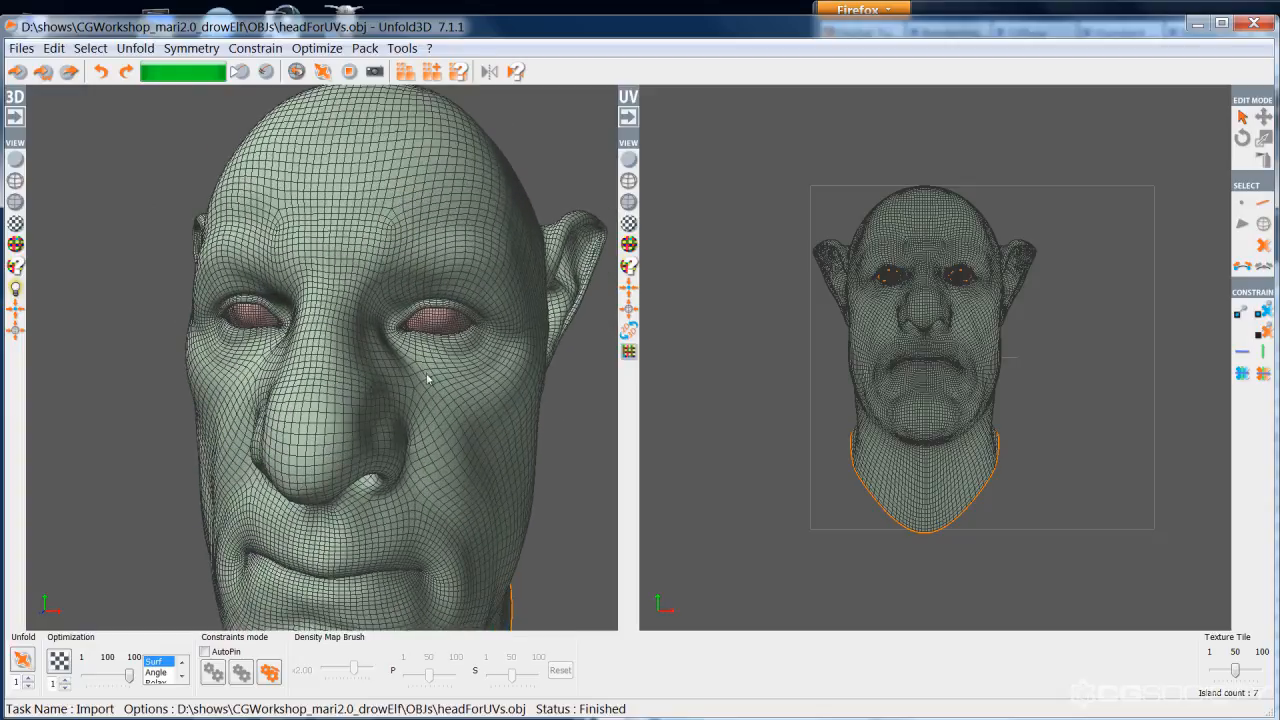
- Switch to mesh island selection and hide the outer islands of both eyes
right_click(427, 328)
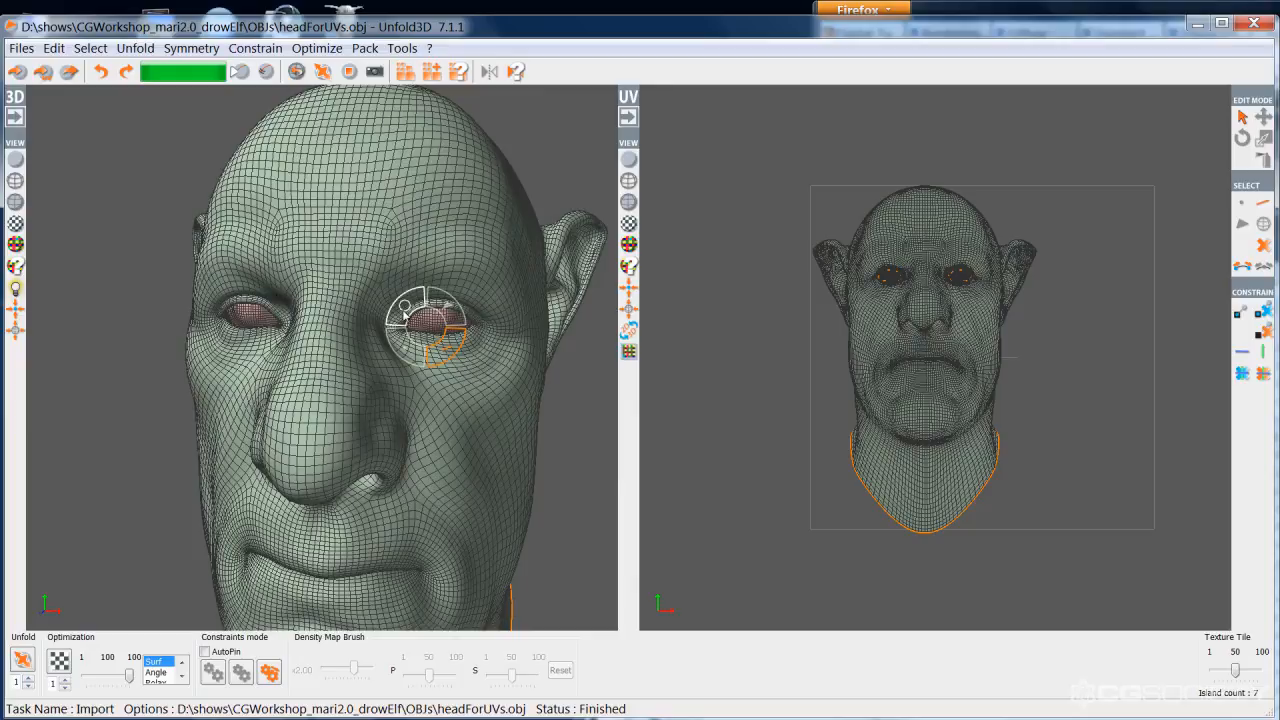
right_click(443, 325)
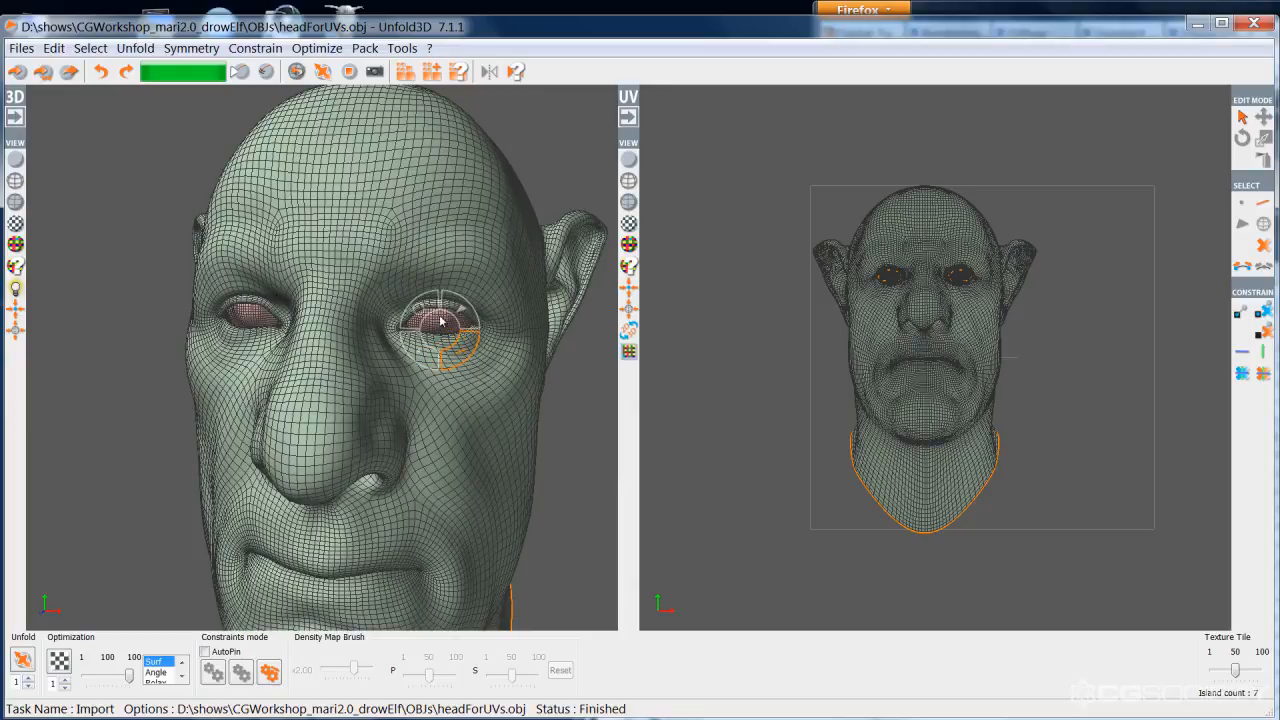
click(450, 358)
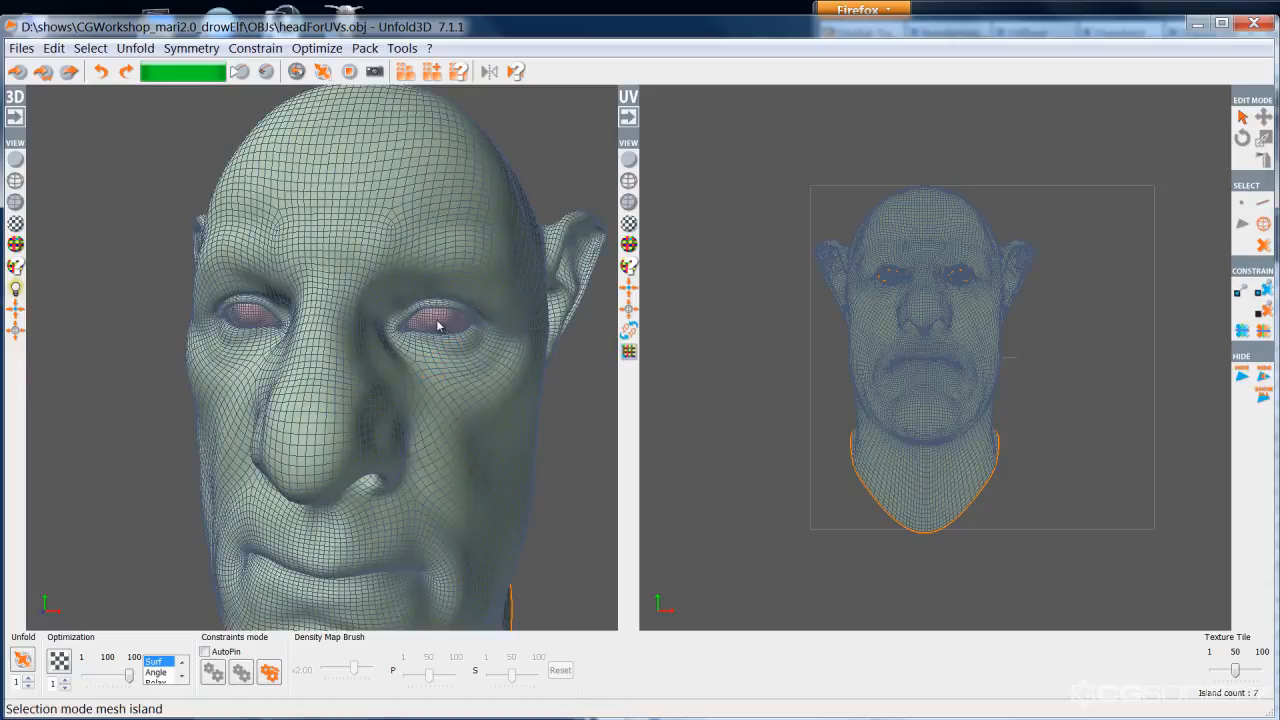
click(437, 323)
click(245, 316)
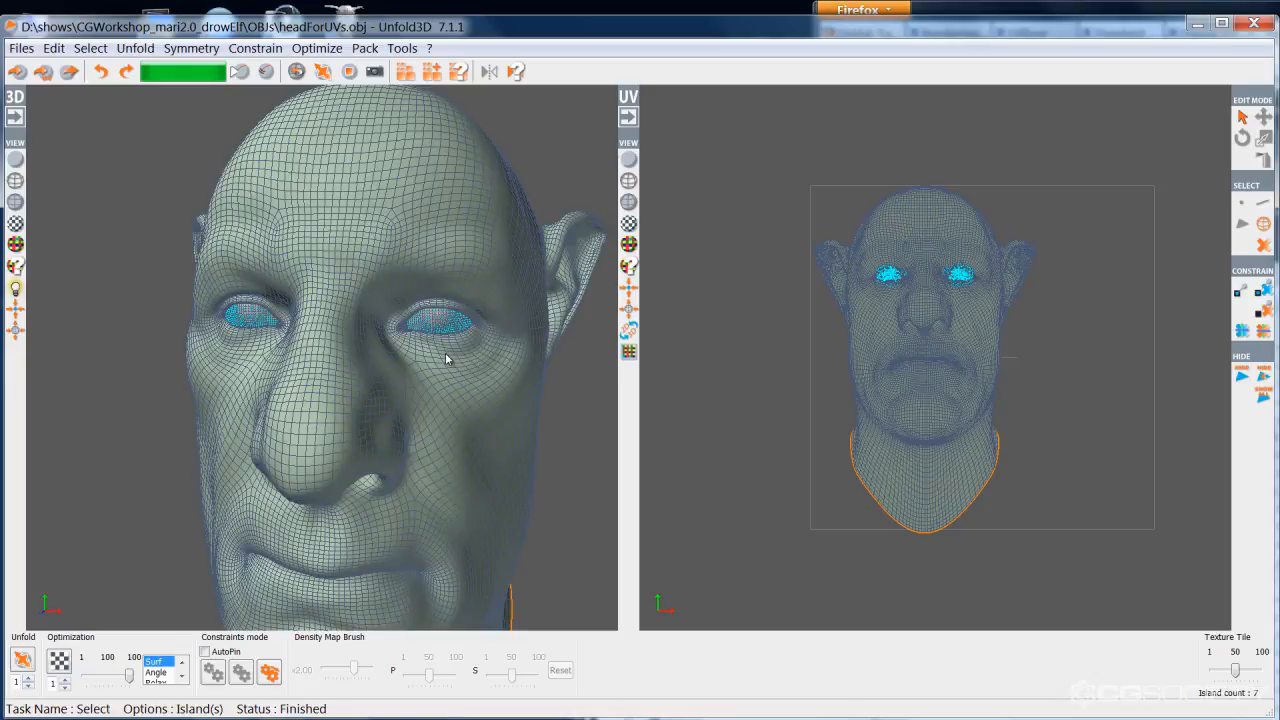
key(h)
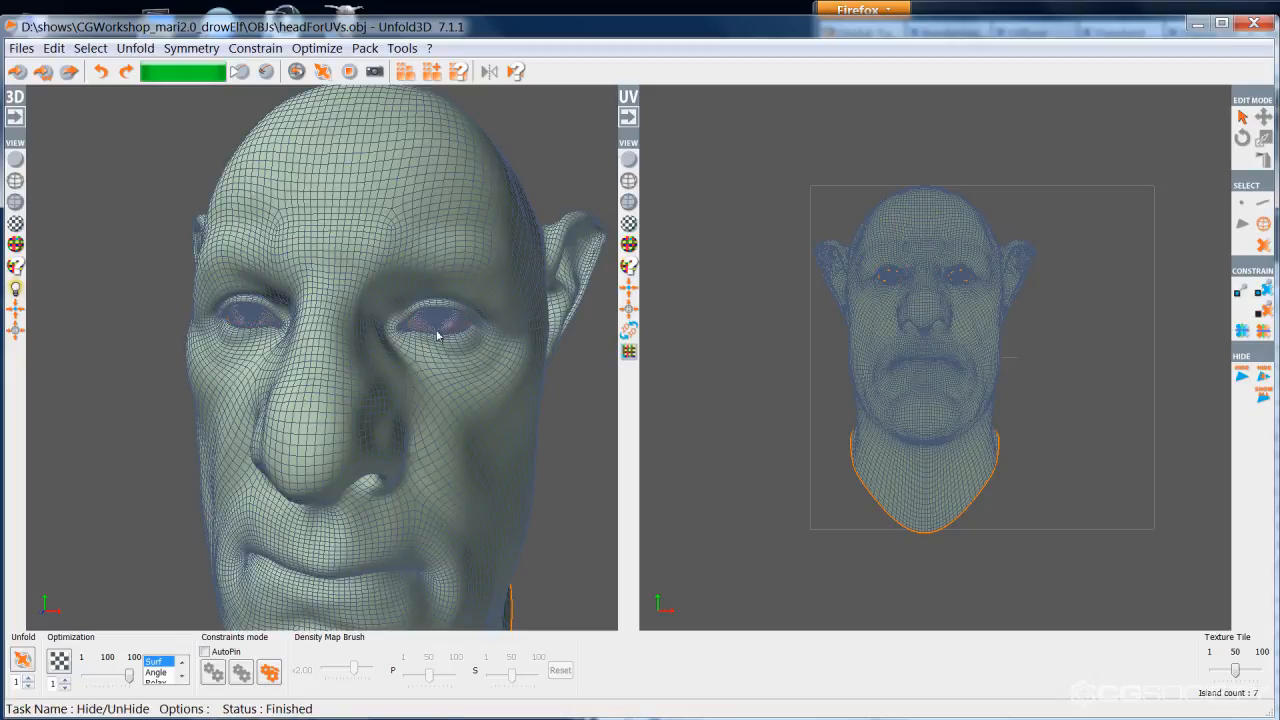
- Select the remaining inner eyeball islands in both eye sockets and hide them
click(438, 321)
click(254, 319)
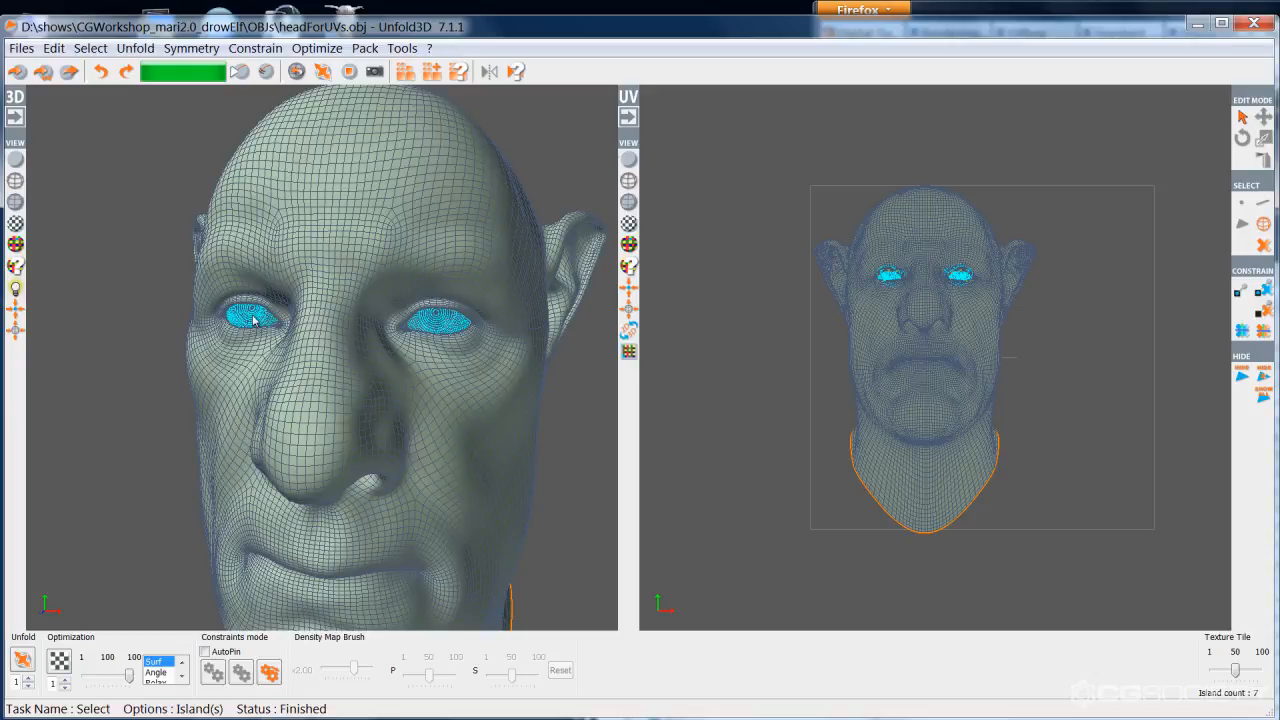
key(h)
- Inspect the eye openings up close for remaining eyeball geometry
middle_drag(371, 343, 330, 374)
scroll(330, 374, up, 6)
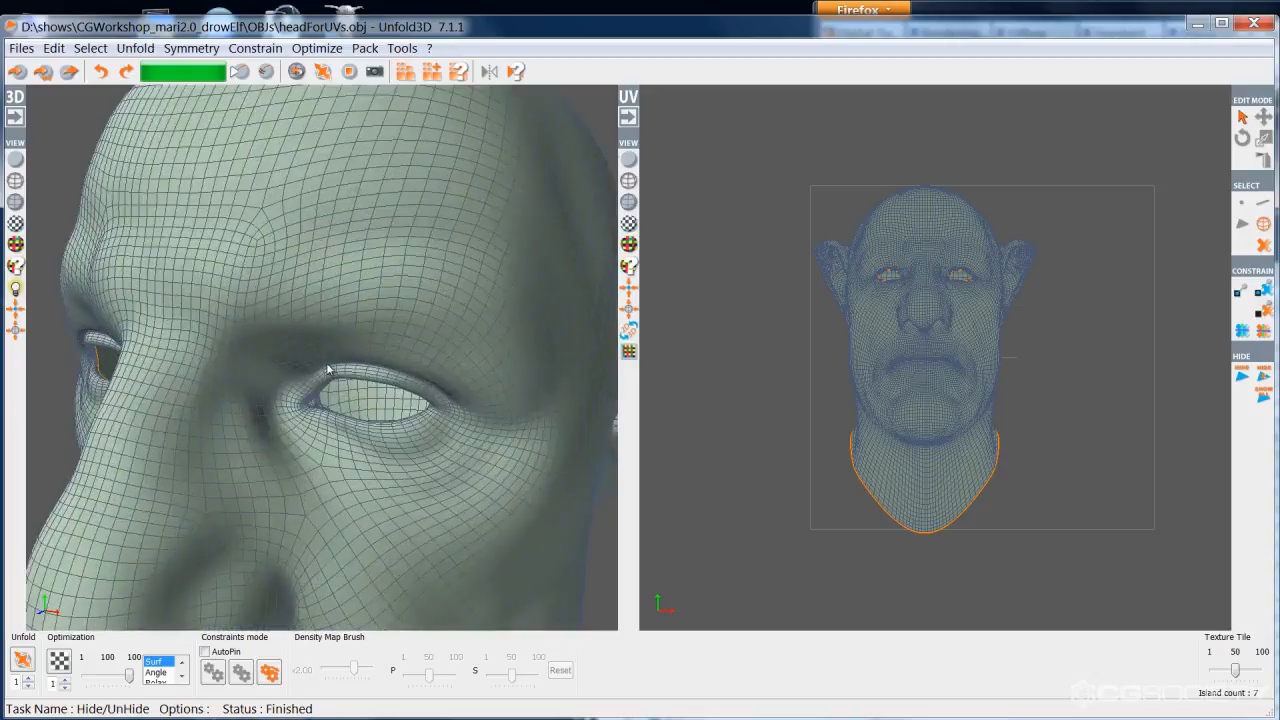
click(320, 447)
middle_drag(323, 446, 369, 423)
key(h)
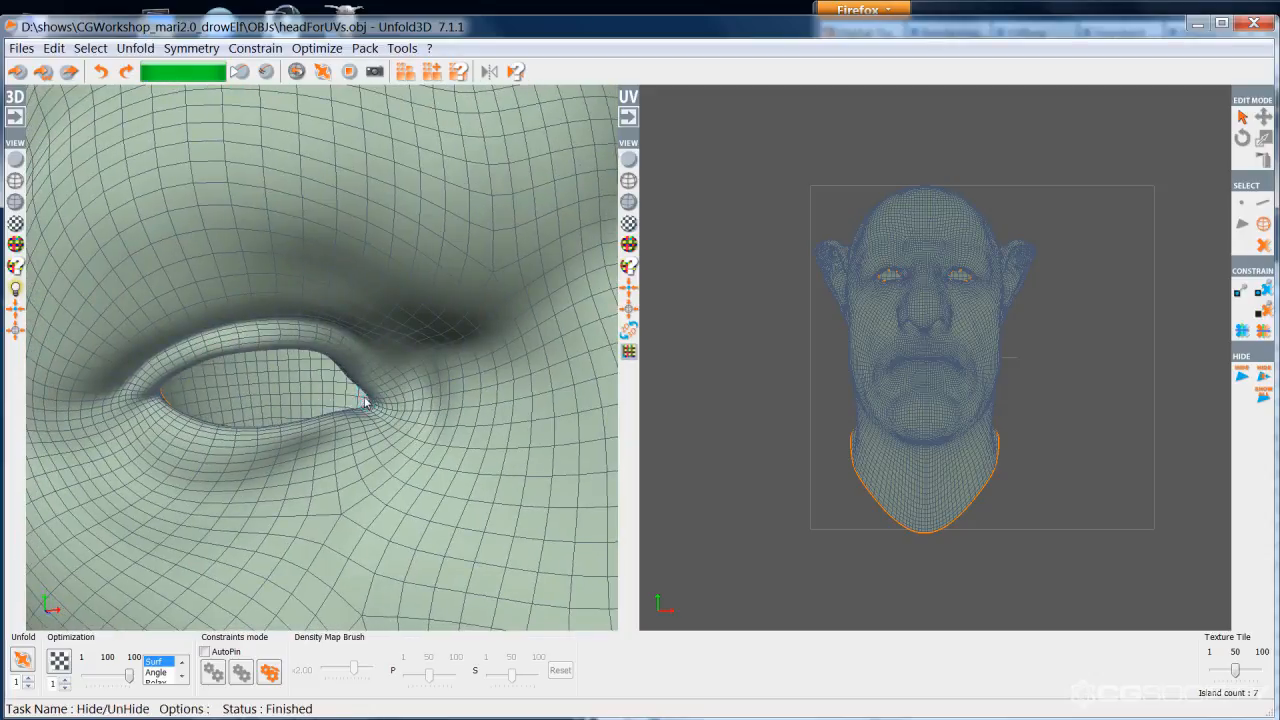
scroll(375, 375, down, 8)
mouse_move(366, 354)
middle_down()
mouse_move(395, 352)
mouse_move(267, 350)
mouse_move(209, 327)
mouse_move(376, 346)
mouse_move(389, 371)
mouse_move(366, 371)
mouse_move(385, 368)
mouse_move(379, 343)
middle_up()
scroll(289, 330, up, 5)
scroll(376, 346, down, 4)
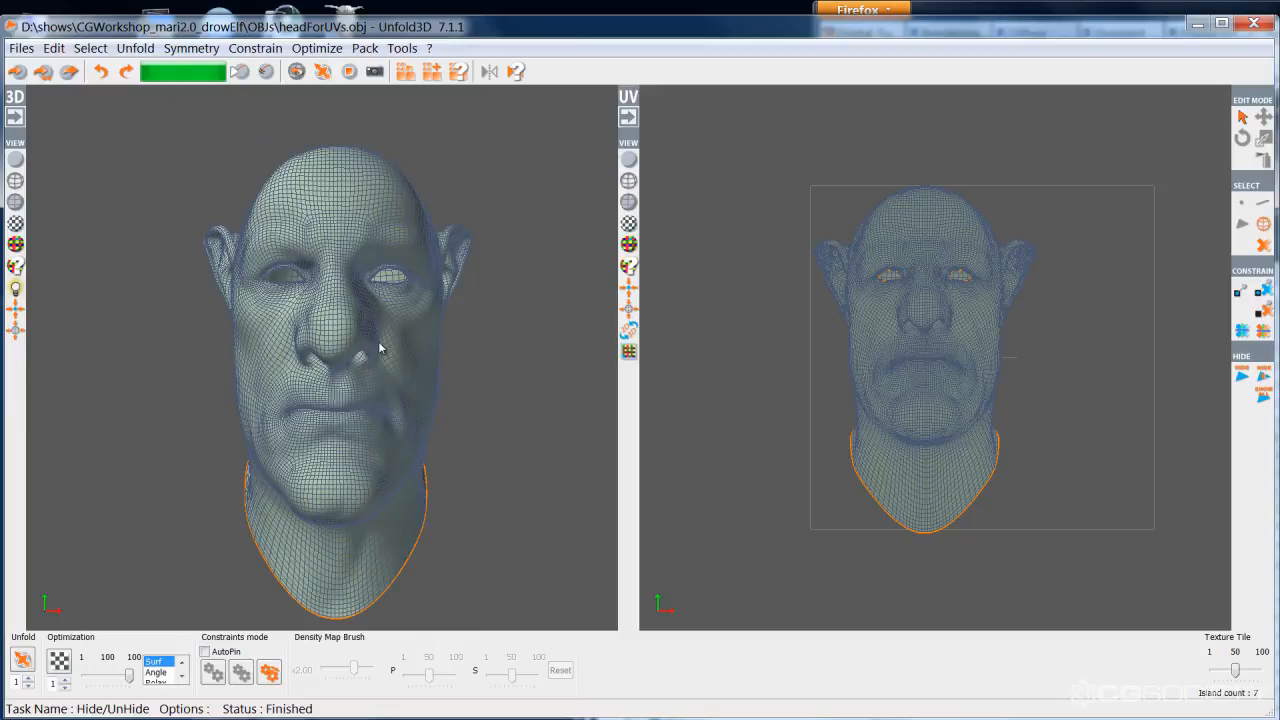
- Switch from island selection to edge selection mode with the side of the head in view
middle_drag(480, 357, 433, 354)
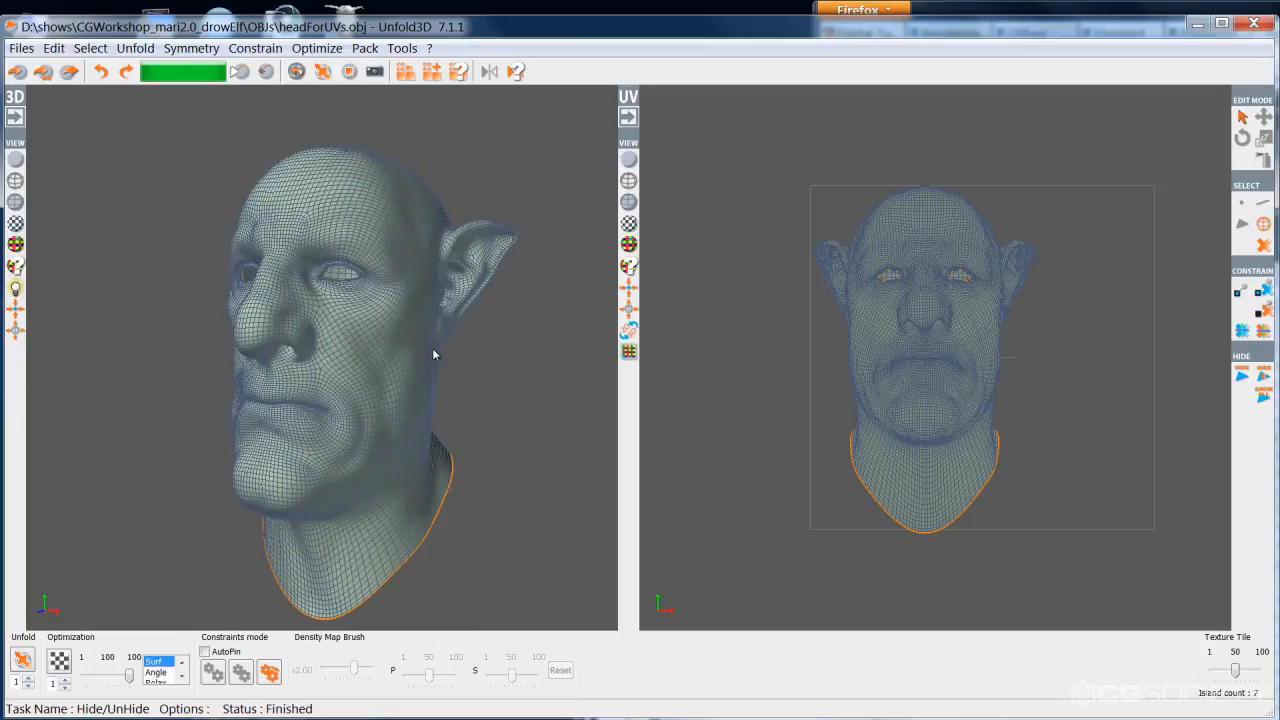
mouse_move(396, 336)
right_down()
mouse_move(421, 347)
mouse_move(407, 346)
right_up()
right_click(407, 346)
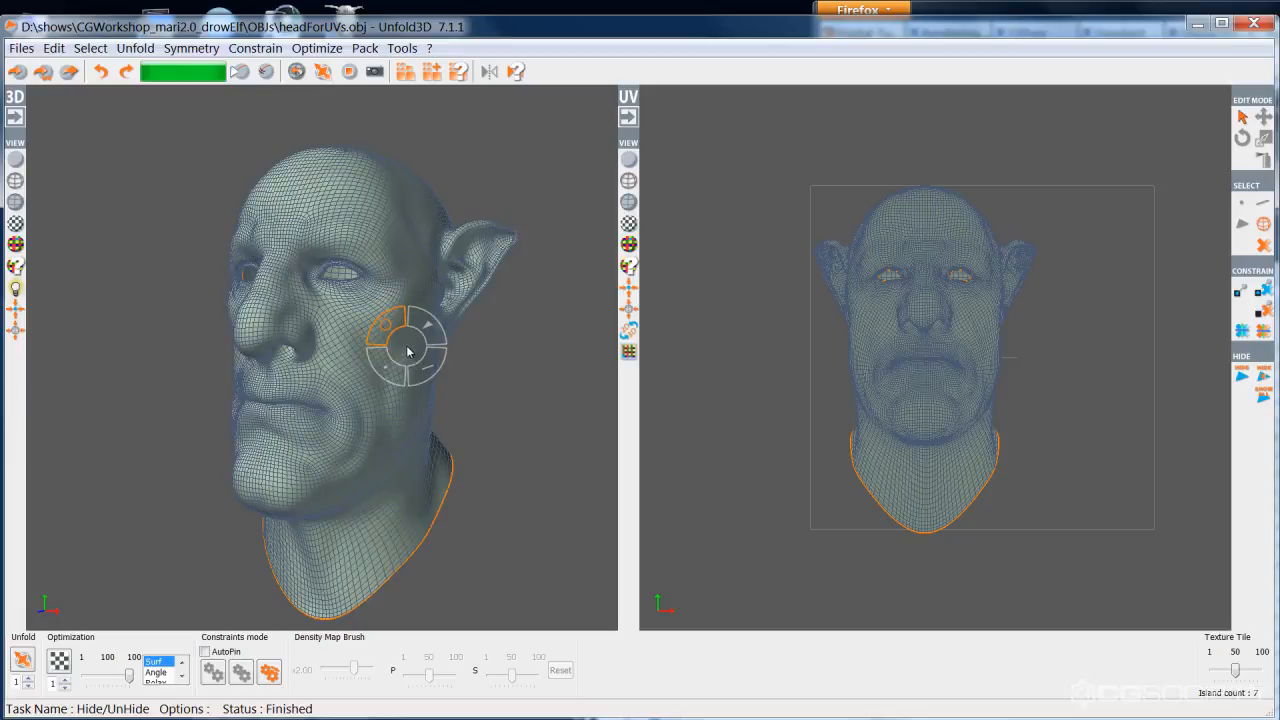
click(424, 363)
middle_drag(456, 364, 380, 365)
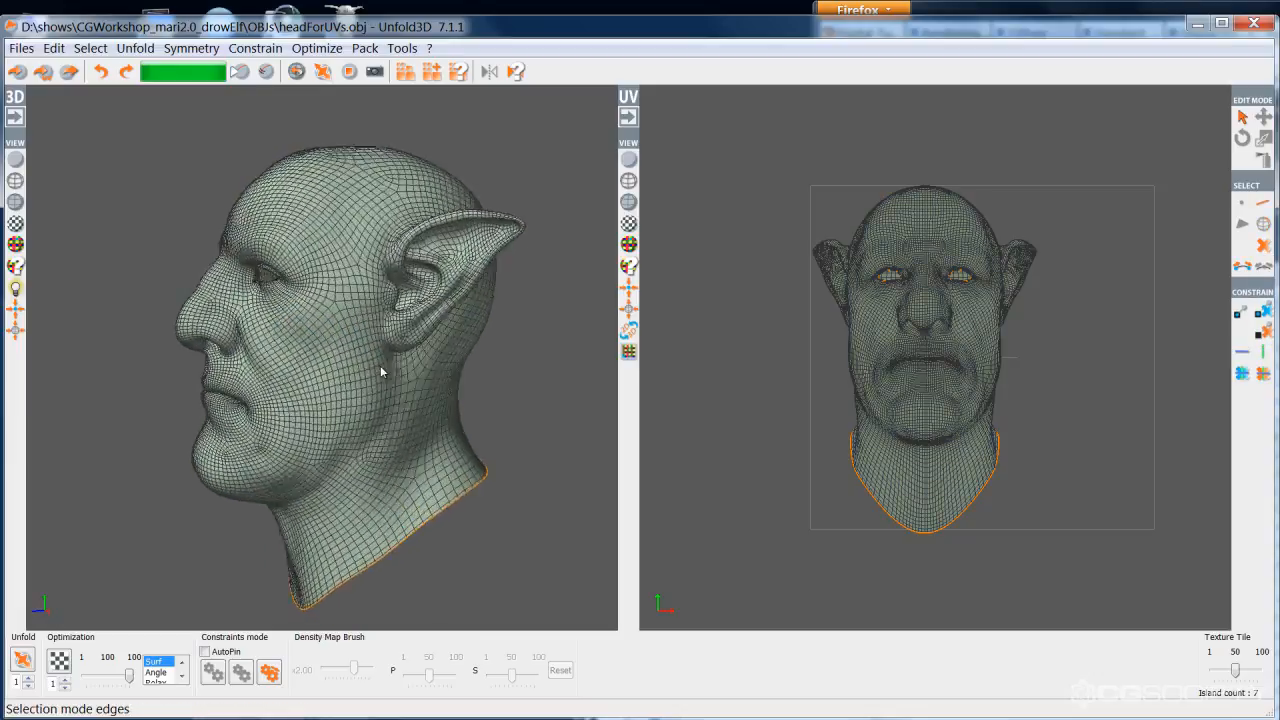
scroll(380, 365, up, 3)
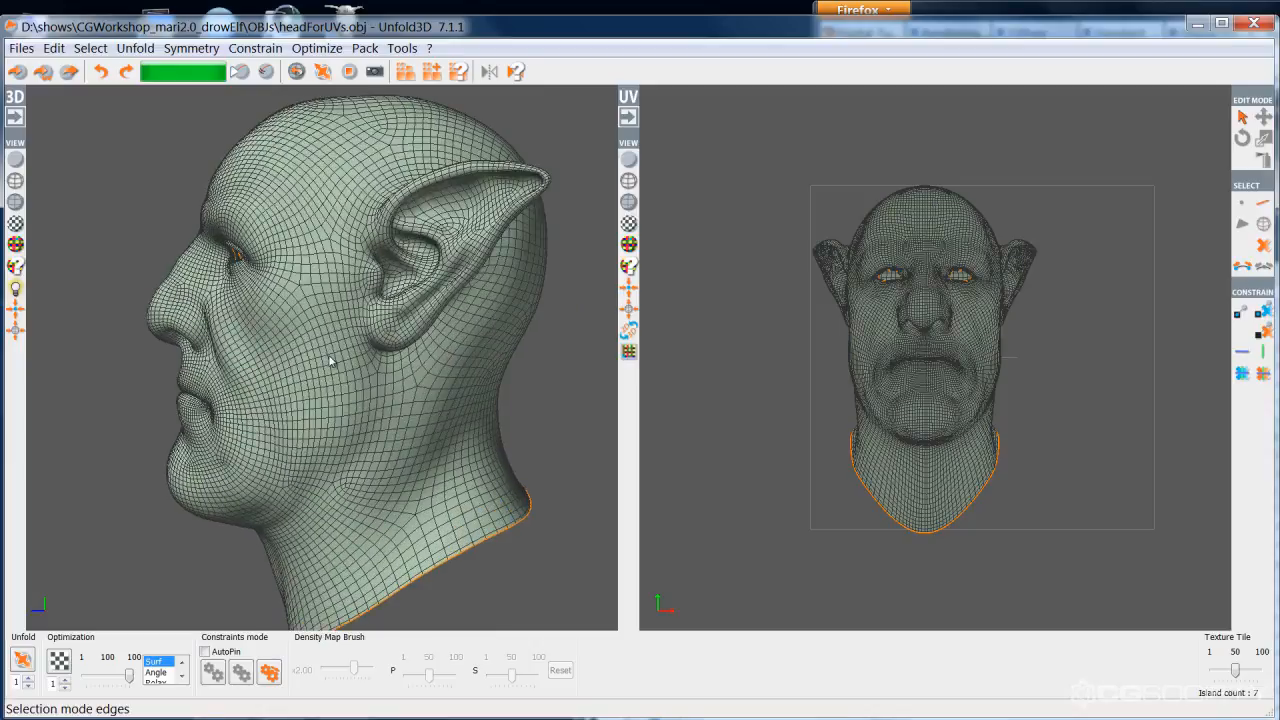
middle_drag(312, 378, 389, 363)
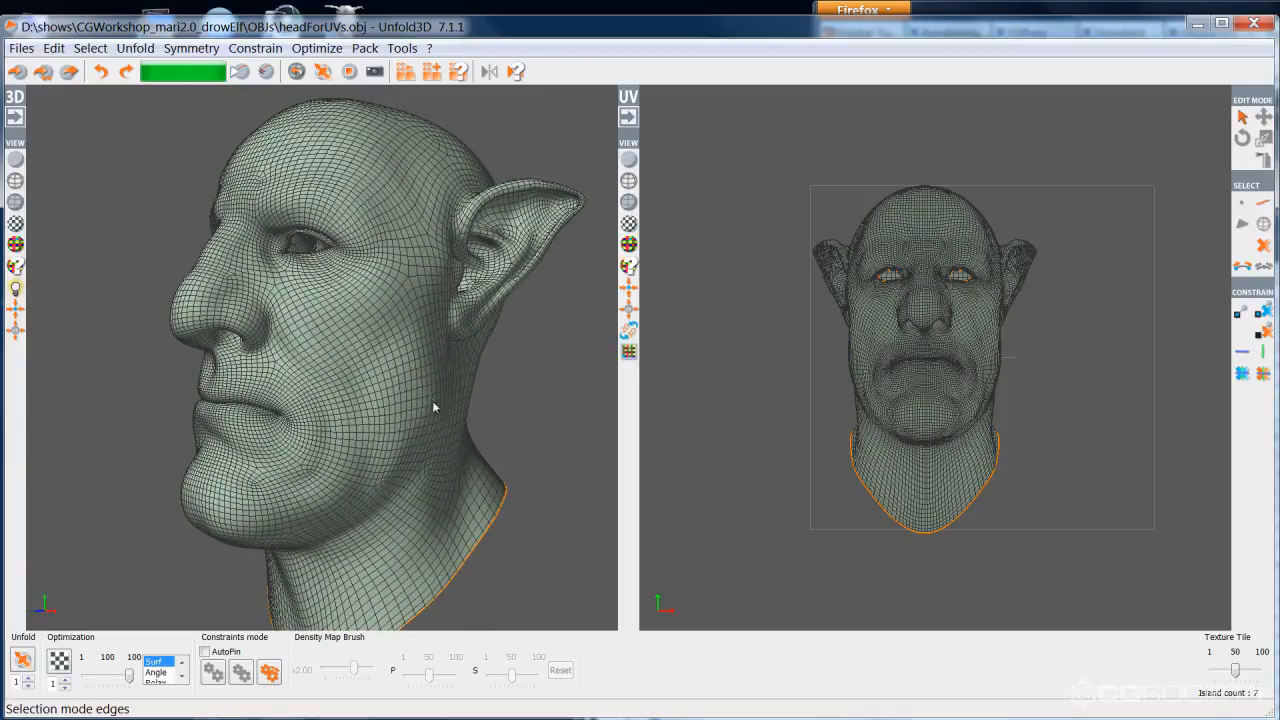
middle_drag(434, 436, 403, 454)
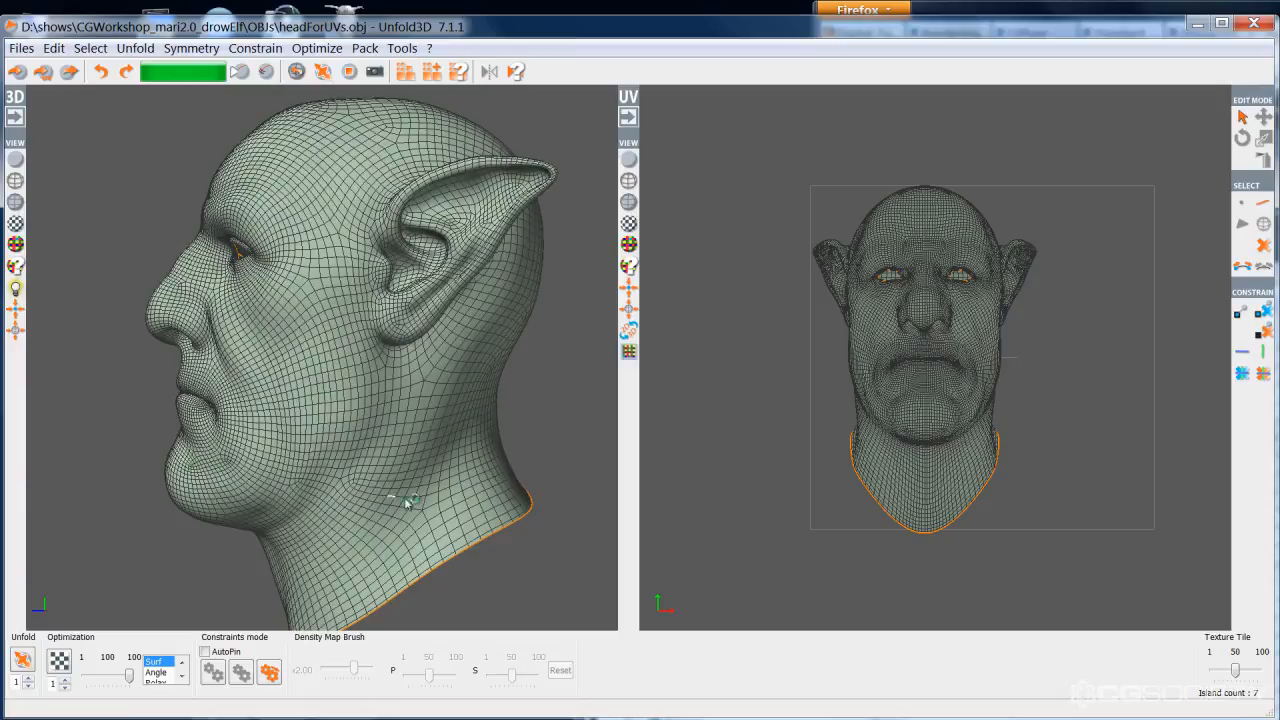
- Set the edge selection tool to loop mode for picking edges on the side of the neck
click(422, 430)
key(Escape)
mouse_move(421, 389)
mouse_down()
mouse_move(411, 465)
mouse_move(366, 530)
mouse_move(304, 580)
mouse_move(314, 532)
mouse_move(262, 397)
mouse_move(294, 218)
mouse_move(373, 178)
mouse_move(330, 183)
mouse_move(317, 335)
mouse_move(362, 458)
mouse_move(412, 470)
mouse_move(347, 527)
mouse_move(371, 524)
mouse_move(343, 549)
mouse_move(424, 402)
mouse_move(410, 440)
mouse_move(420, 443)
mouse_up()
key(space)
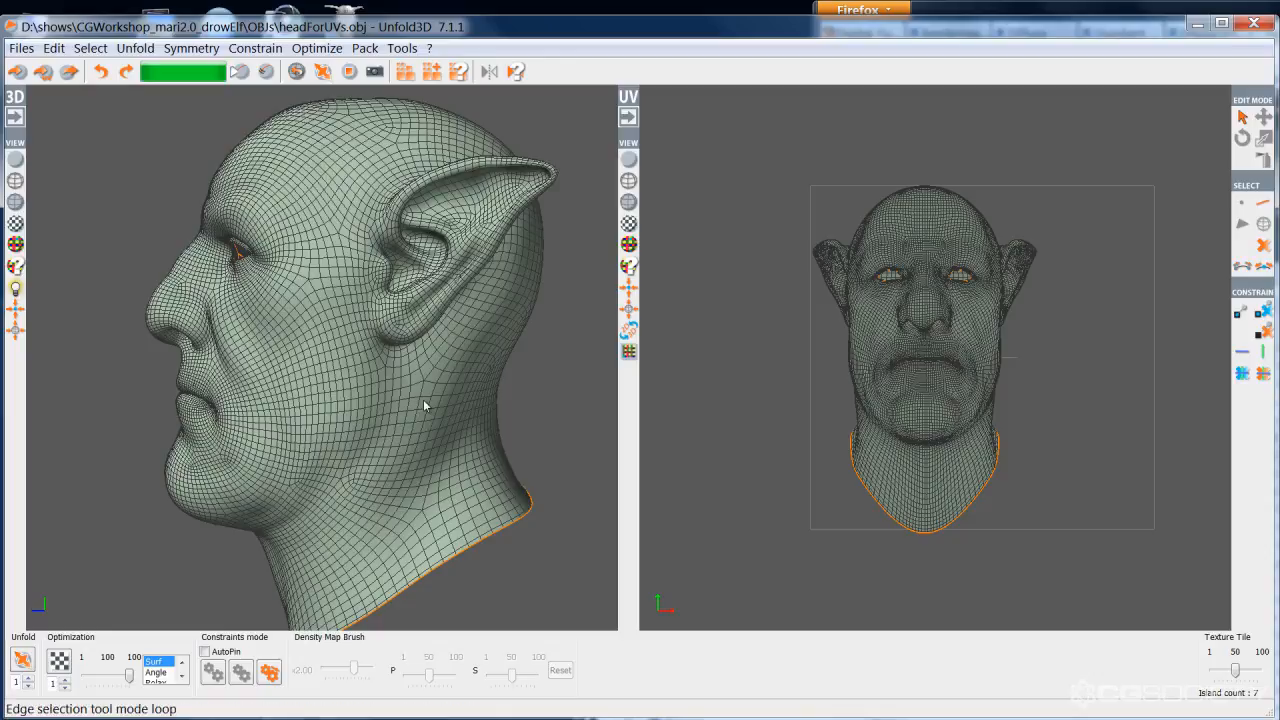
- Try selecting the edge loop that runs from below the ear up around its back
click(420, 396)
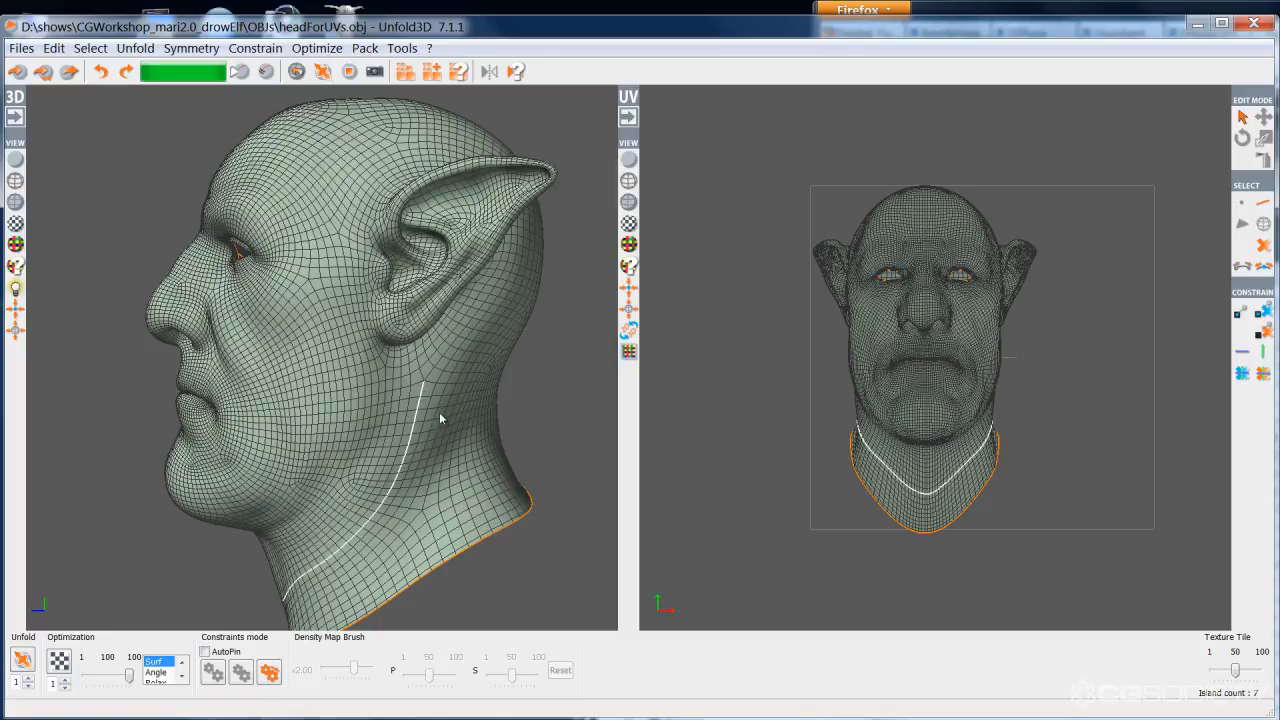
right_click(435, 404)
middle_drag(416, 428, 404, 400)
click(411, 371)
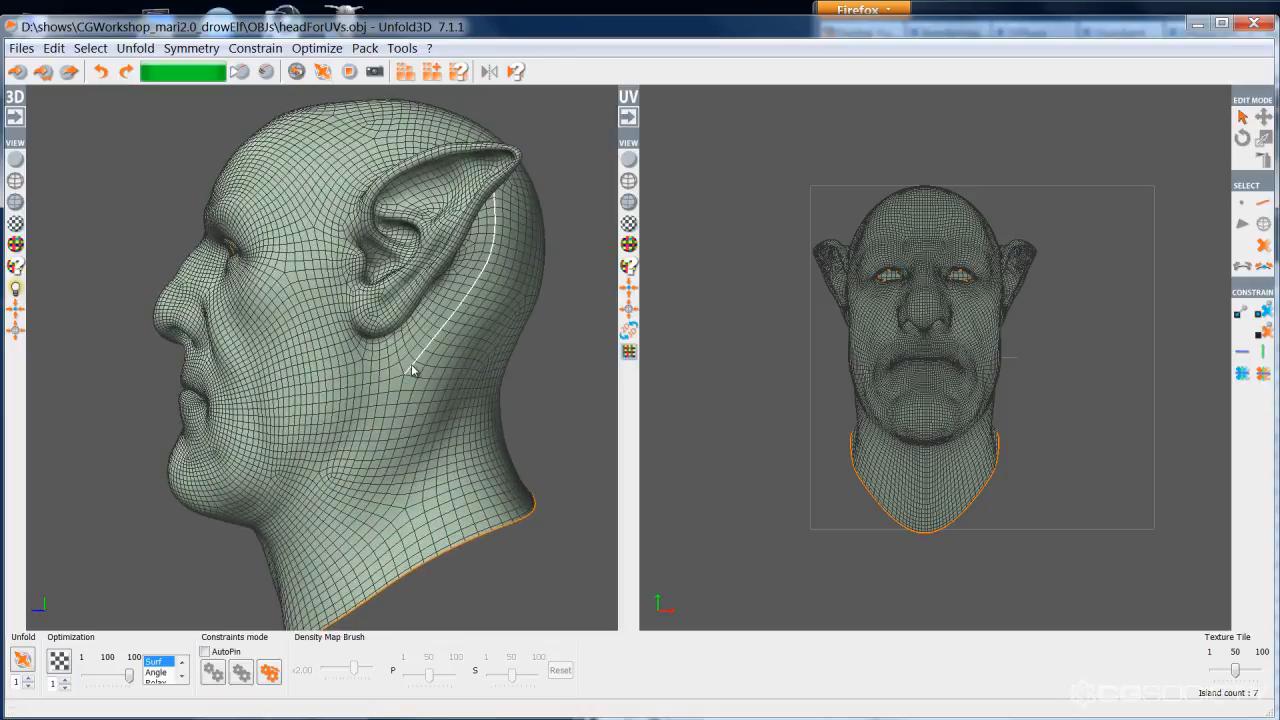
middle_drag(414, 370, 338, 225)
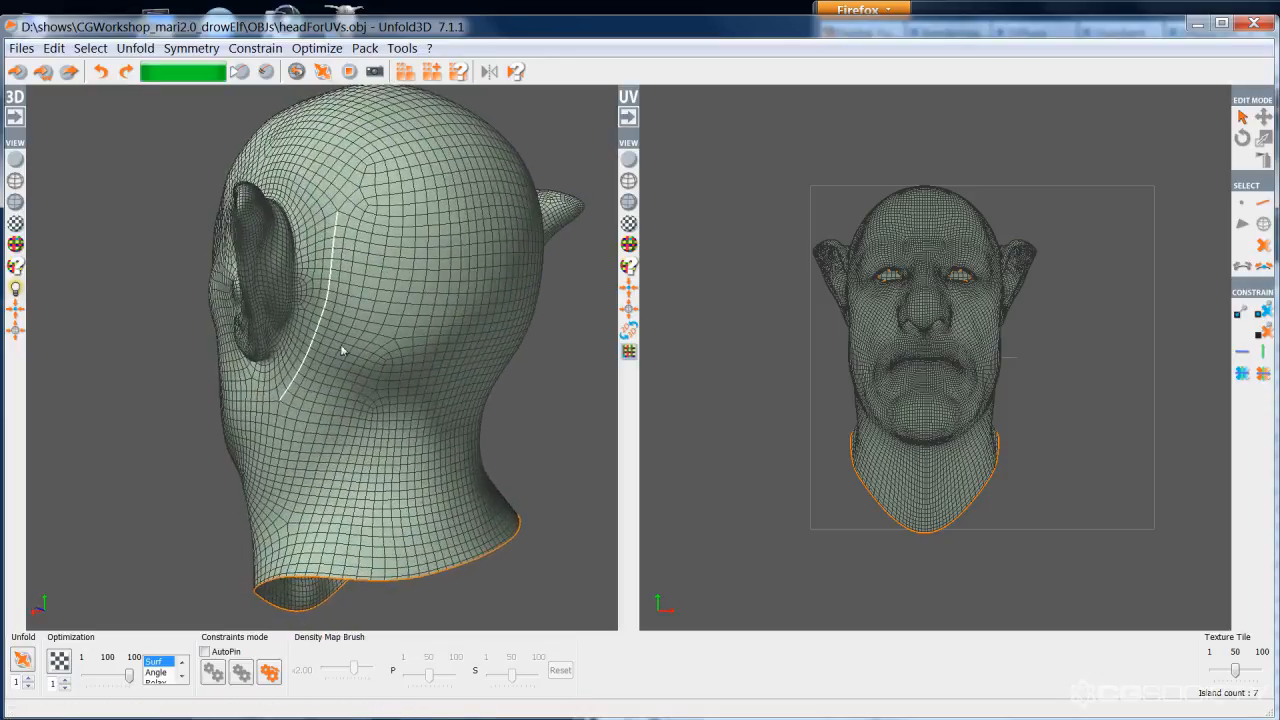
click(338, 210)
mouse_move(328, 305)
middle_down()
mouse_move(465, 345)
mouse_move(348, 314)
middle_up()
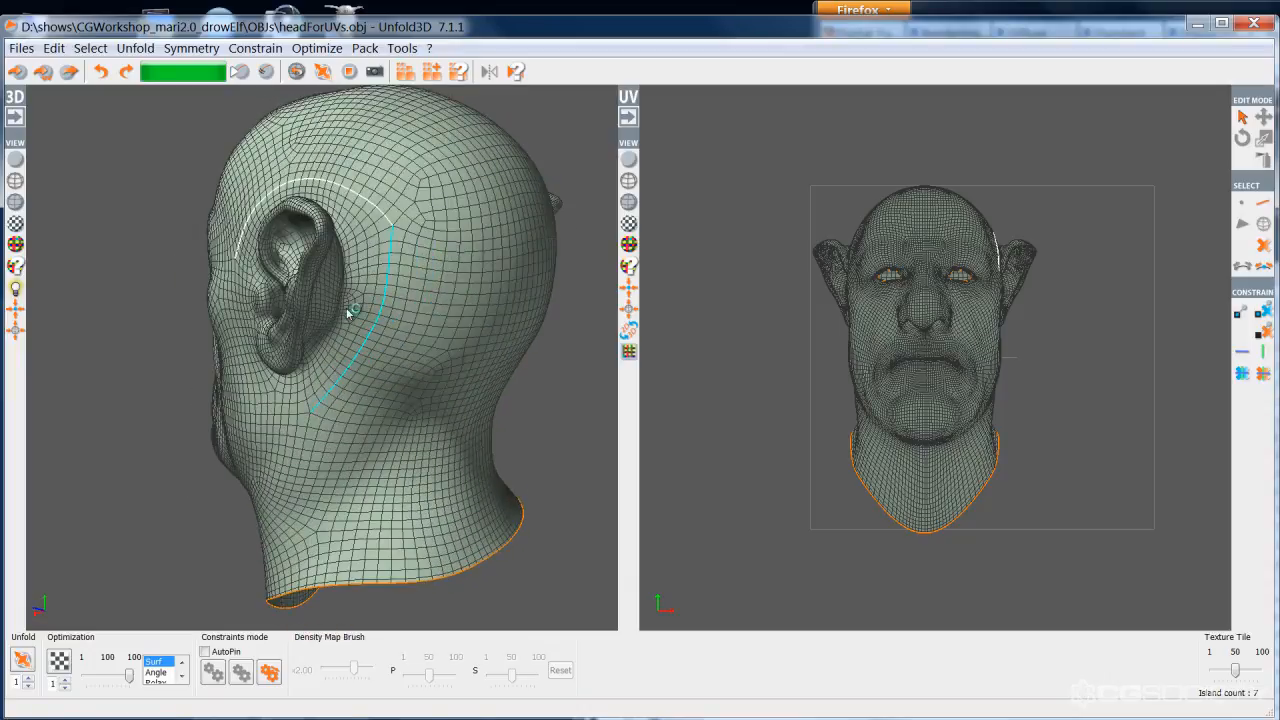
key(Escape)
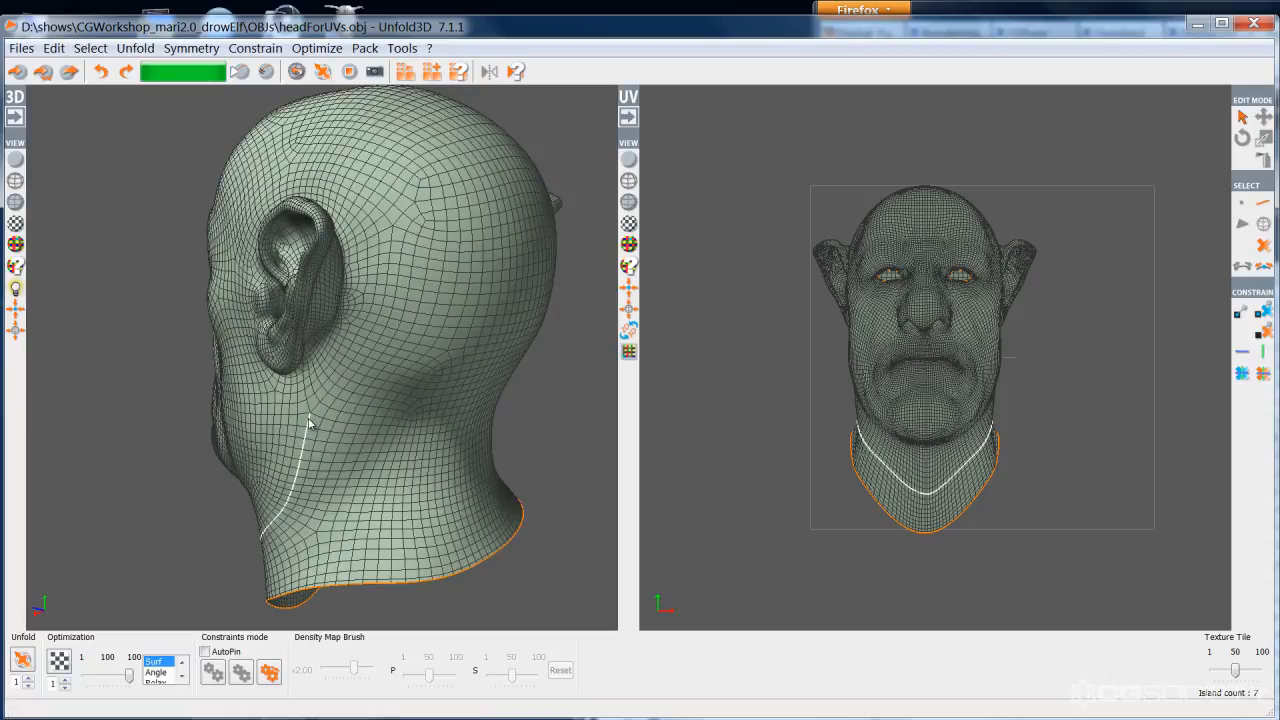
- Clear the current edge selection and try the edge loop that runs around the back of the neck
key(Escape)
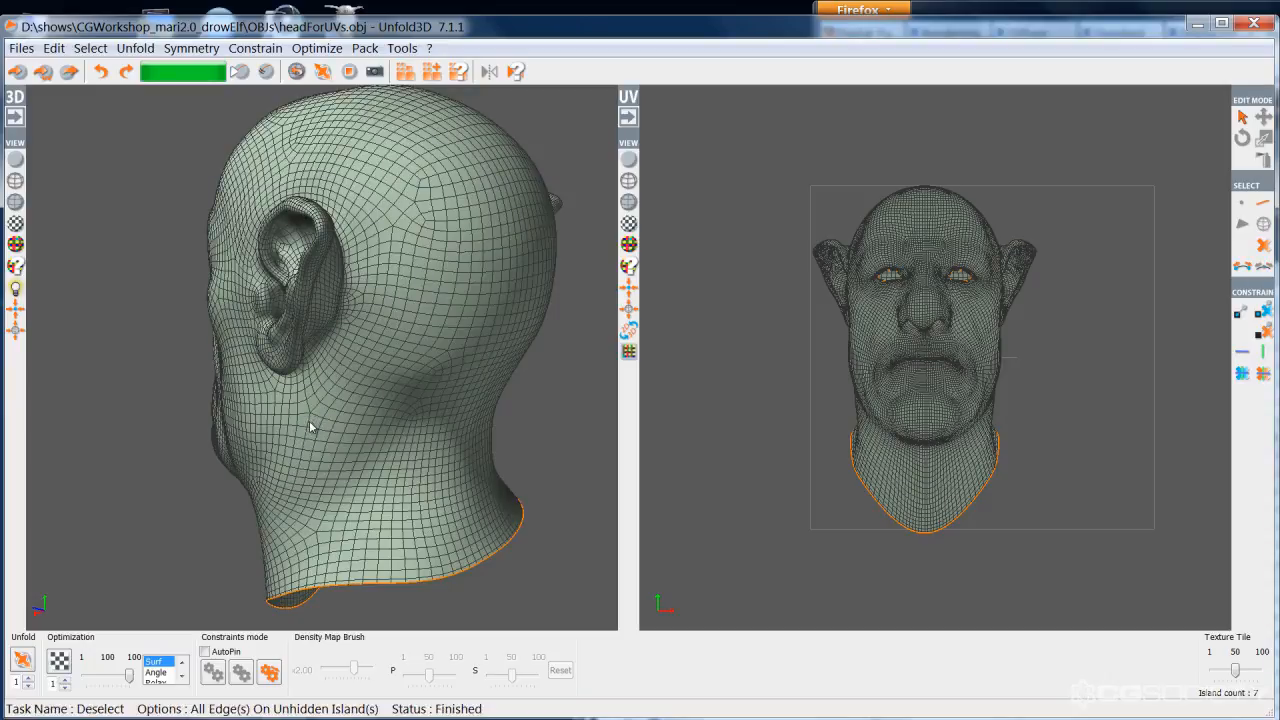
middle_drag(330, 448, 363, 500)
click(368, 474)
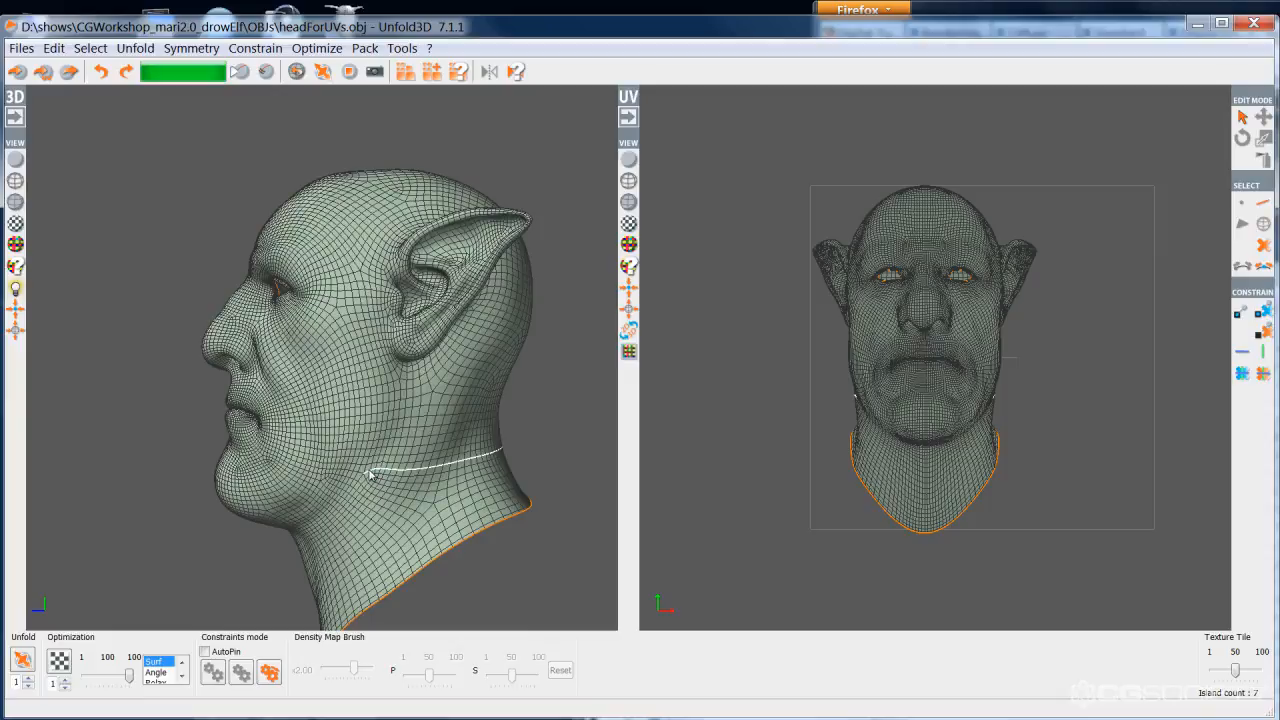
middle_drag(368, 492, 287, 512)
click(402, 508)
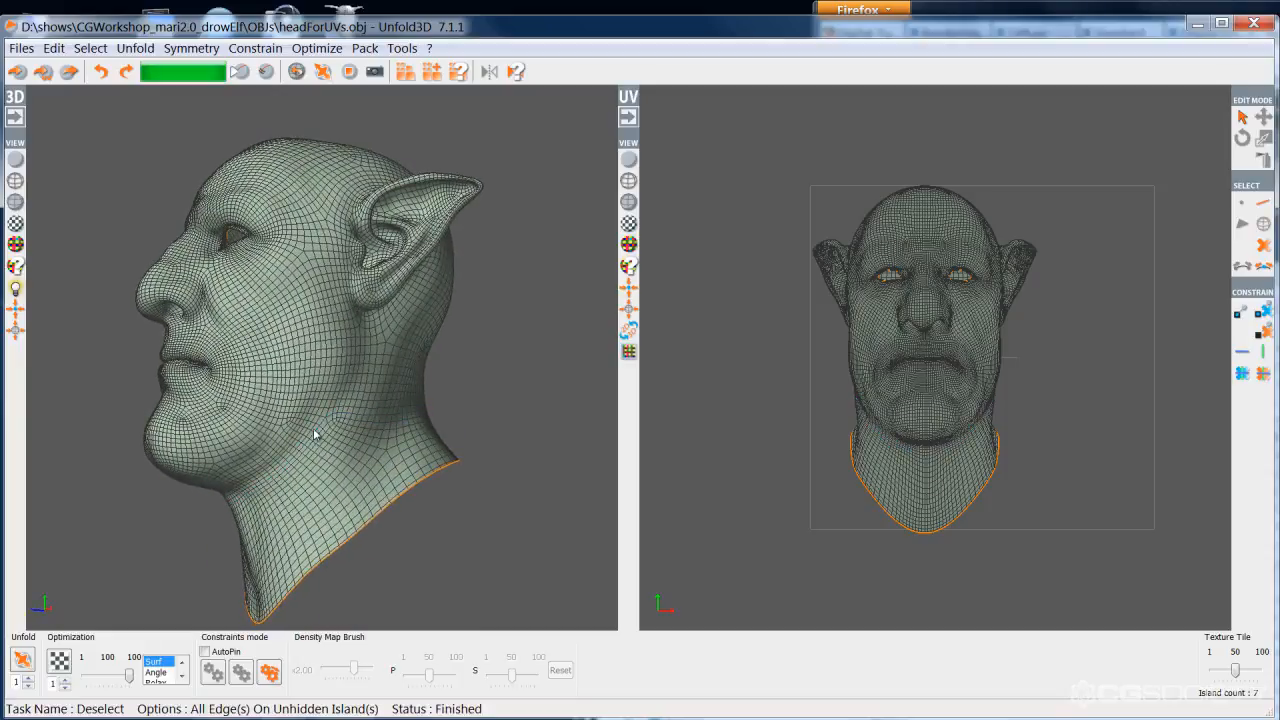
- Cut a seam around the neck along the edge loops under the jaw and across the back of the neck
scroll(321, 425, up, 4)
click(332, 454)
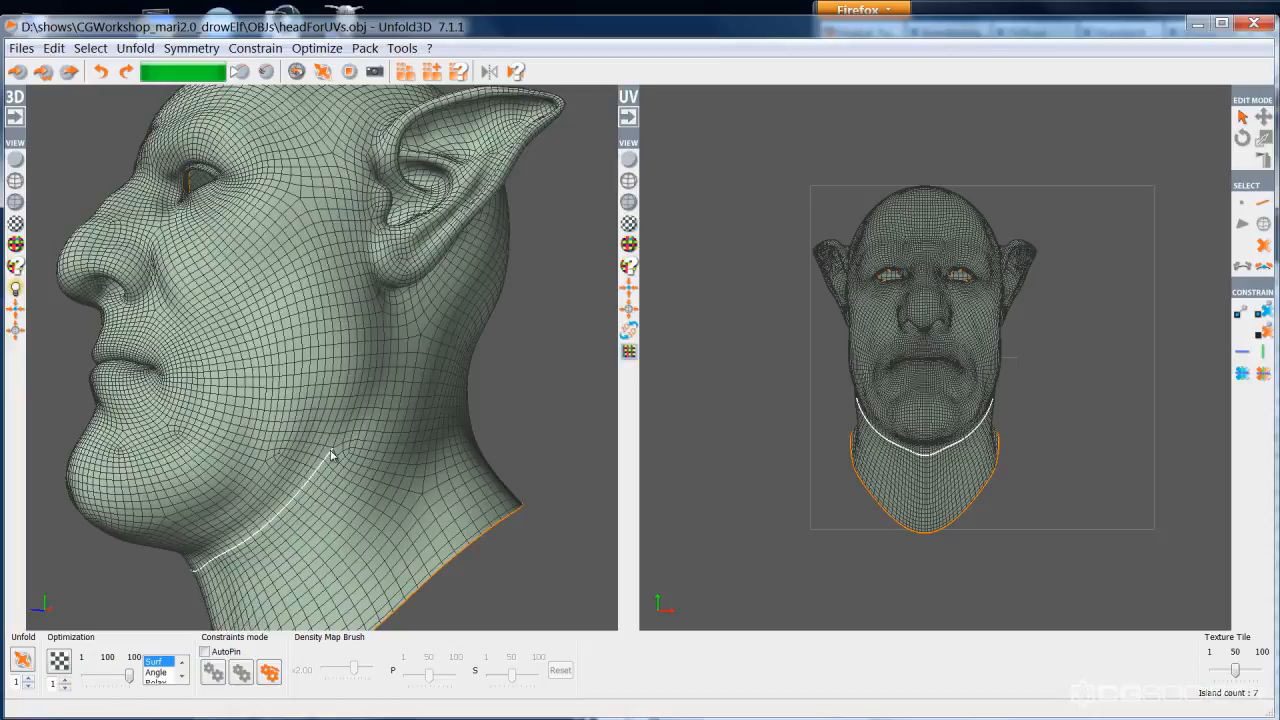
click(338, 448)
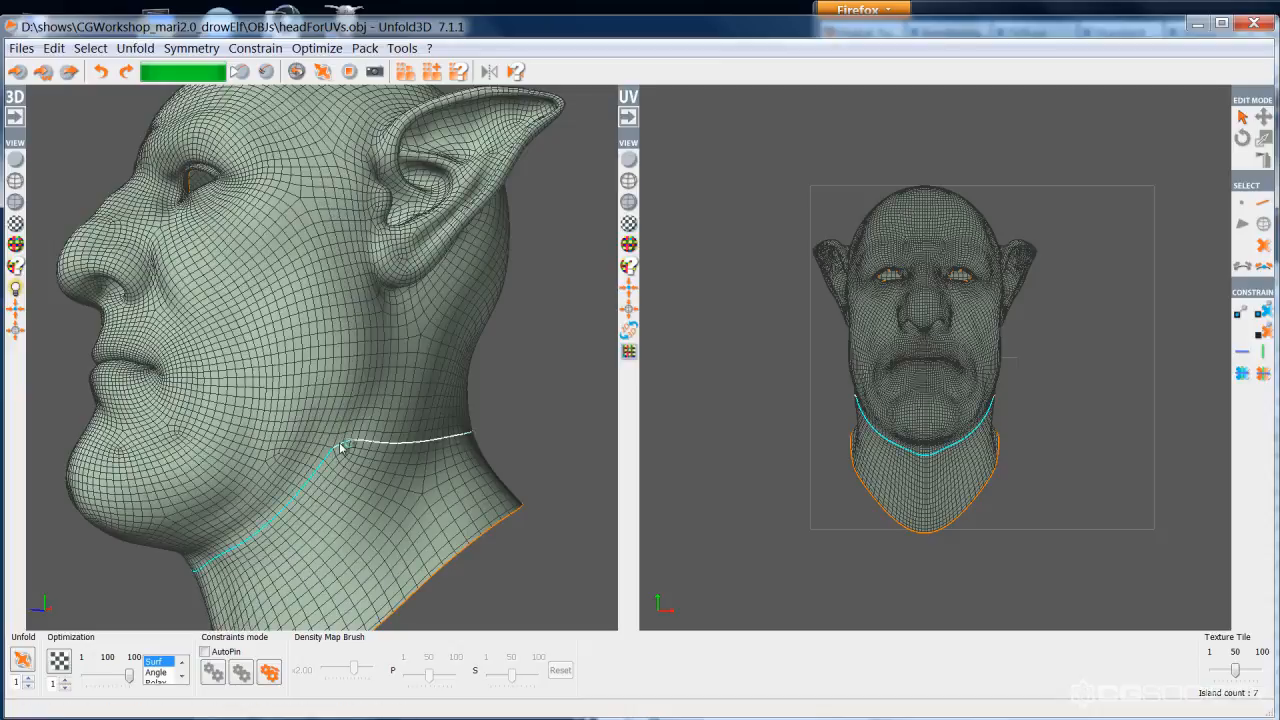
alt+drag(378, 452, 66, 452)
mouse_move(276, 473)
alt+mouse_down()
mouse_move(108, 418)
mouse_move(22, 459)
mouse_move(259, 477)
alt+mouse_up()
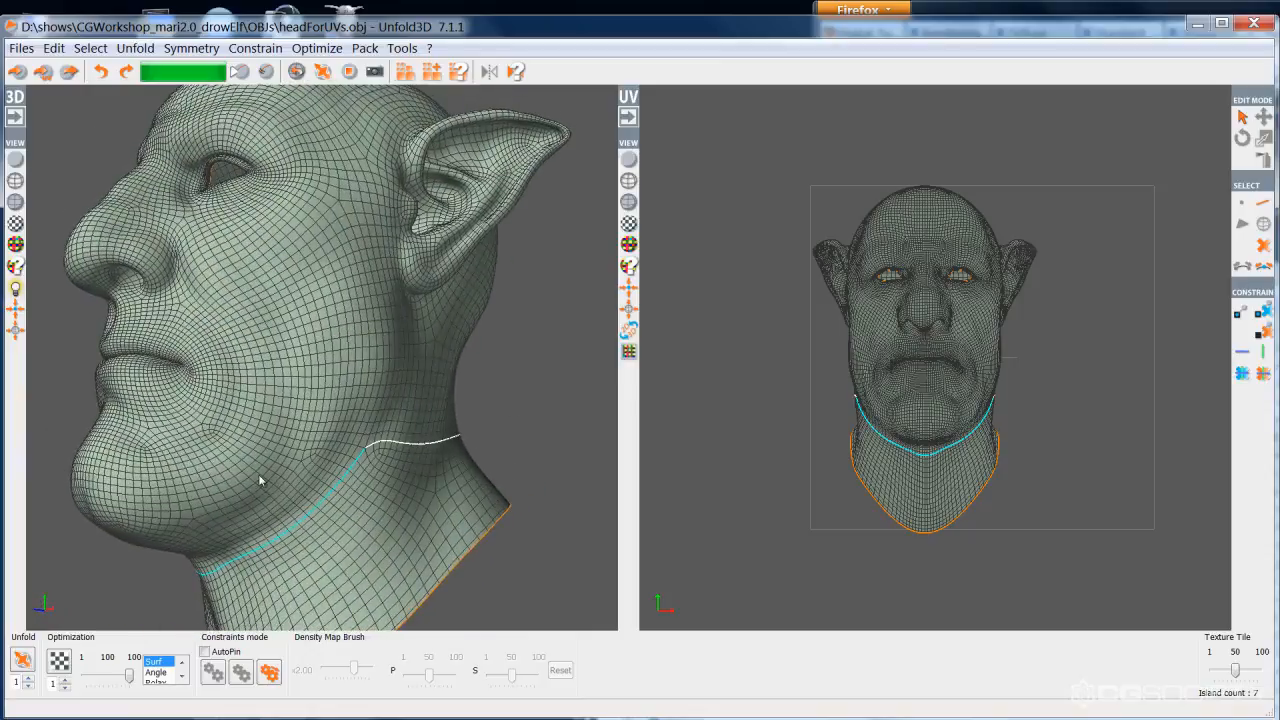
key(c)
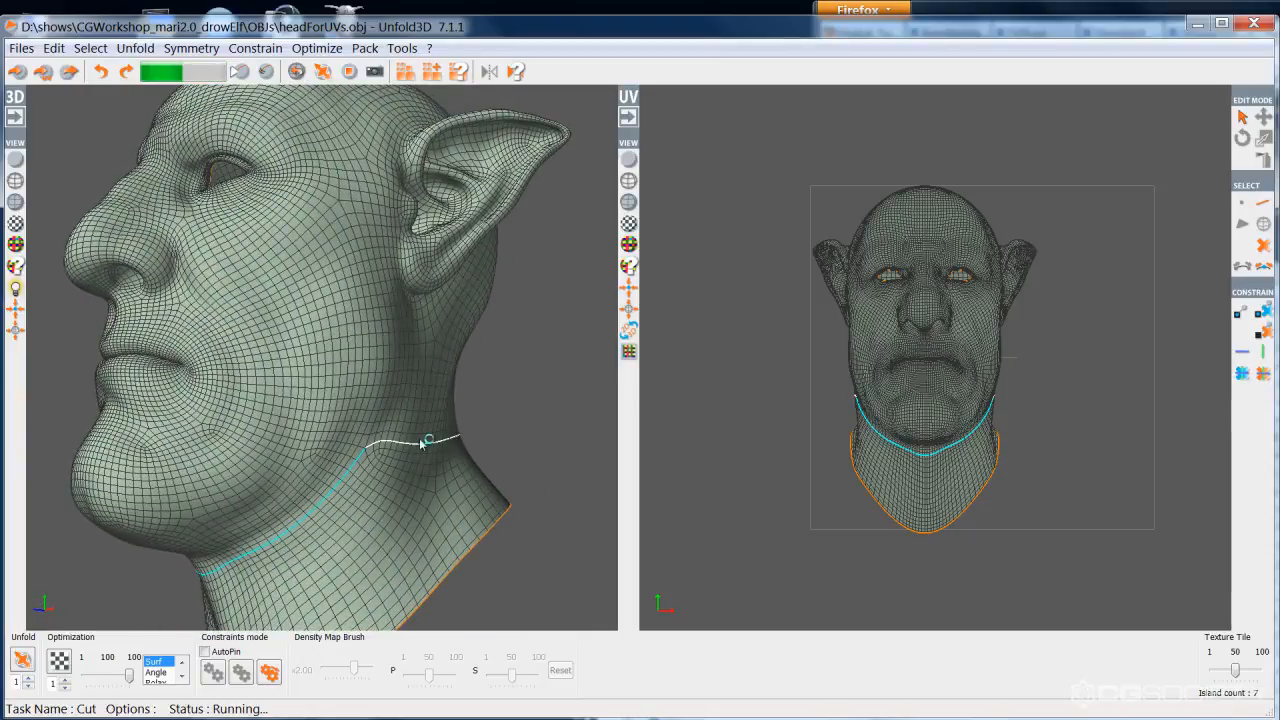
click(421, 444)
- Cut a vertical seam down the center of the back of the neck, from the neck seam to the open border
scroll(421, 444, down, 2)
alt+middle_drag(396, 434, 414, 440)
alt+drag(414, 440, 193, 449)
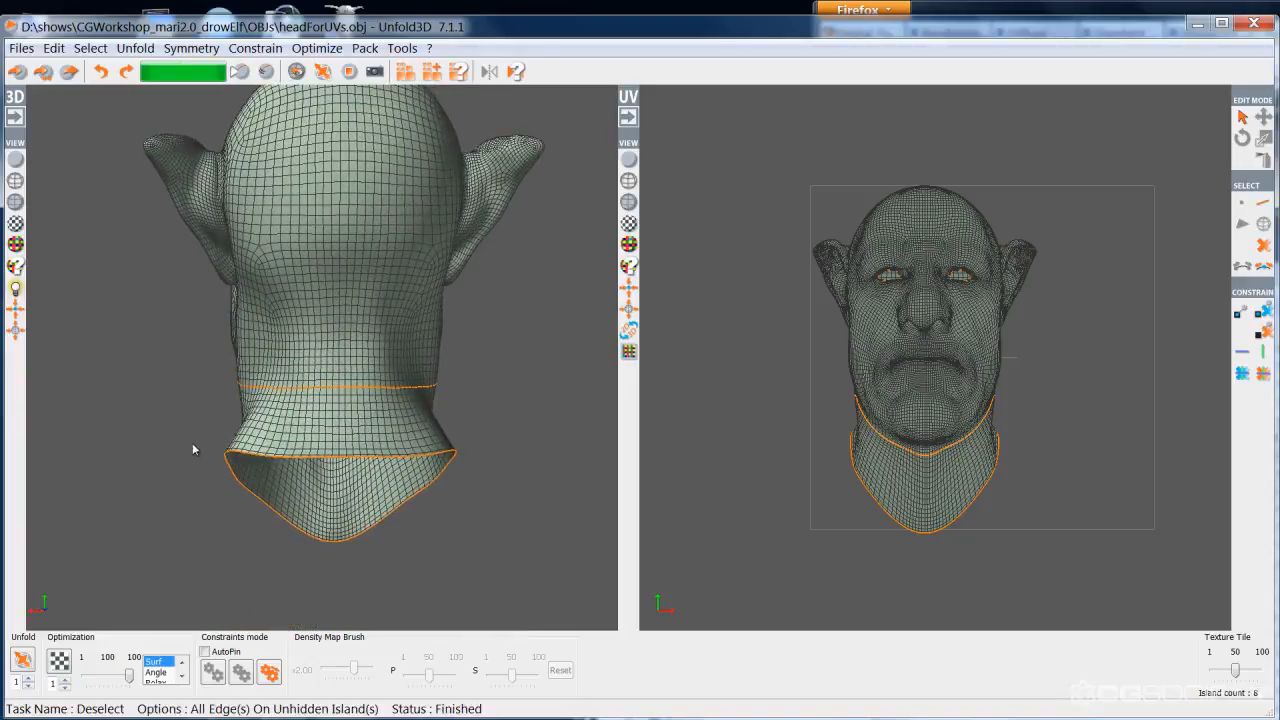
click(340, 405)
alt+drag(327, 417, 308, 442)
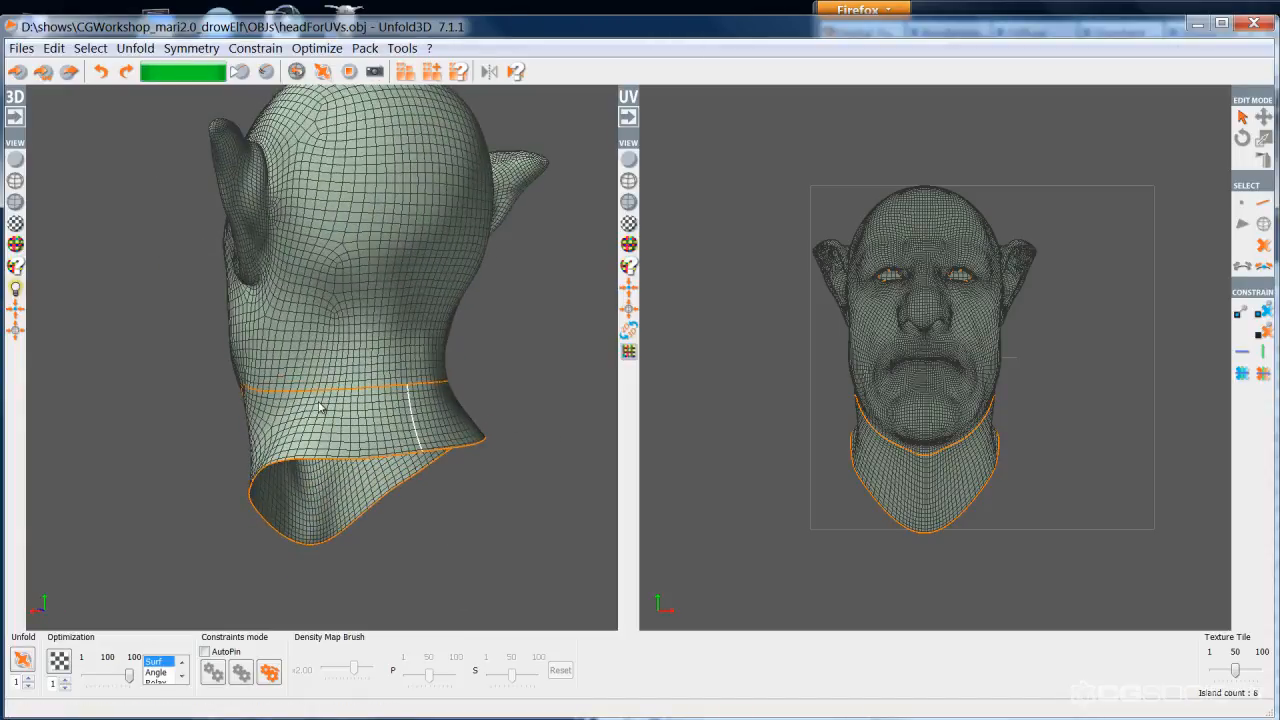
key(c)
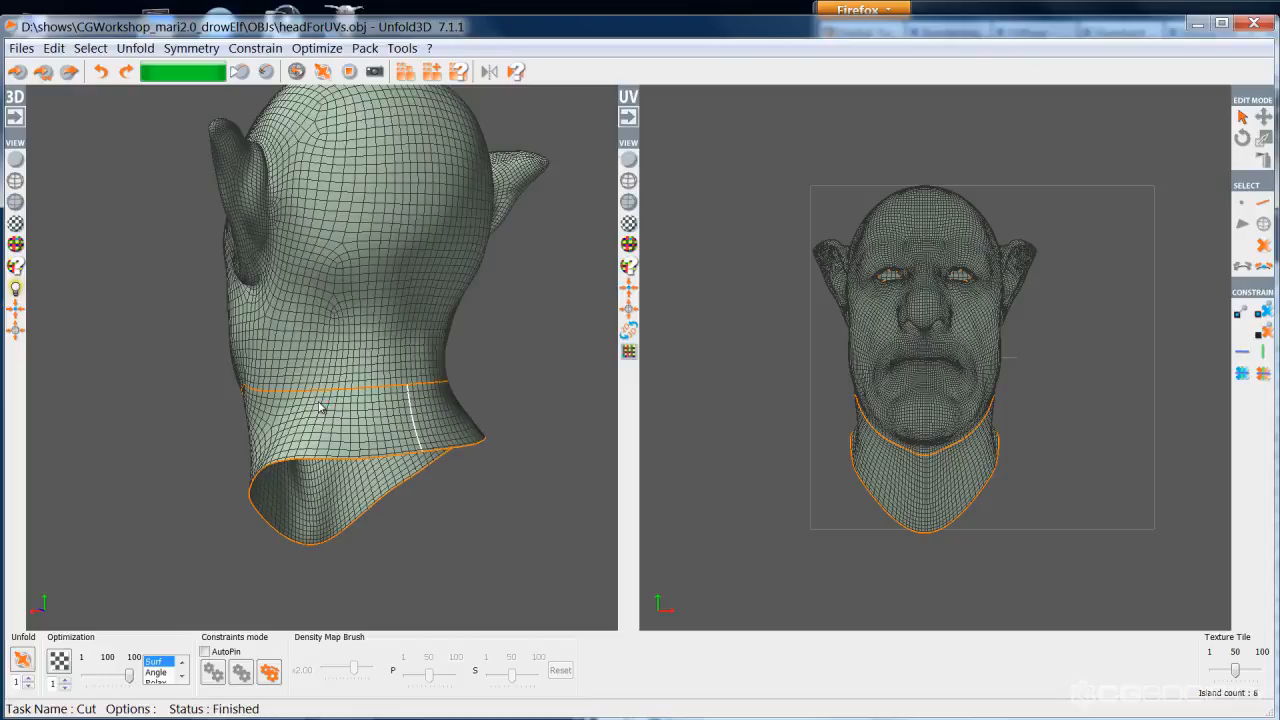
key(d)
- Cut a matching vertical seam down the center of the throat, from the seam under the chin to the open border
alt+drag(320, 404, 541, 420)
key(u)
double_click(344, 482)
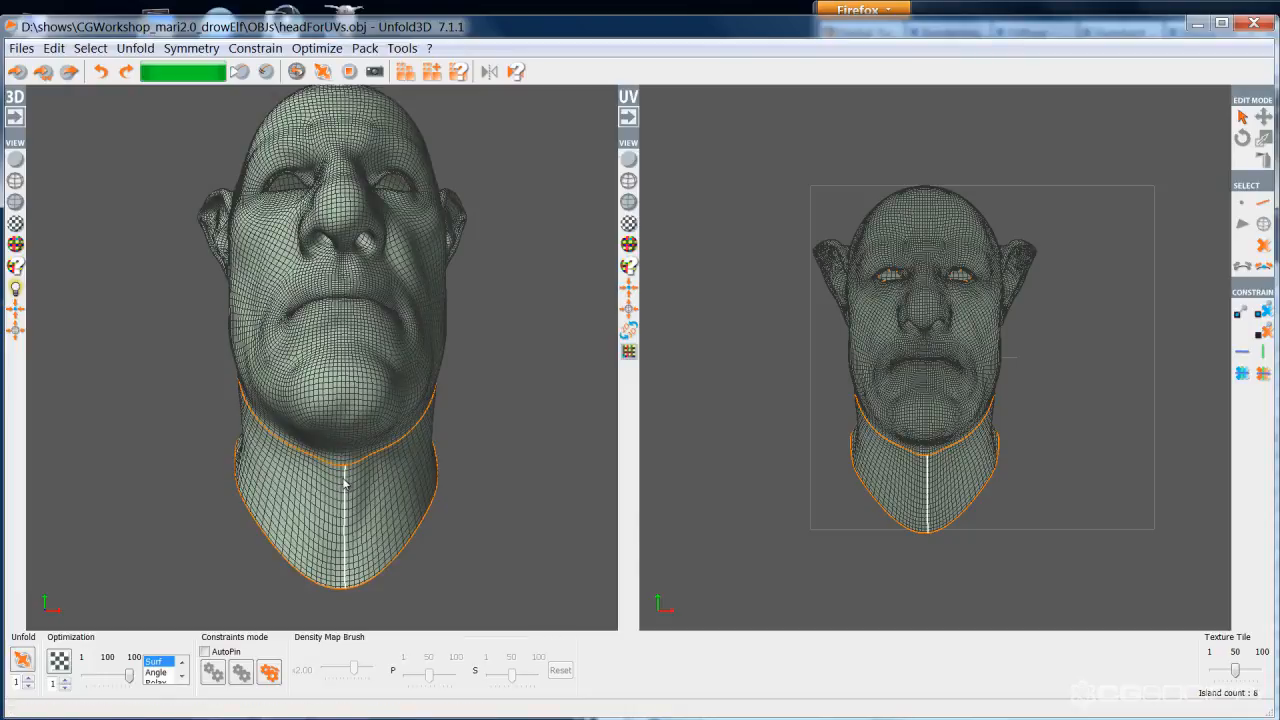
key(c)
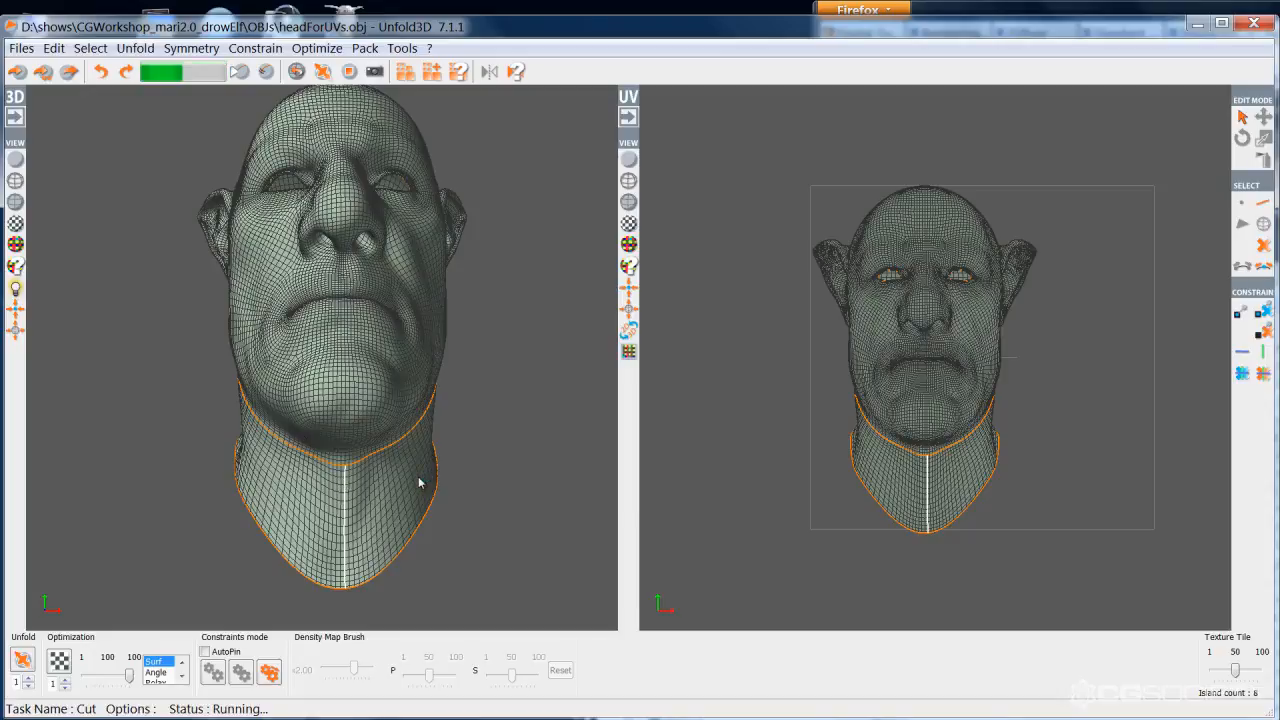
key(Escape)
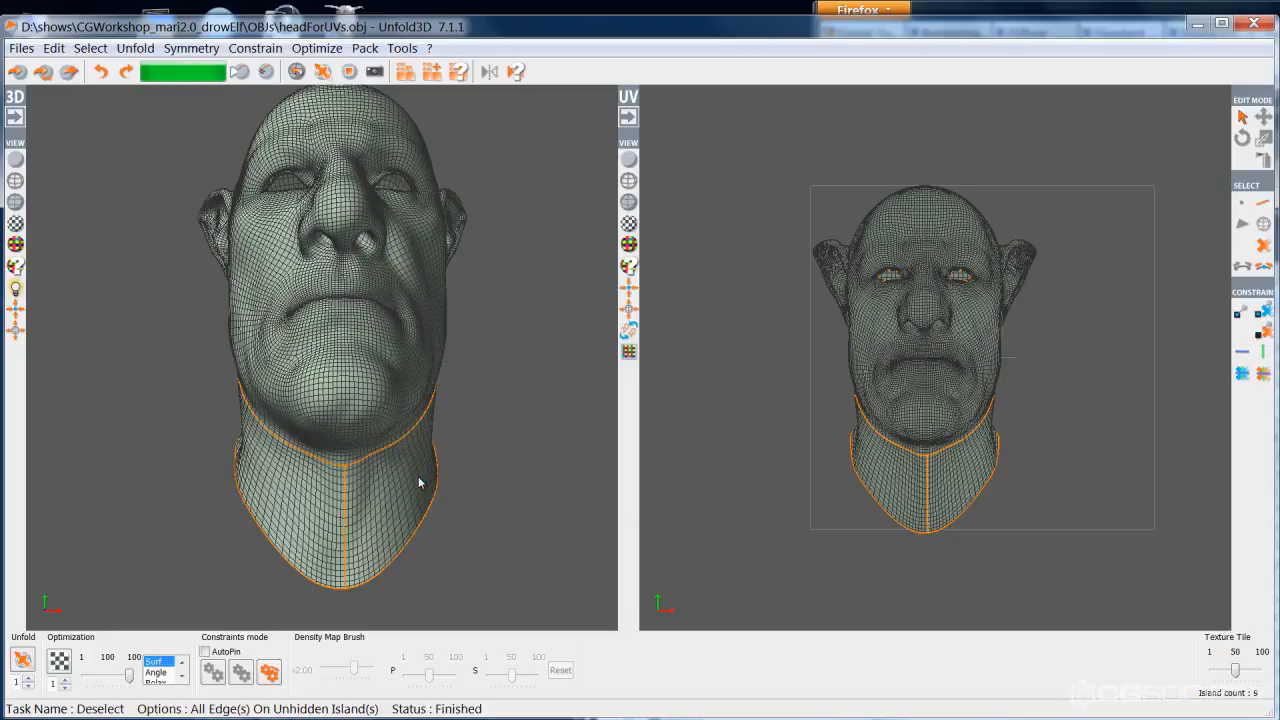
- Switch to island selection, select both halves of the neck and unfold them
alt+drag(494, 472, 252, 516)
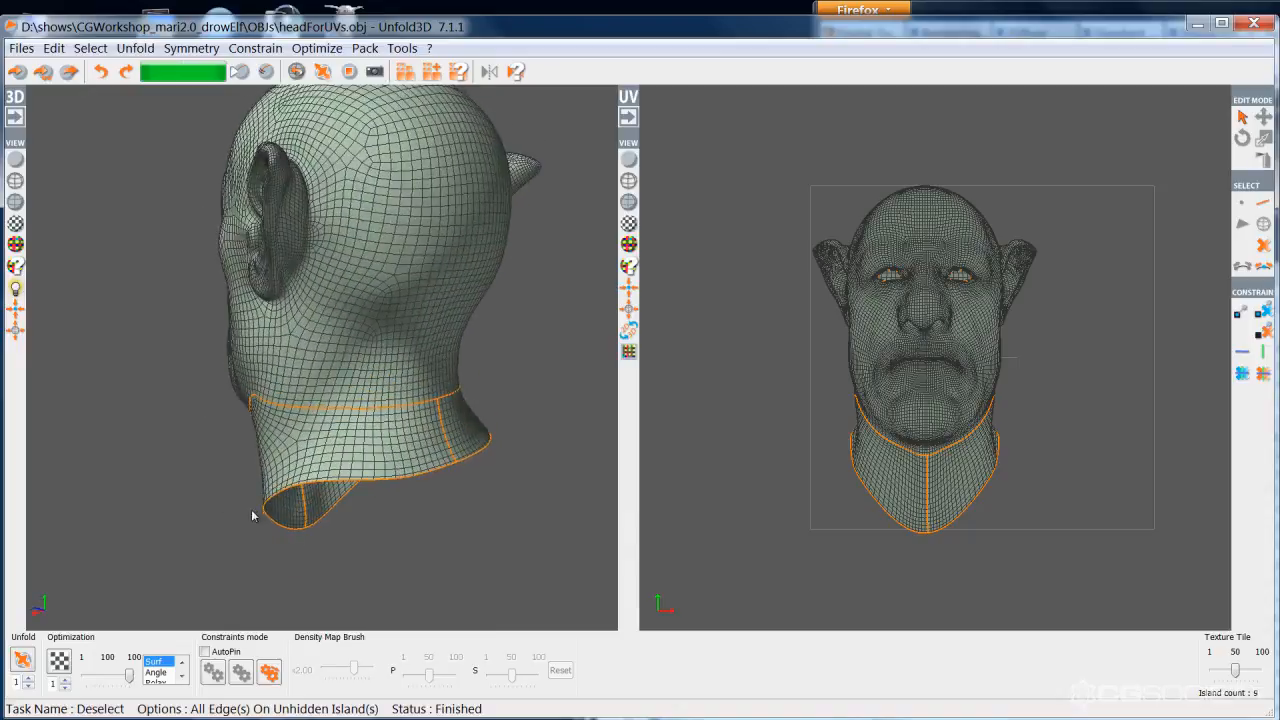
mouse_move(281, 566)
alt+mouse_down()
mouse_move(510, 548)
mouse_move(380, 538)
mouse_move(294, 550)
alt+mouse_up()
alt+drag(393, 545, 396, 545)
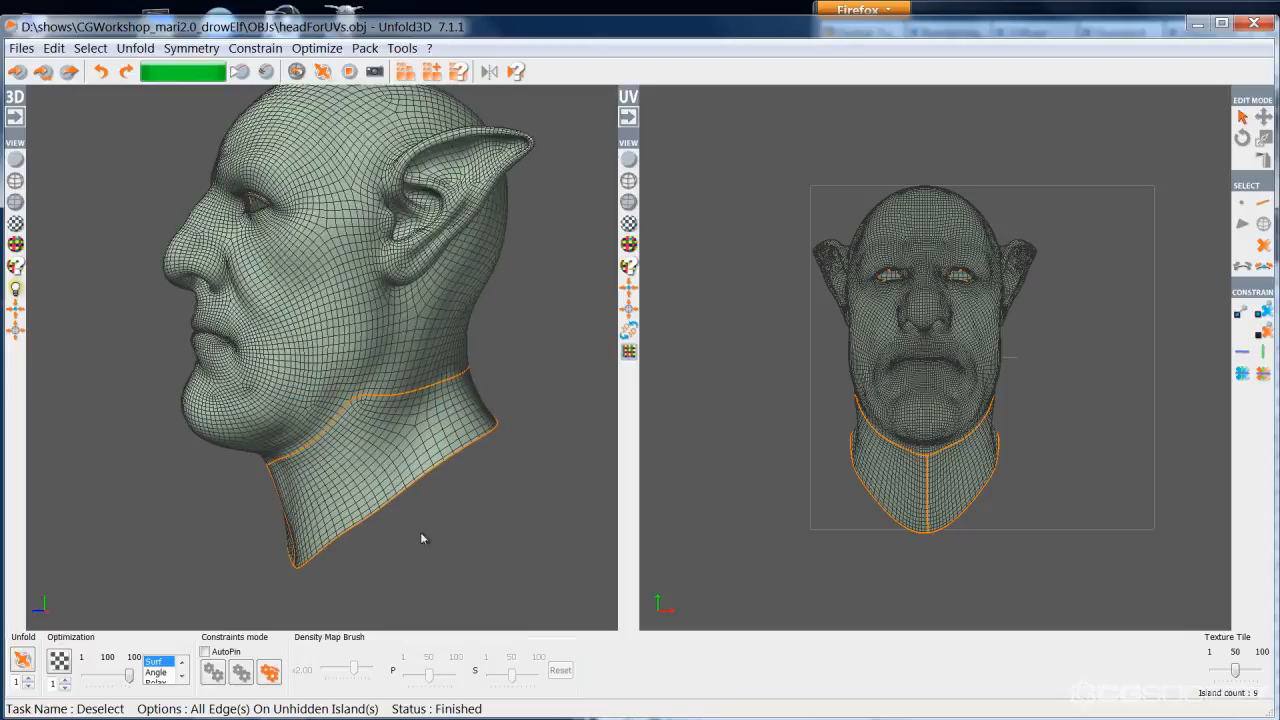
alt+drag(417, 523, 517, 500)
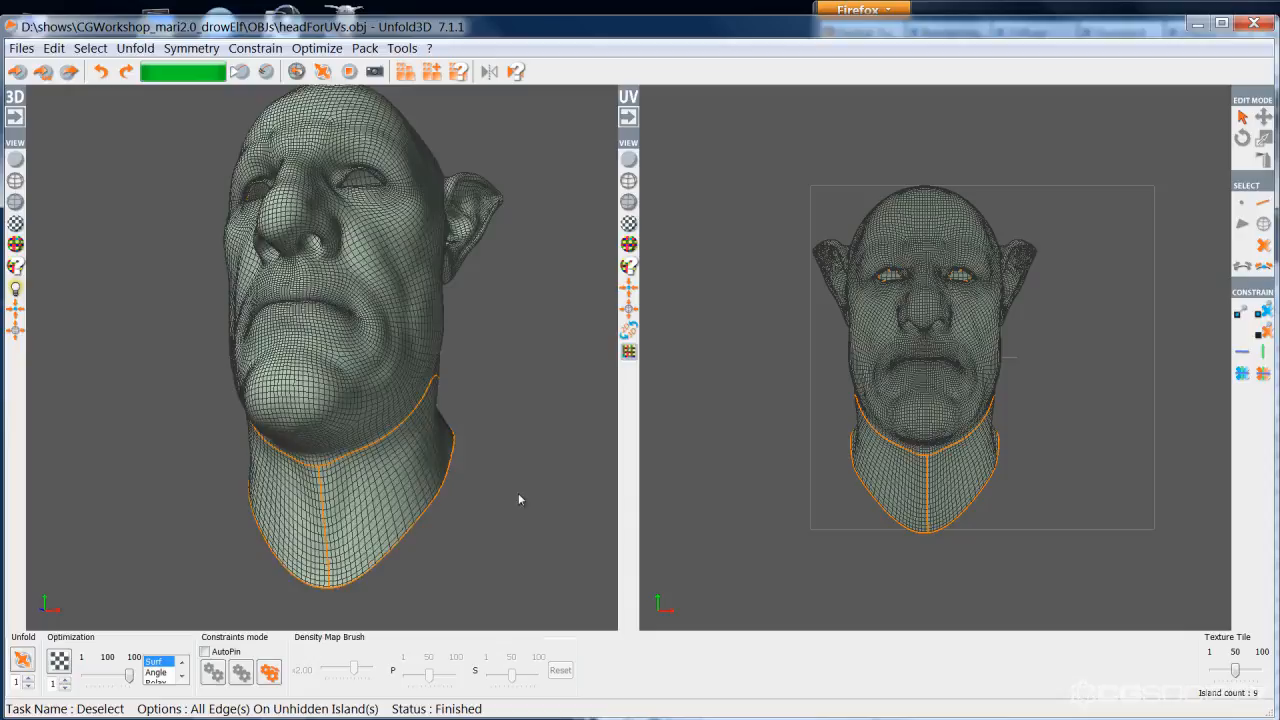
alt+drag(411, 489, 511, 512)
right_click(541, 410)
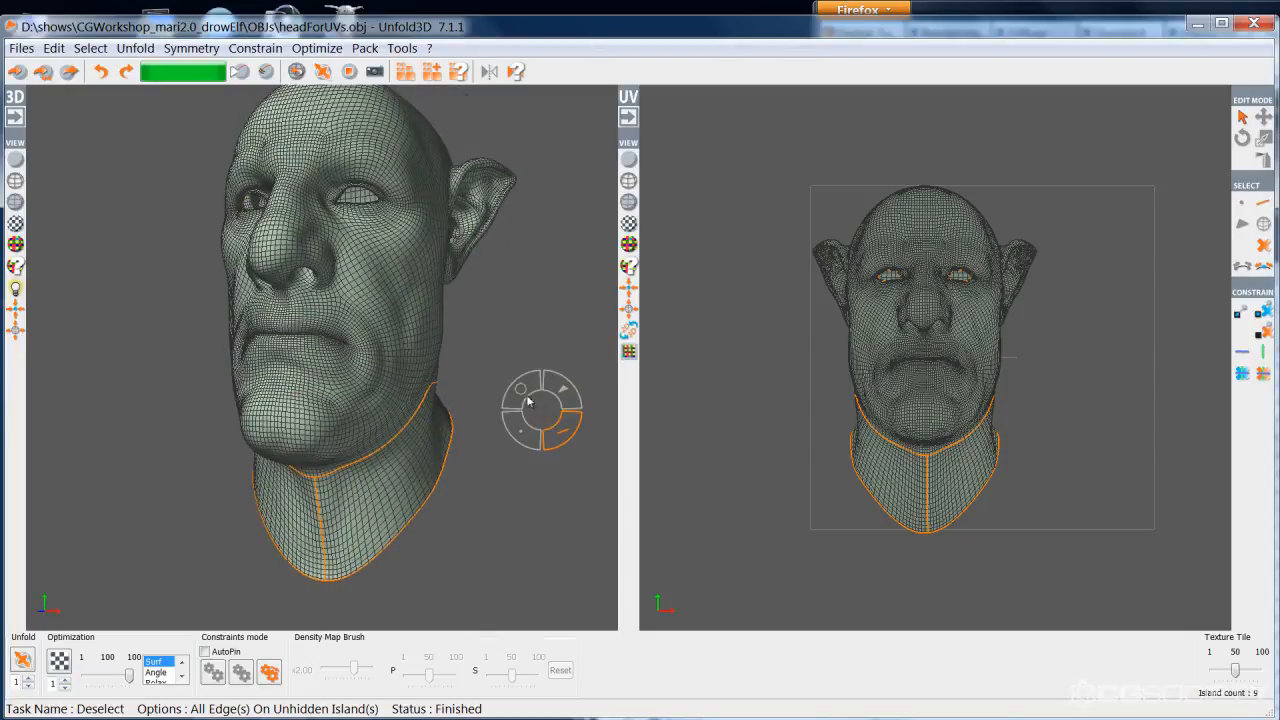
click(528, 401)
click(904, 470)
click(975, 470)
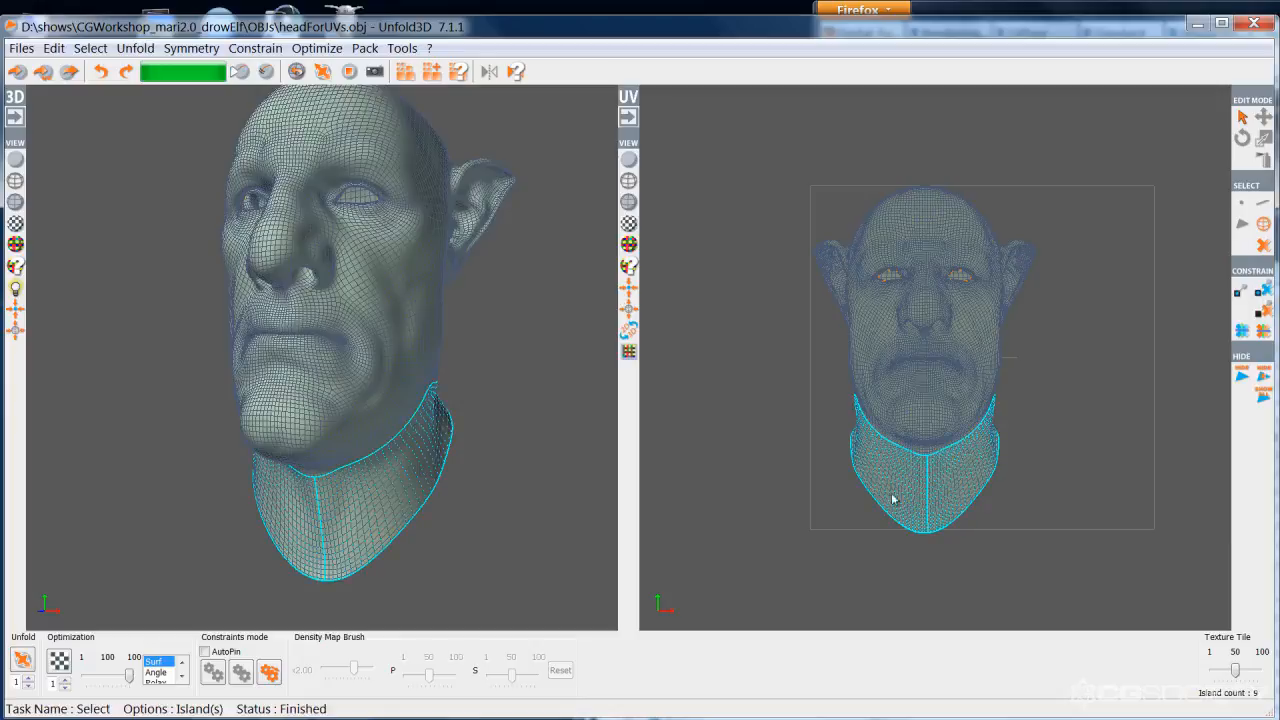
key(u)
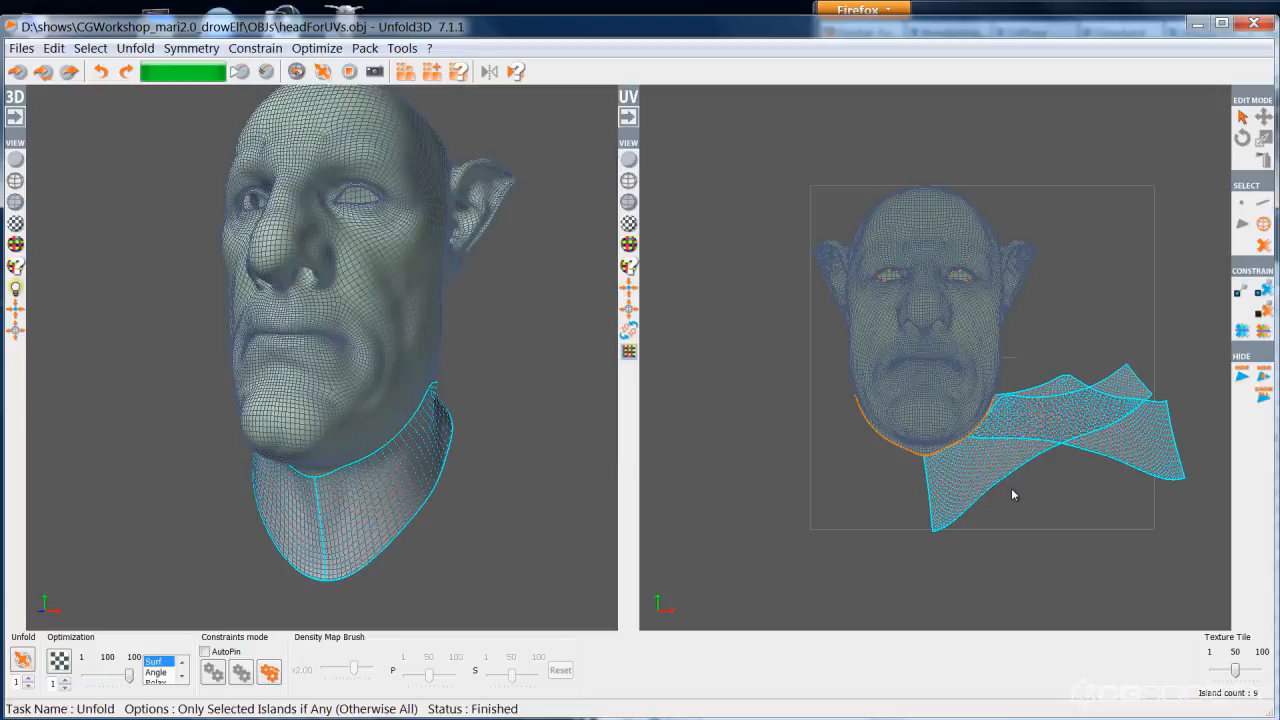
click(1012, 488)
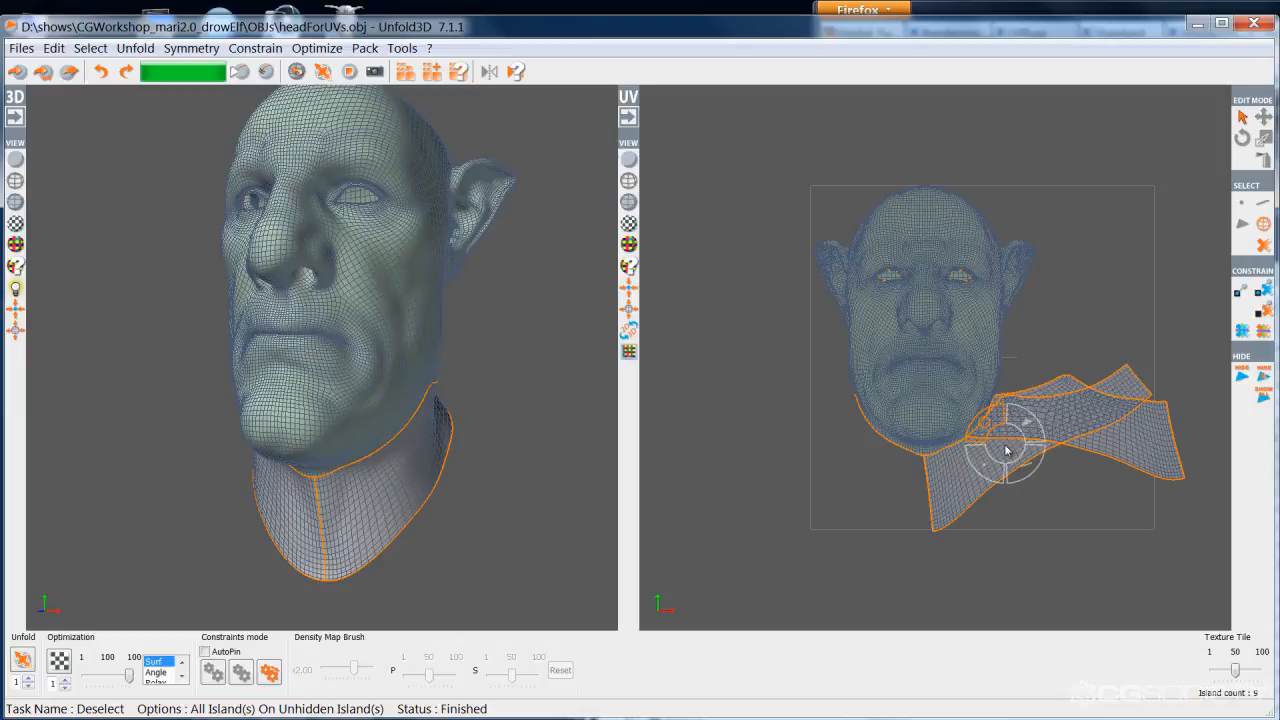
- Move the unfolded island of the character's left neck half below the head in the UV view and rotate it roughly level
drag(1007, 451, 893, 545)
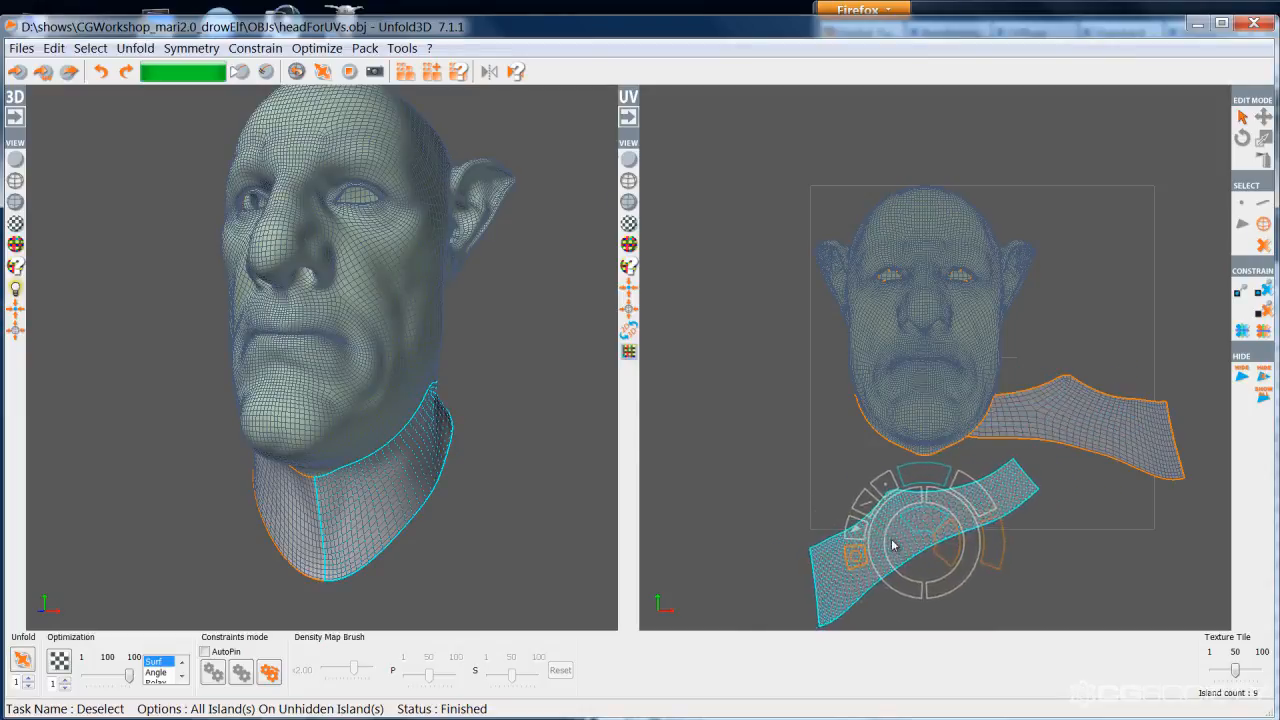
click(867, 469)
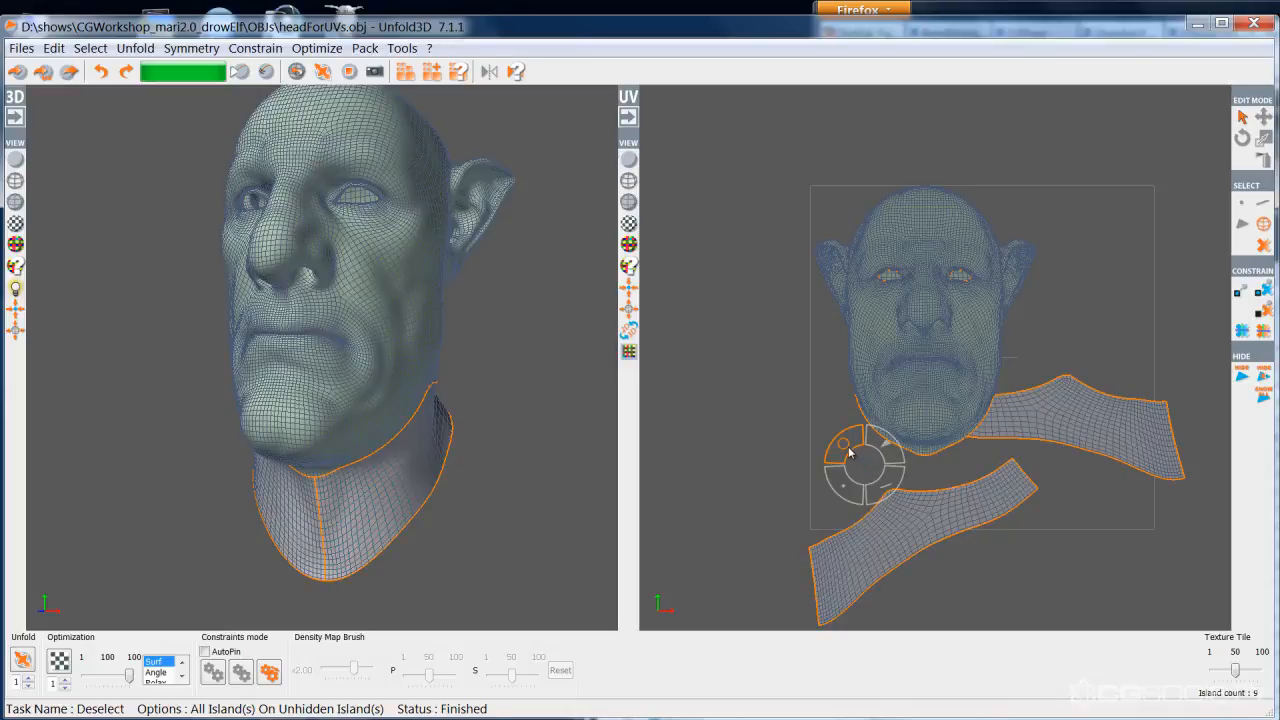
drag(912, 525, 828, 502)
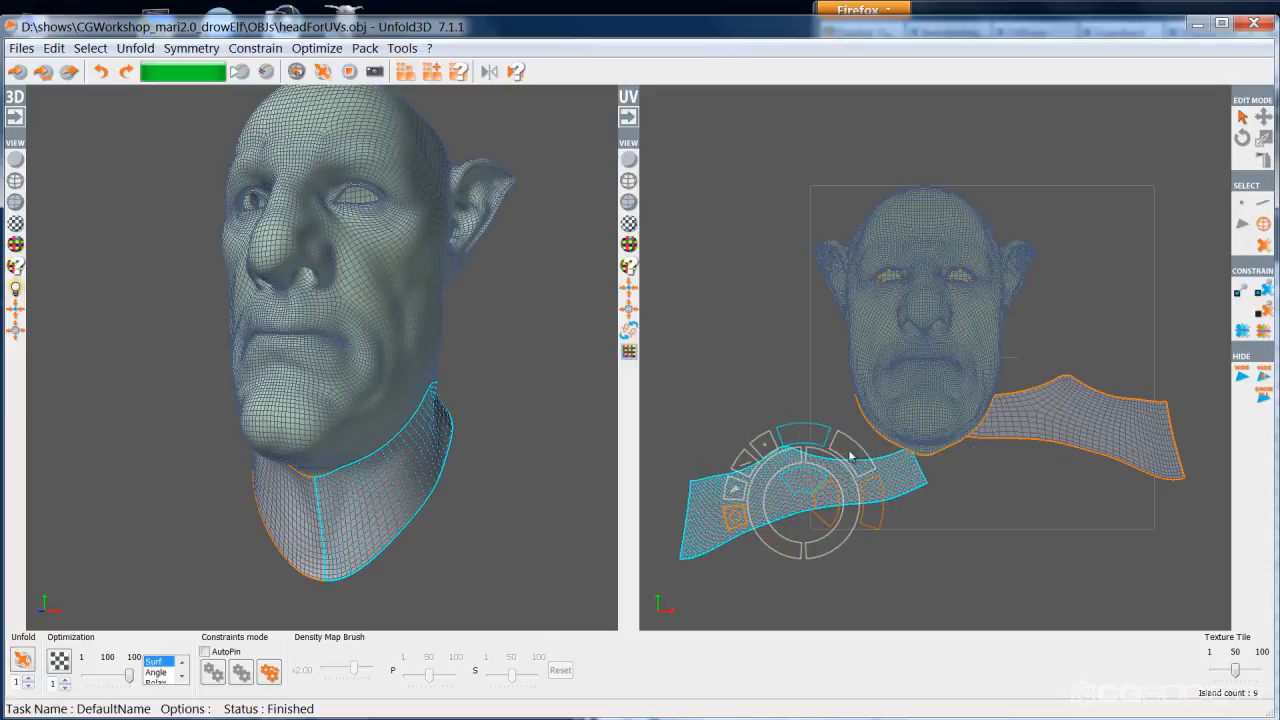
drag(840, 481, 966, 557)
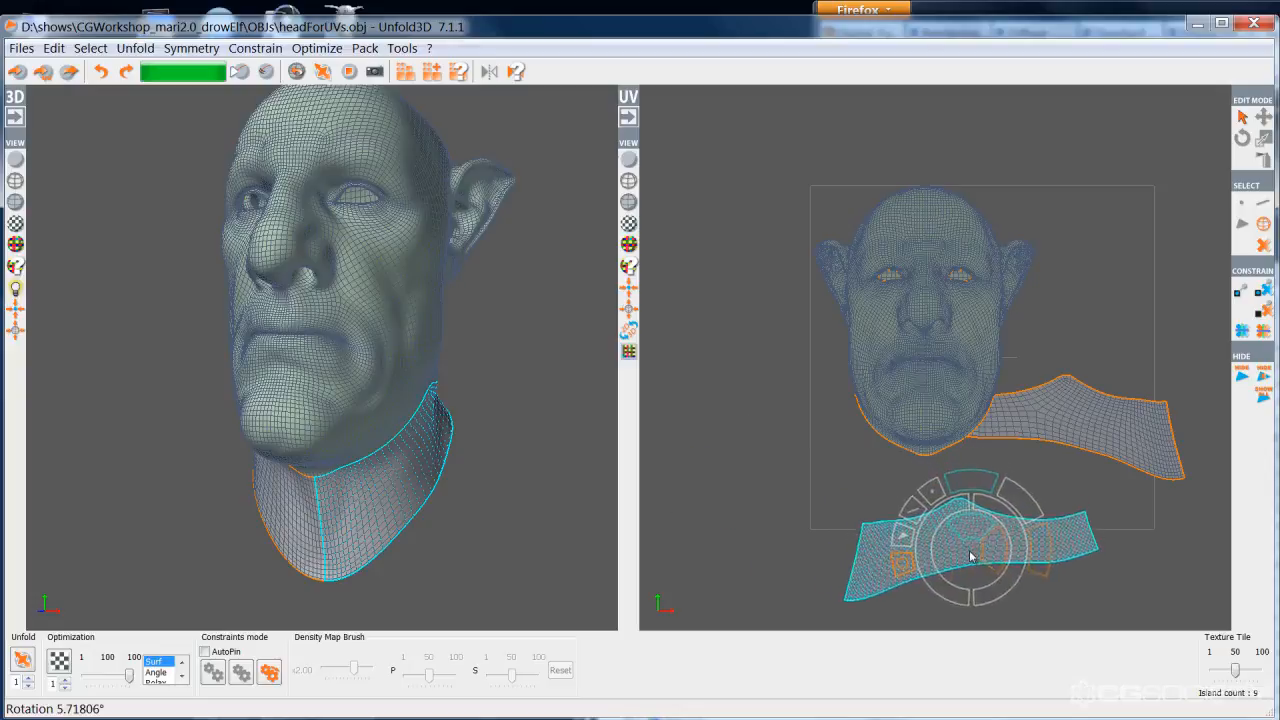
- Move the other neck island out to the left of the UV tile and rotate it by about 343° so it lies level
click(1057, 457)
drag(1080, 434, 827, 481)
scroll(920, 486, down, 4)
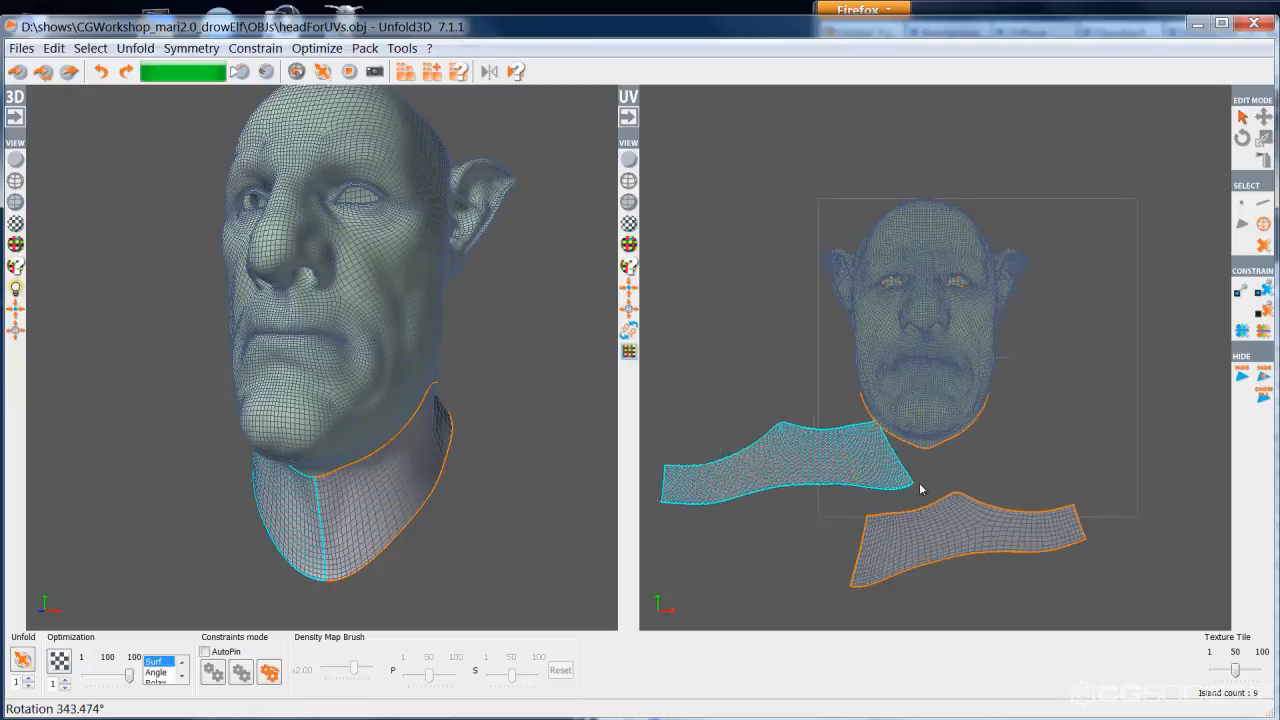
drag(832, 435, 768, 424)
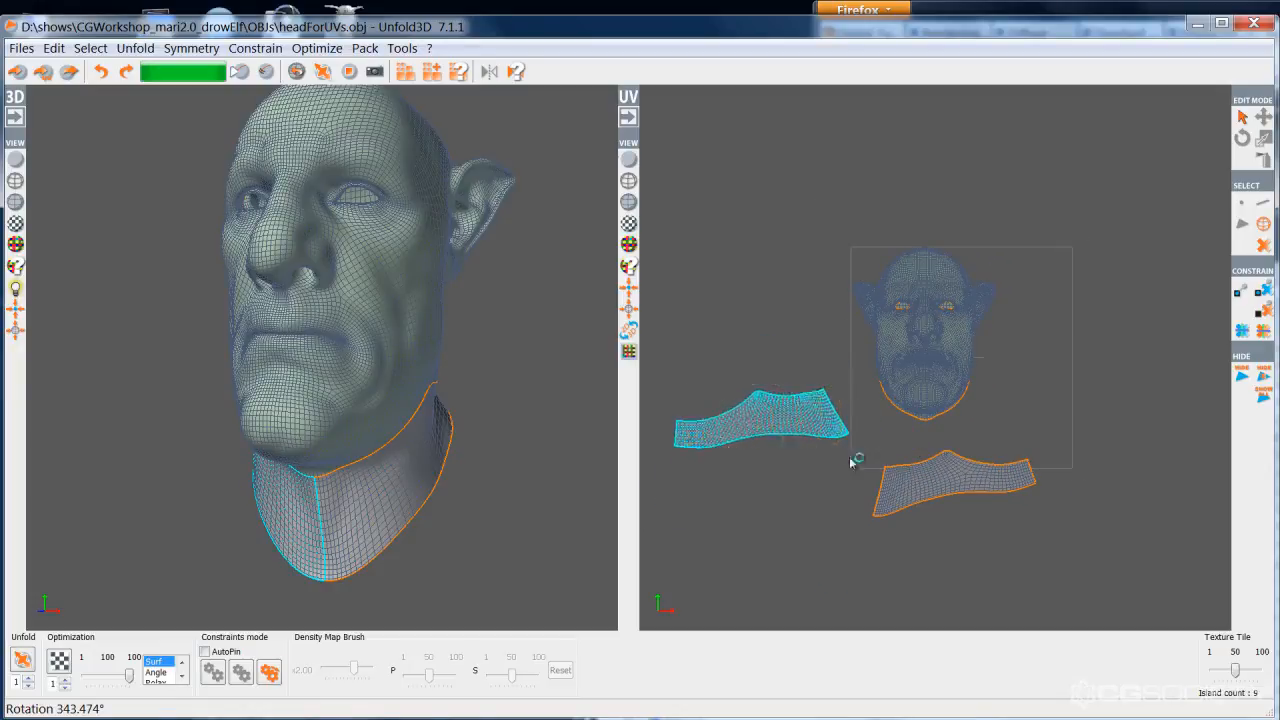
- Move the neck island lying below the head to just beneath the other neck island, outside the UV tile
click(851, 457)
drag(966, 463, 746, 481)
click(758, 462)
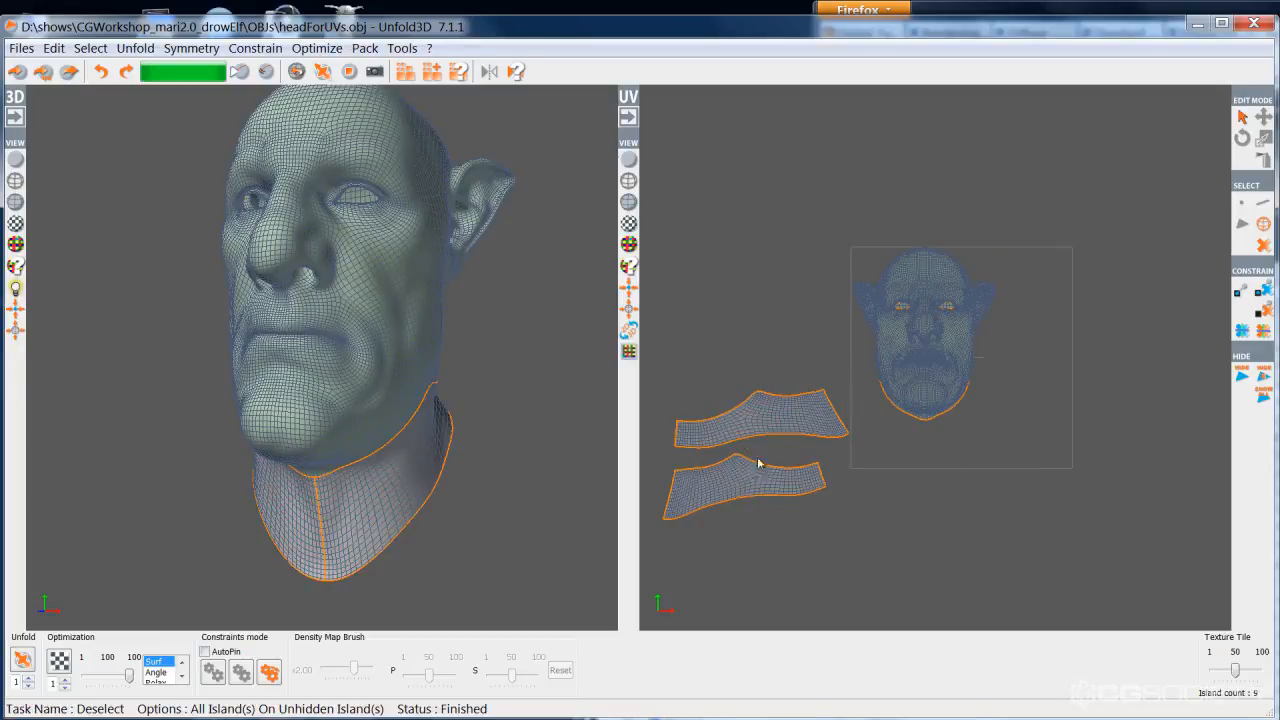
- Switch to edge selection mode with a close view of the ear on the 3D head
middle_drag(458, 370, 360, 368)
middle_drag(308, 303, 206, 390)
scroll(286, 352, up, 6)
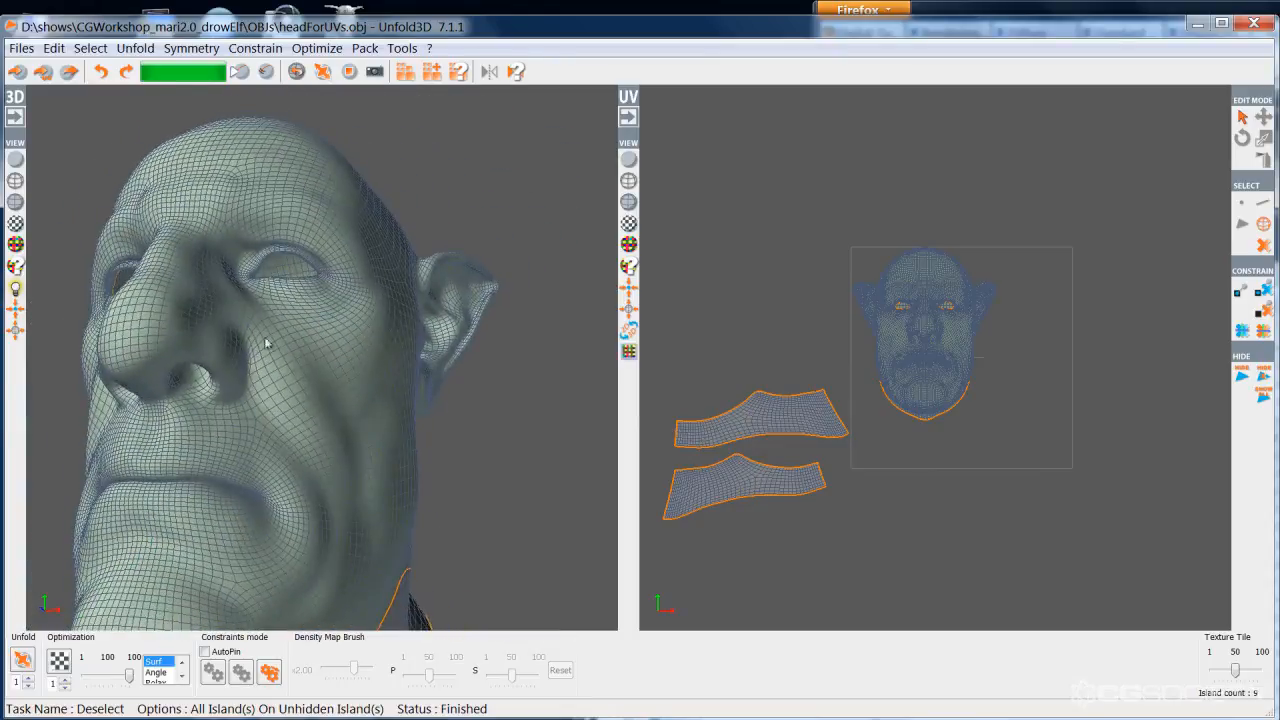
middle_drag(366, 411, 285, 452)
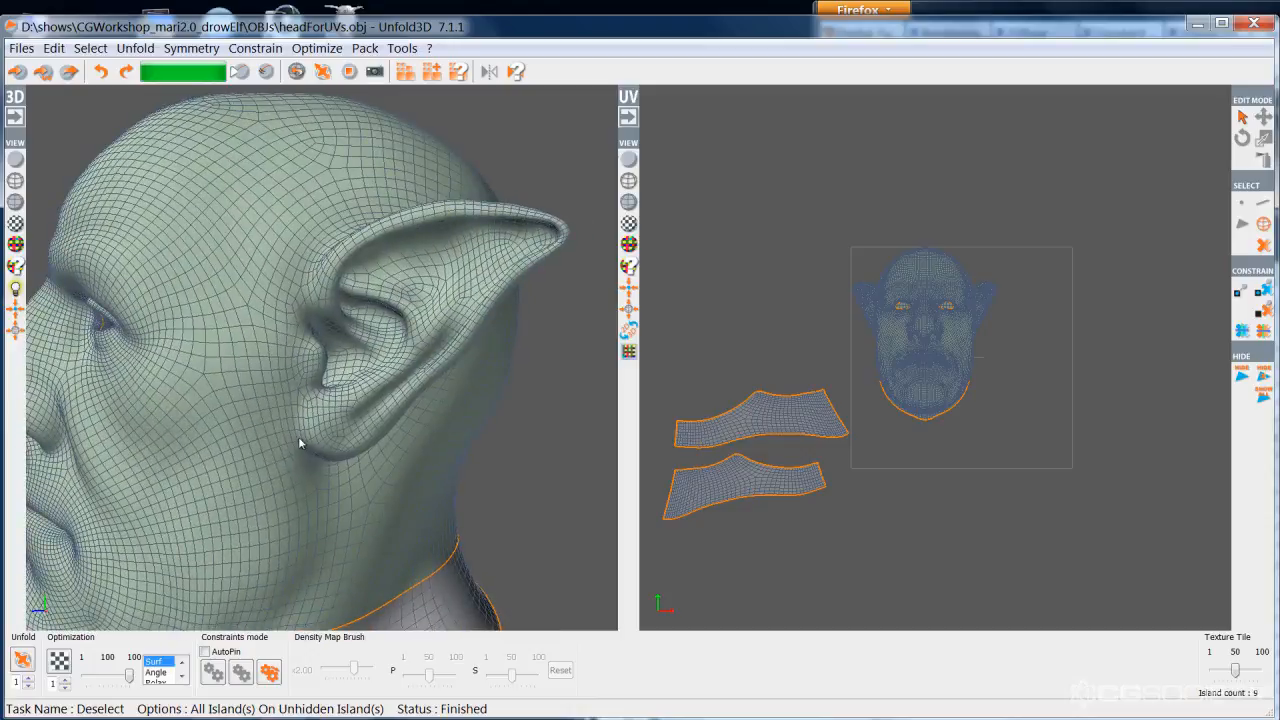
scroll(310, 390, up, 2)
middle_drag(307, 359, 304, 373)
right_click(304, 373)
click(286, 350)
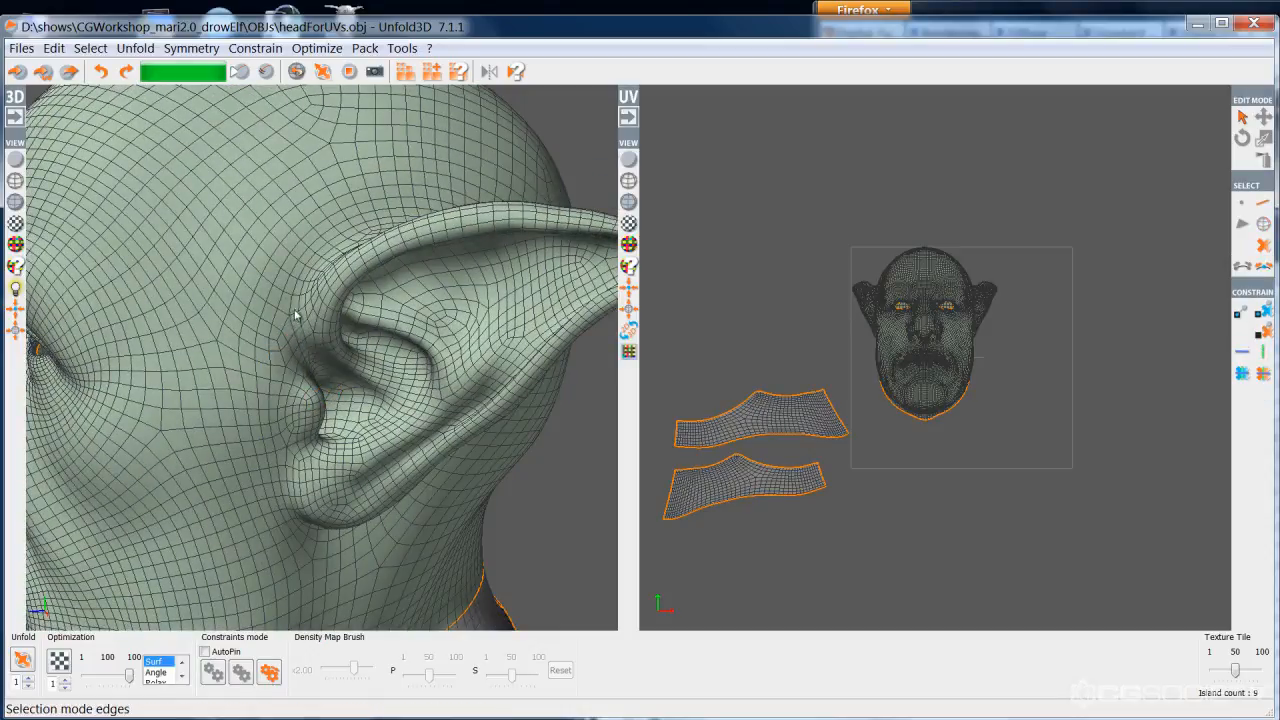
- Try selecting the edge loop that runs along the front of the ear and through the earlobe
double_click(300, 311)
mouse_move(292, 318)
middle_down()
mouse_move(211, 334)
mouse_move(359, 340)
mouse_move(300, 328)
middle_up()
click(216, 322)
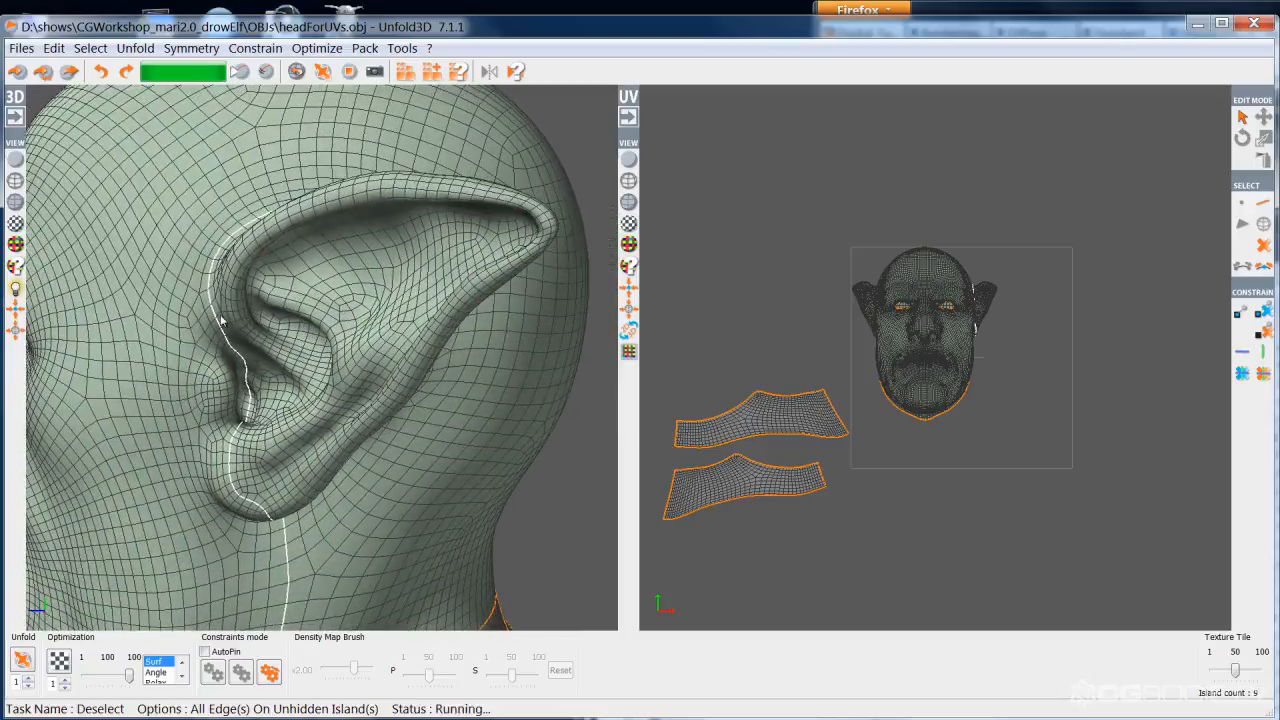
- Clear the loop selection and, in shortest-path edge mode, select edges from the front of the ear over its top and down behind it
middle_drag(202, 291, 305, 293)
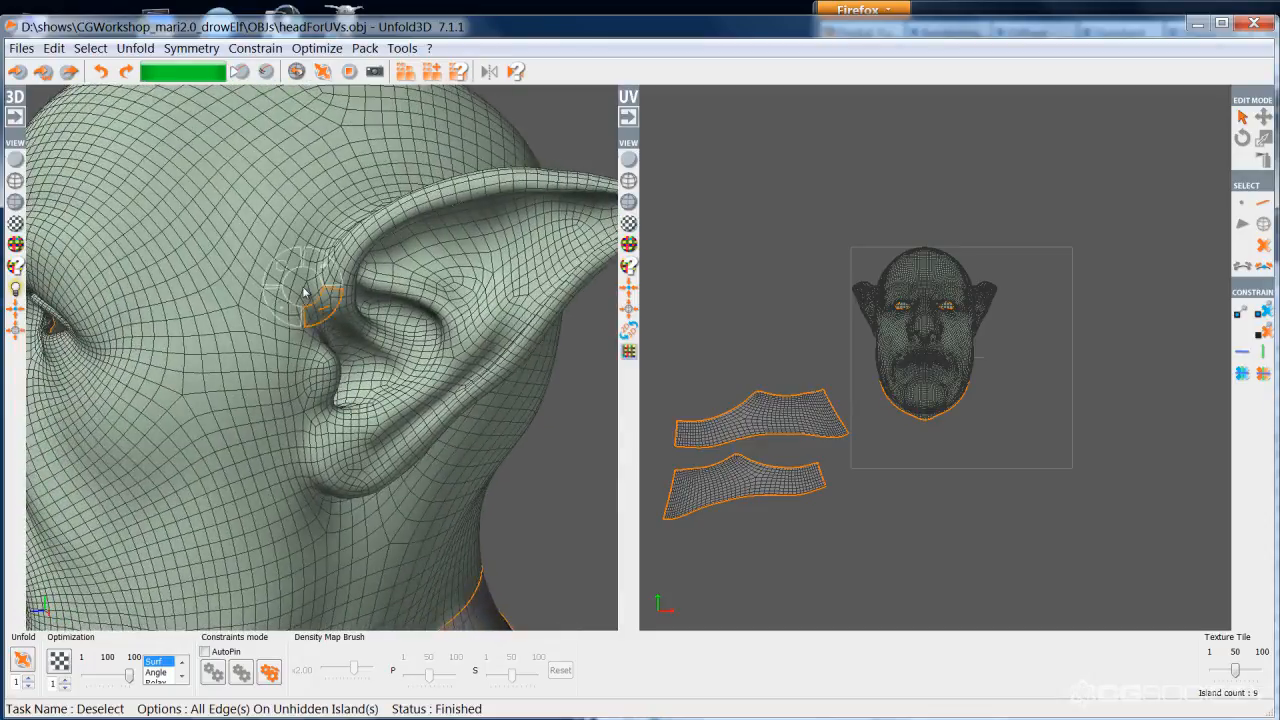
key(l)
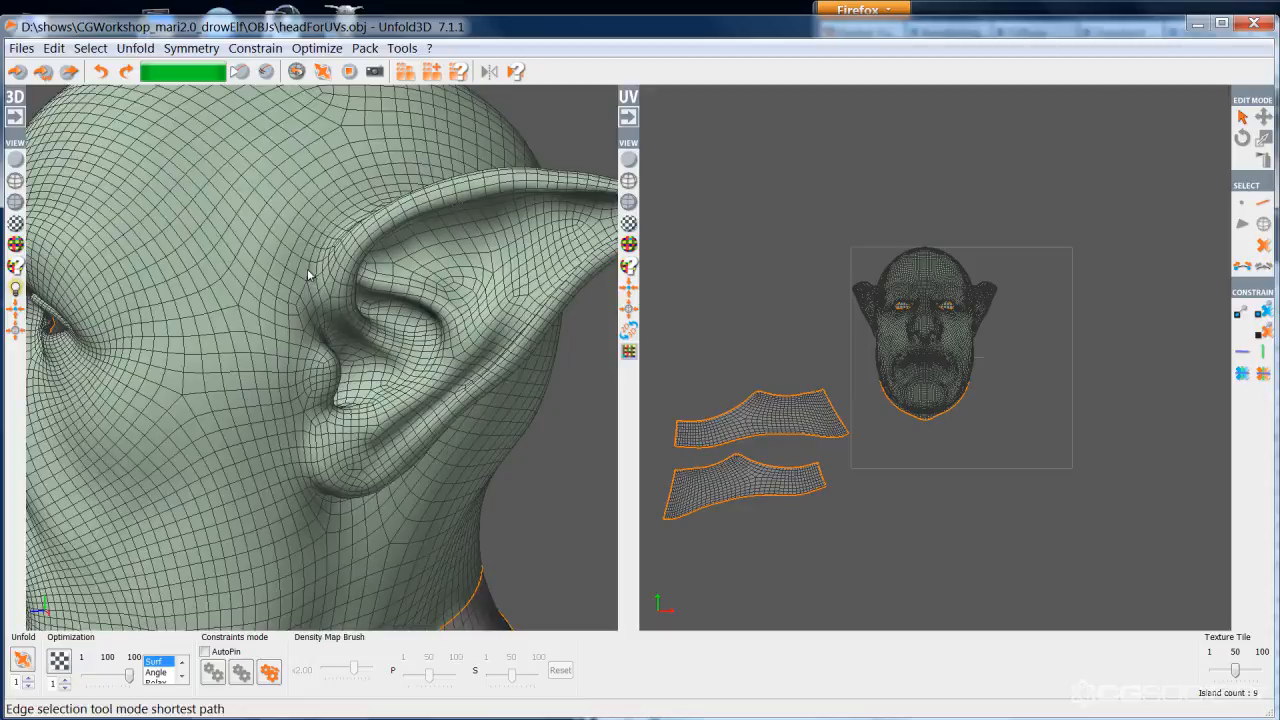
click(316, 278)
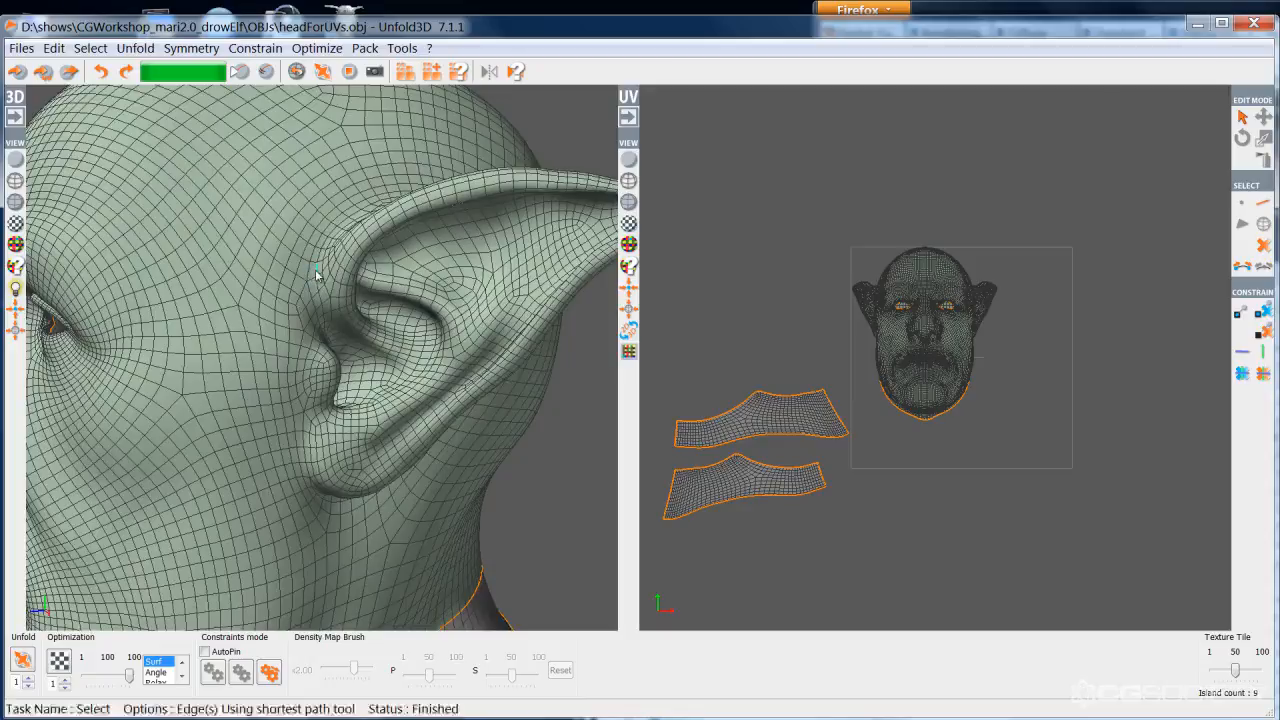
middle_drag(349, 266, 306, 369)
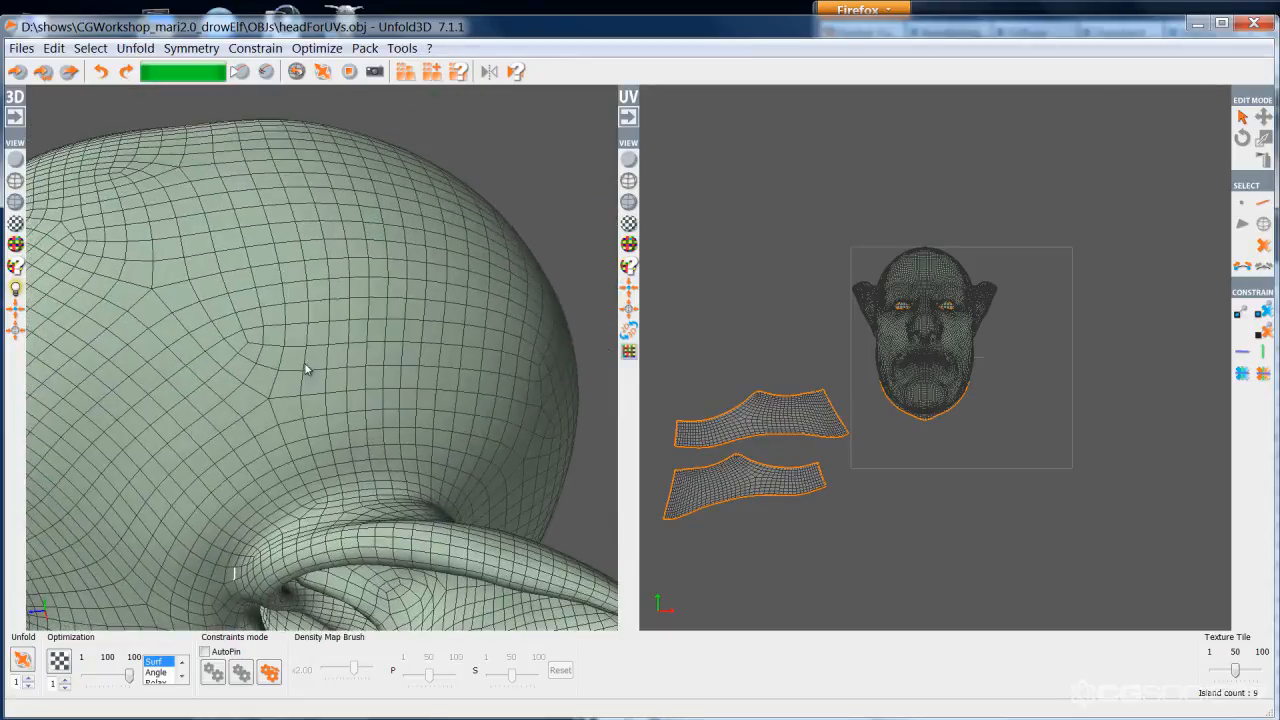
drag(278, 537, 414, 503)
middle_drag(414, 503, 220, 368)
drag(229, 394, 261, 515)
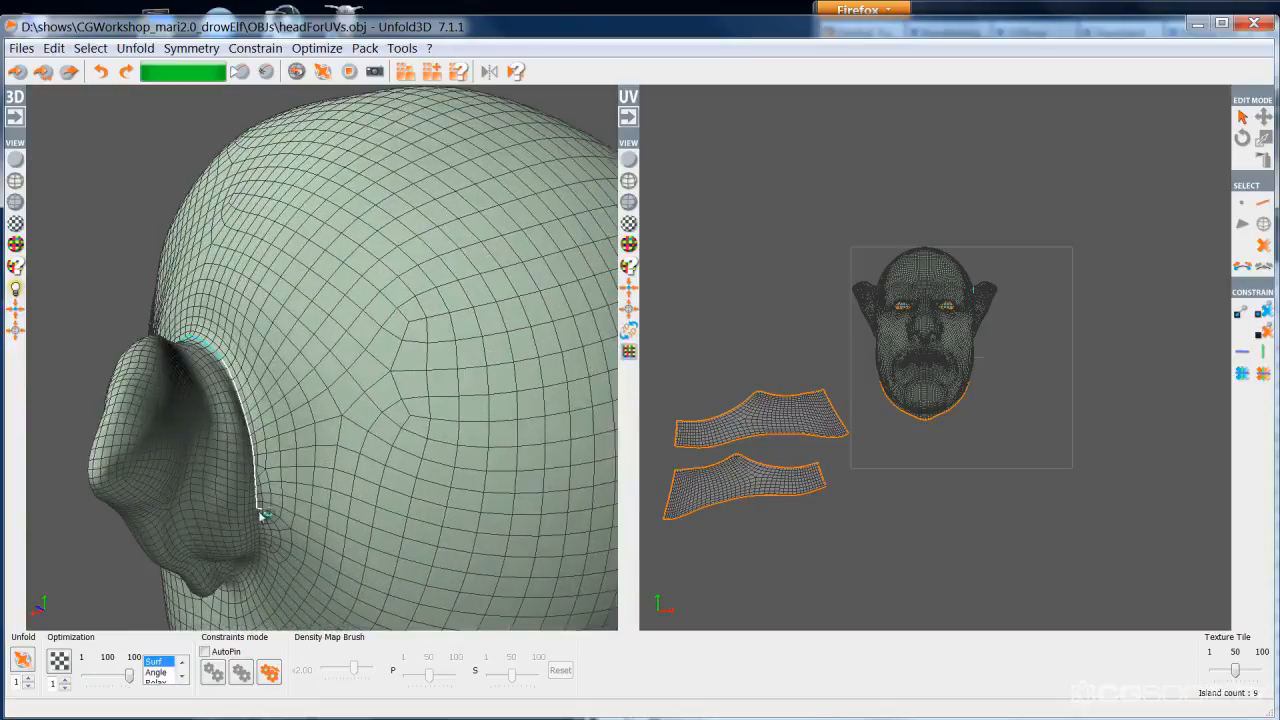
- Continue the edge path under the earlobe and up the front to close the loop around the ear base, and cut along it
middle_drag(257, 531, 286, 468)
drag(324, 300, 297, 420)
middle_drag(294, 438, 396, 392)
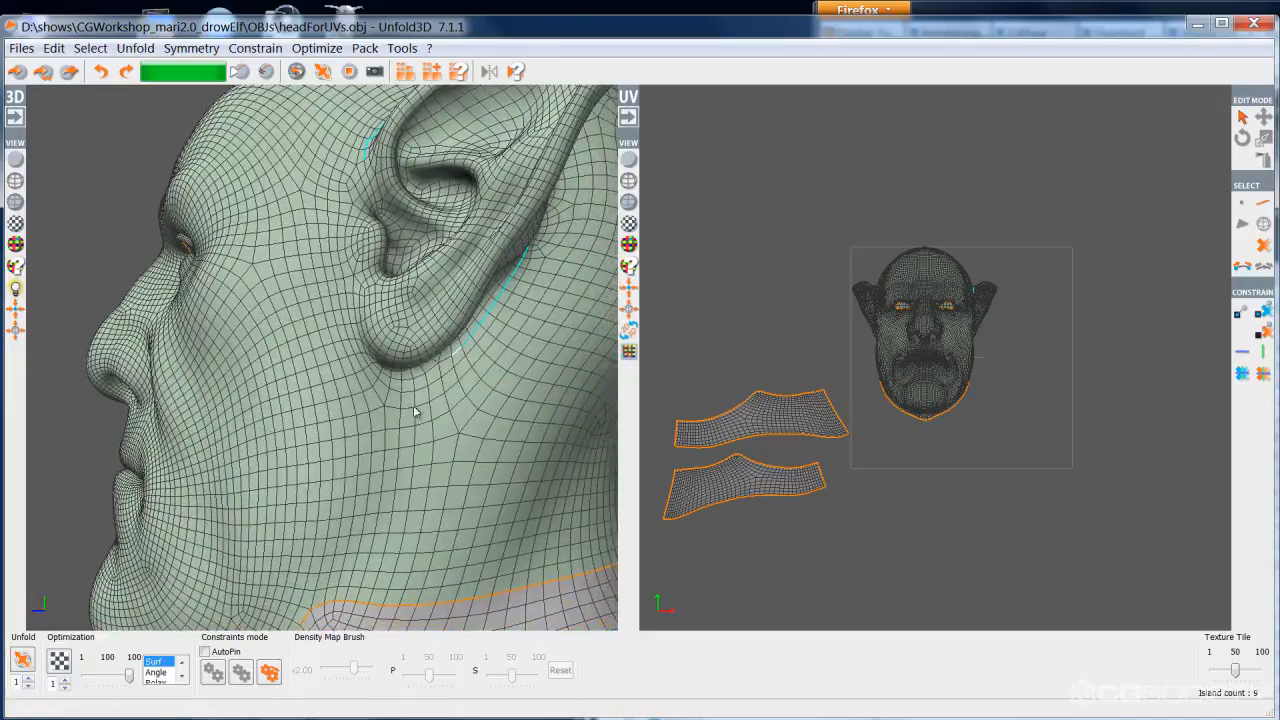
drag(380, 371, 380, 367)
middle_drag(380, 367, 418, 385)
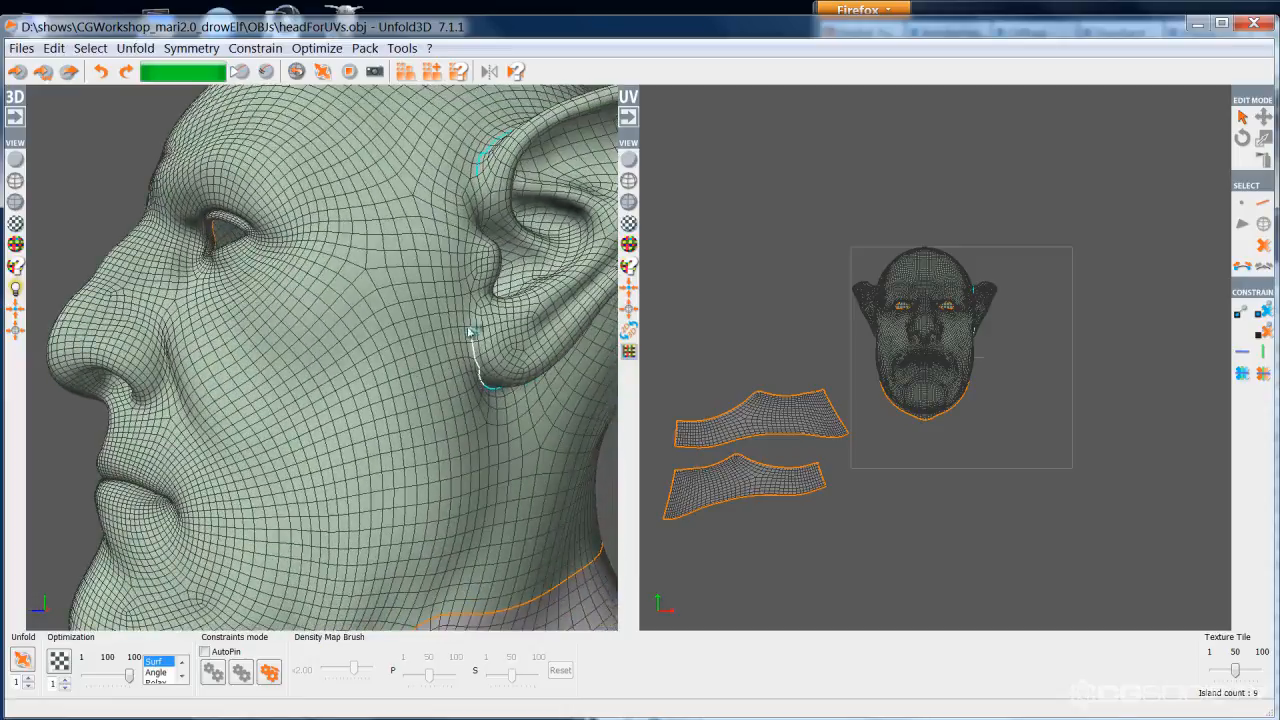
drag(466, 289, 480, 186)
middle_drag(453, 302, 408, 333)
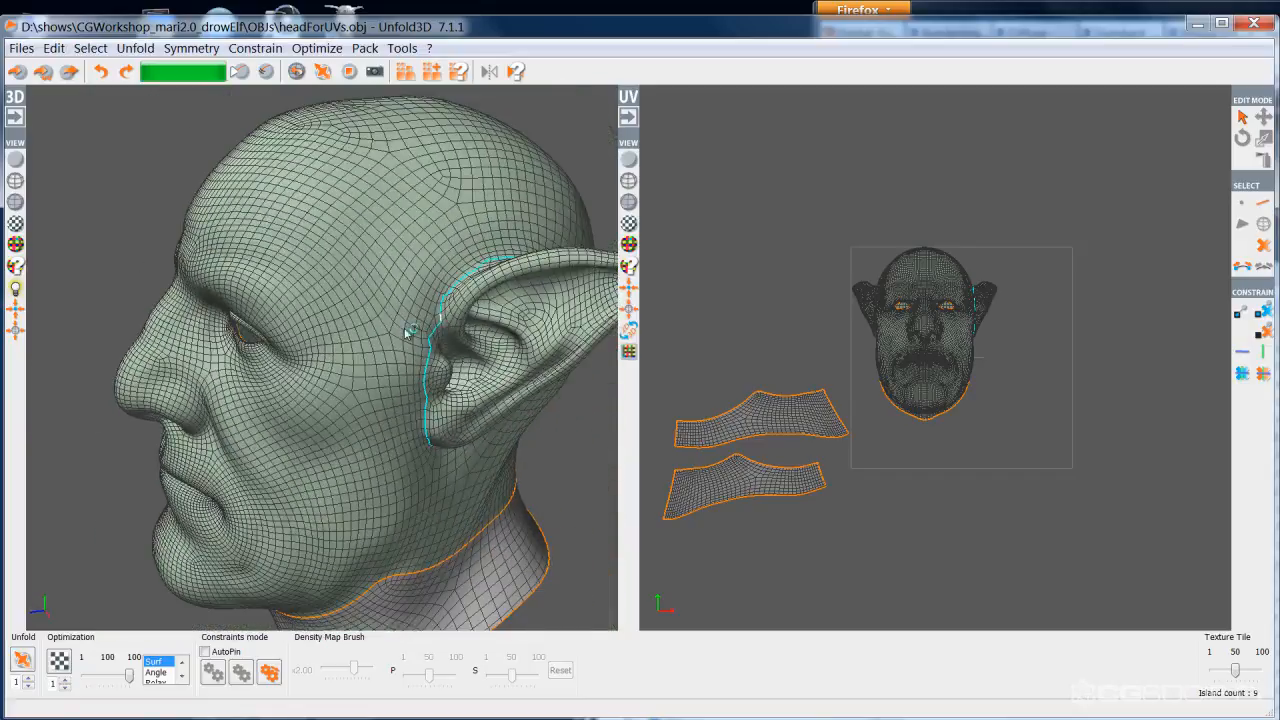
key(c)
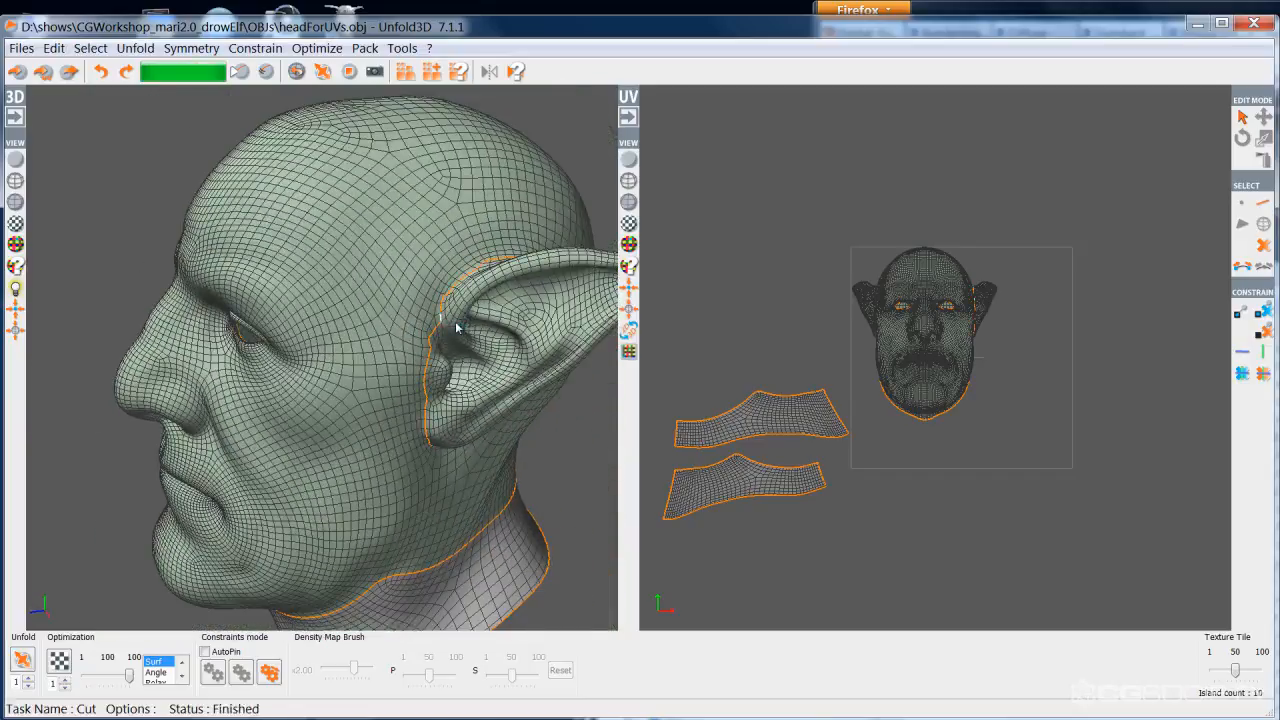
click(457, 331)
- Select the ear in island mode to check that it is separated from the head, and clear the selection
middle_drag(433, 320, 313, 368)
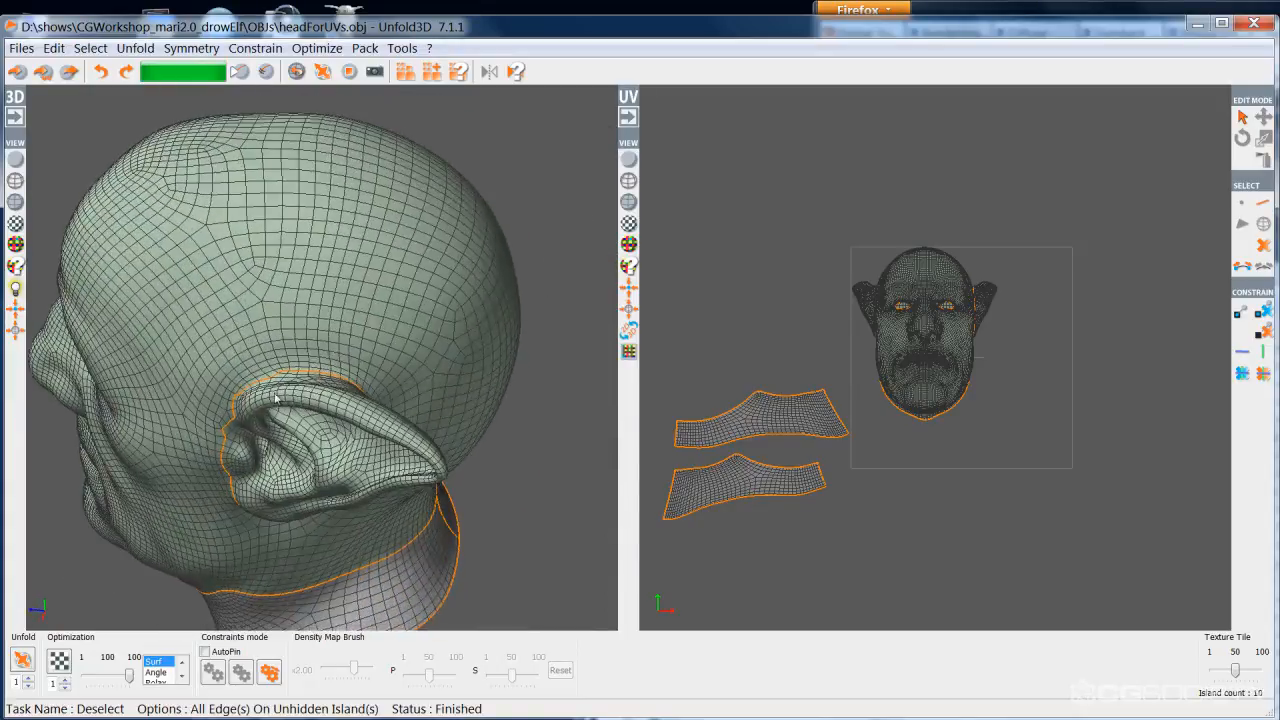
middle_drag(386, 437, 312, 432)
click(364, 483)
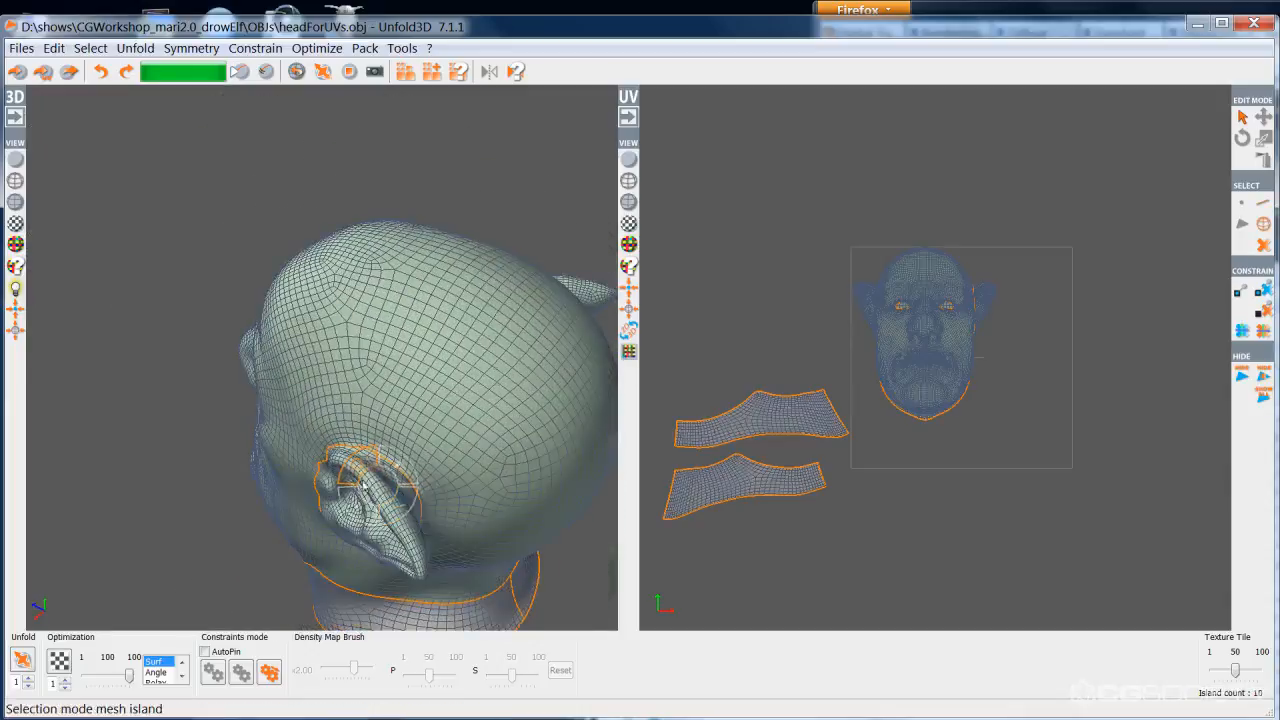
click(364, 497)
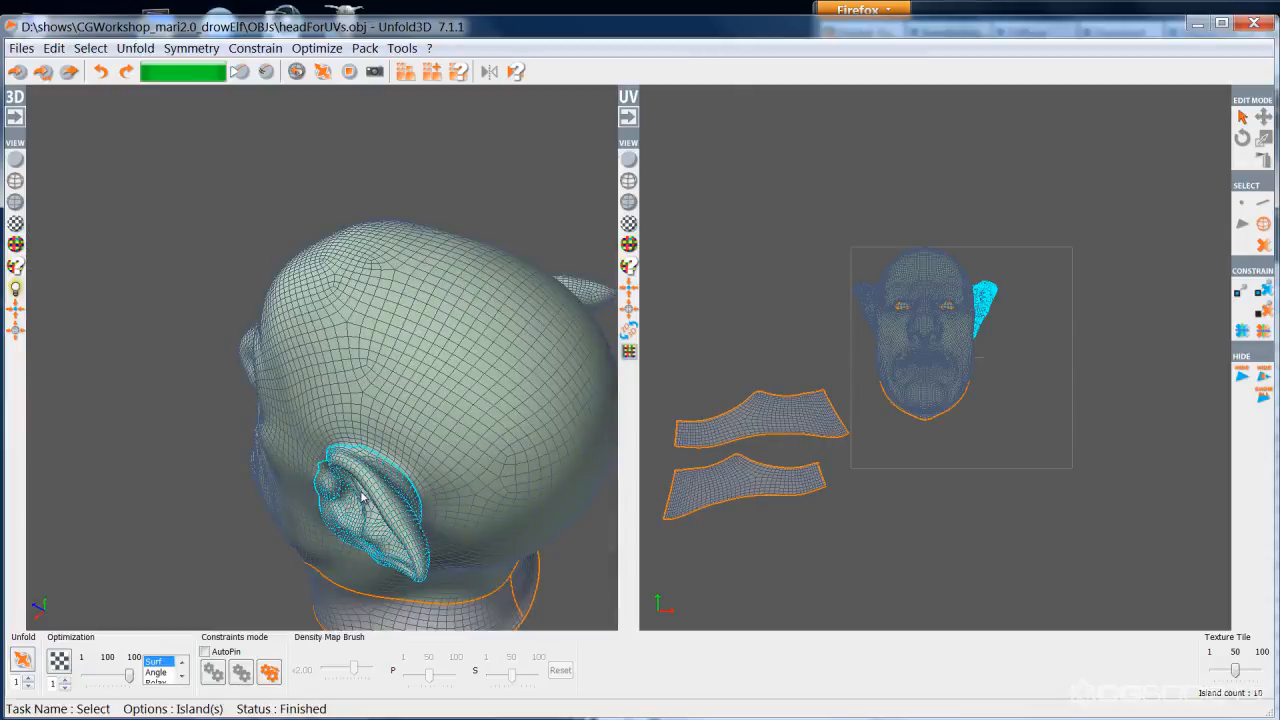
key(f)
click(362, 493)
click(199, 472)
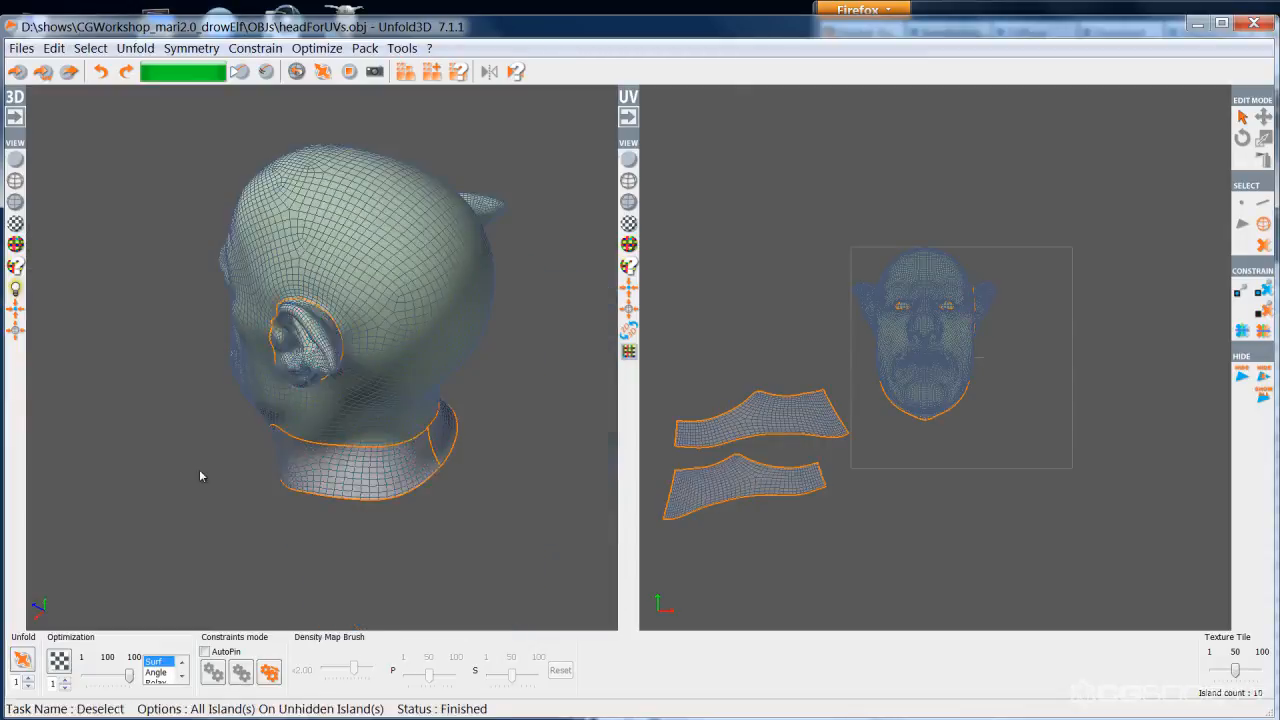
- Select a shortest-path edge line along the ear's outer rim from its upper front to the earlobe, and cut the ear into front and back islands
scroll(199, 472, up, 5)
alt+drag(199, 472, 234, 446)
click(278, 422)
alt+drag(323, 338, 367, 397)
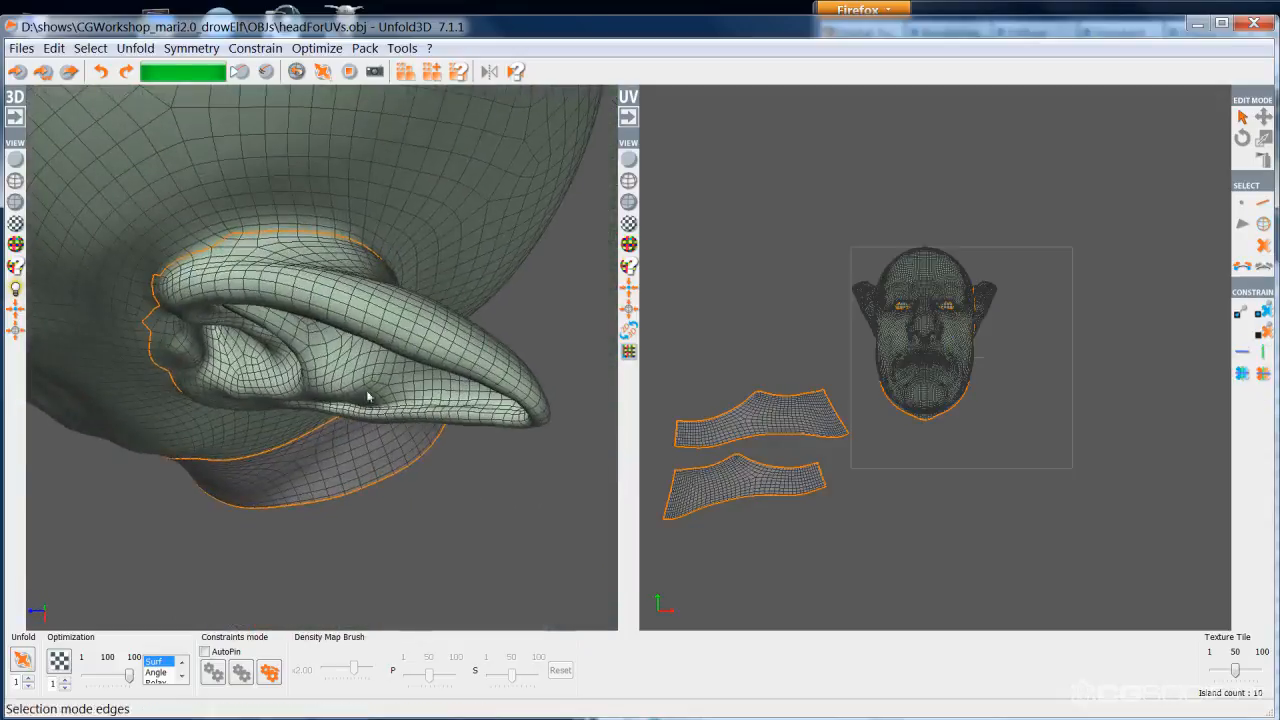
key(l)
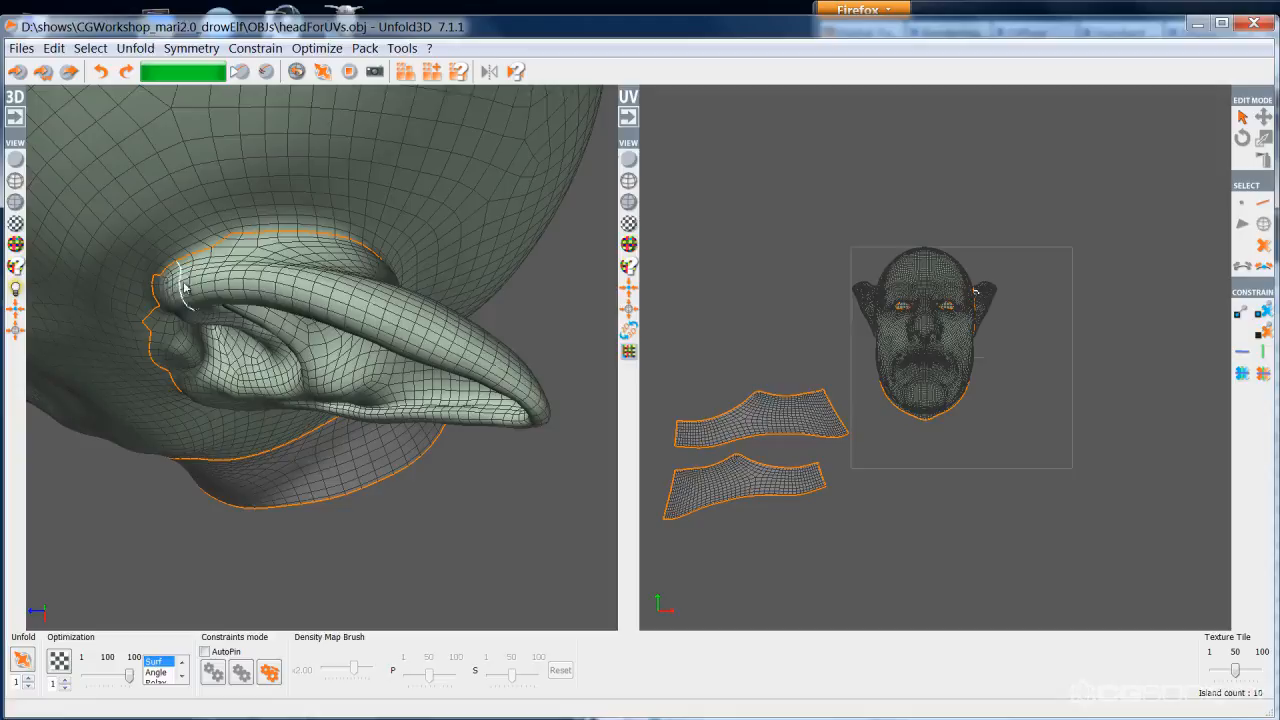
click(176, 280)
alt+drag(186, 283, 344, 542)
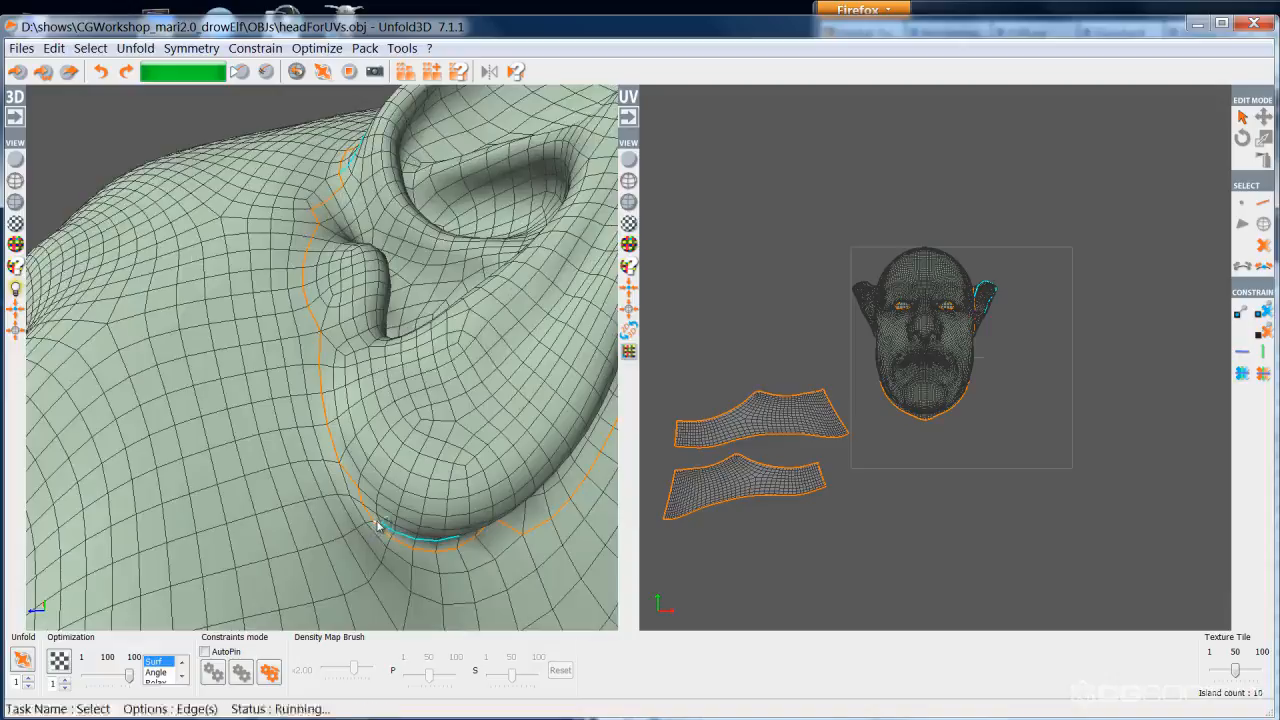
mouse_move(305, 489)
alt+mouse_down()
mouse_move(326, 415)
mouse_move(353, 476)
mouse_move(330, 440)
mouse_move(343, 449)
mouse_move(327, 451)
mouse_move(324, 483)
alt+mouse_up()
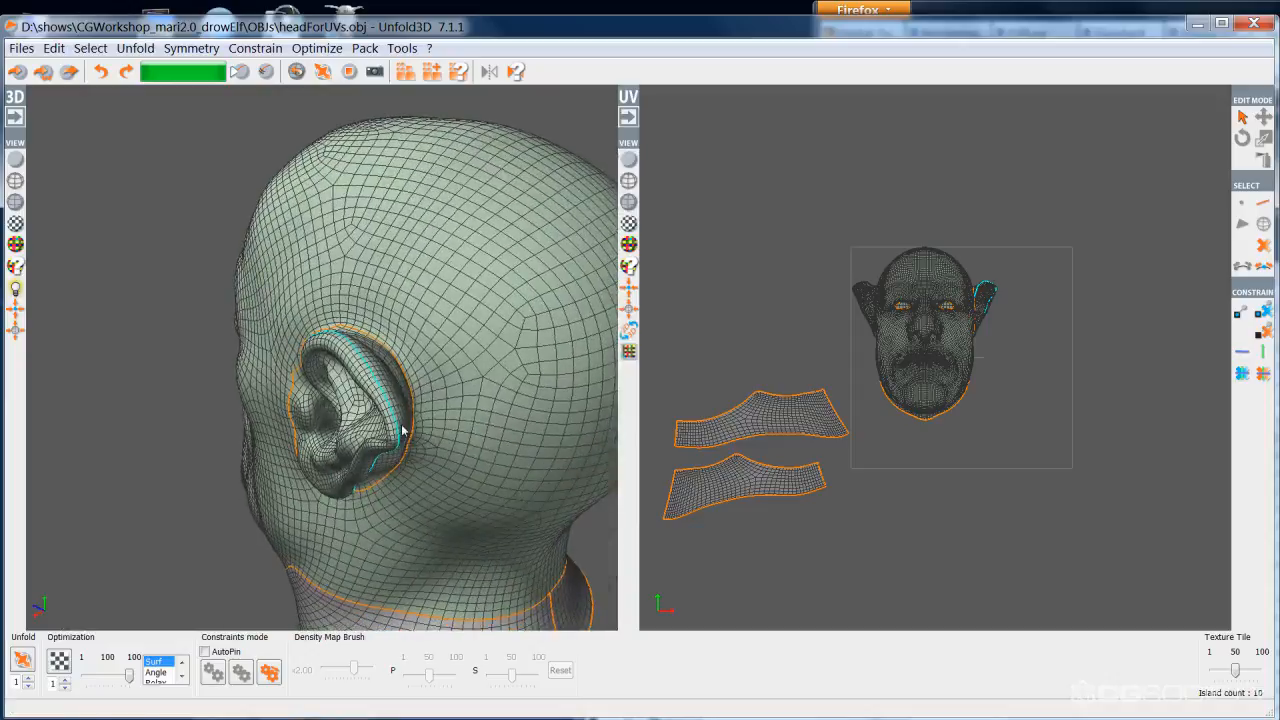
key(c)
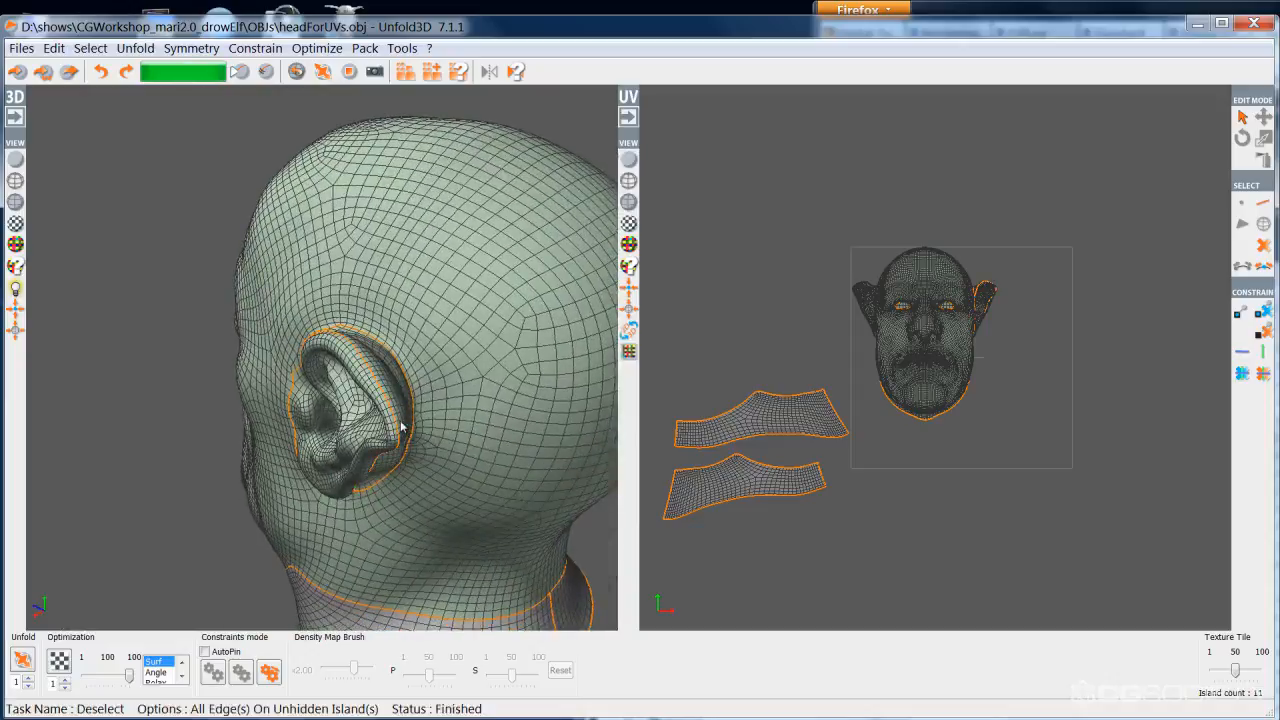
- Select the front and back ear islands and unfold them
key(F4)
alt+drag(366, 423, 285, 478)
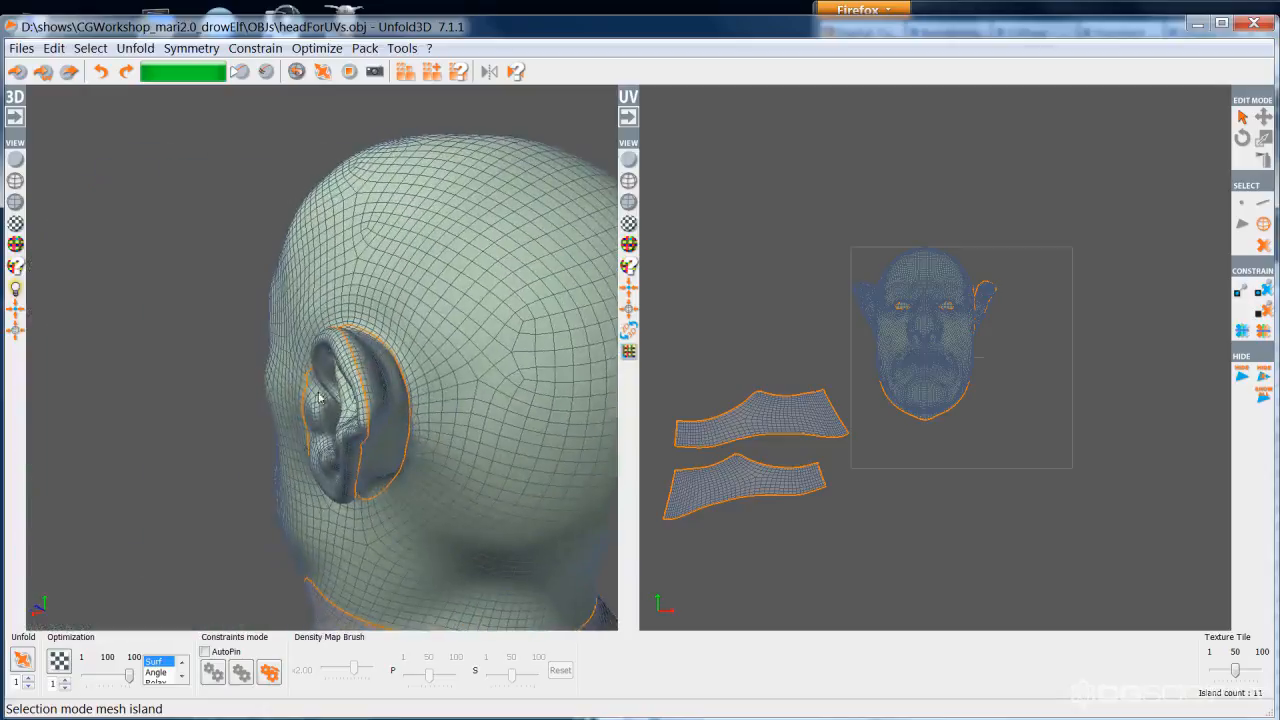
click(338, 432)
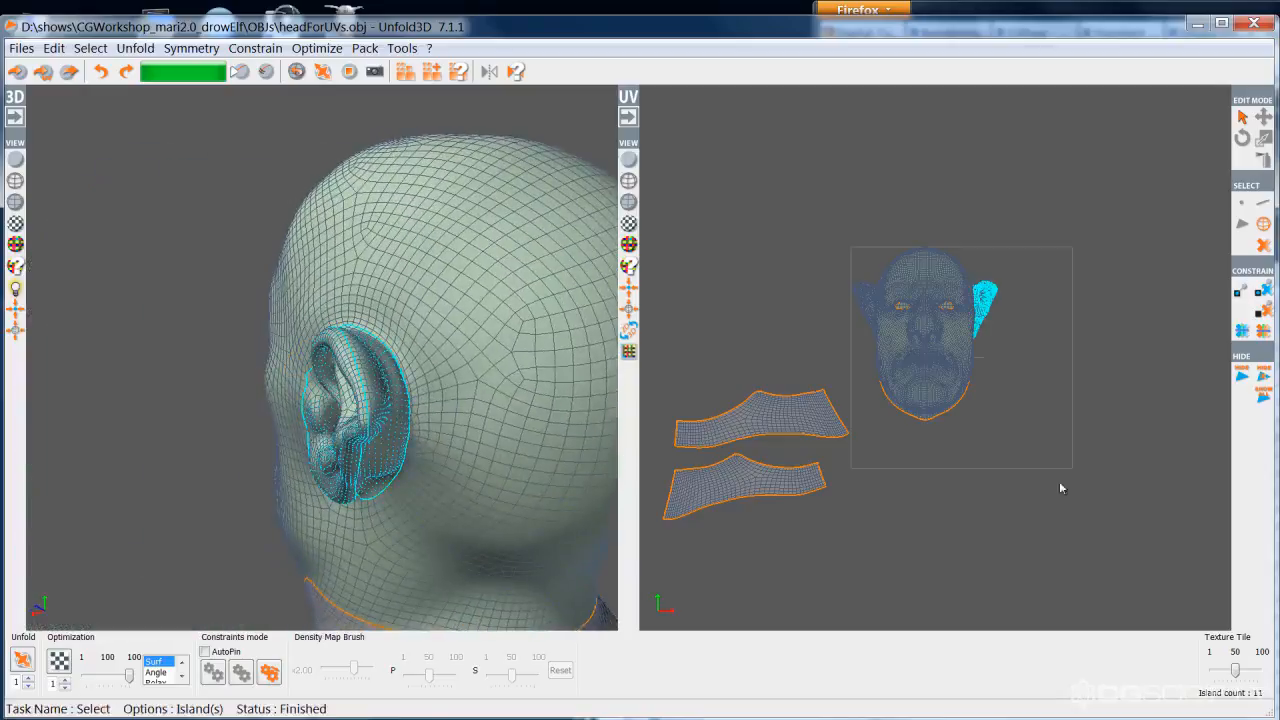
key(u)
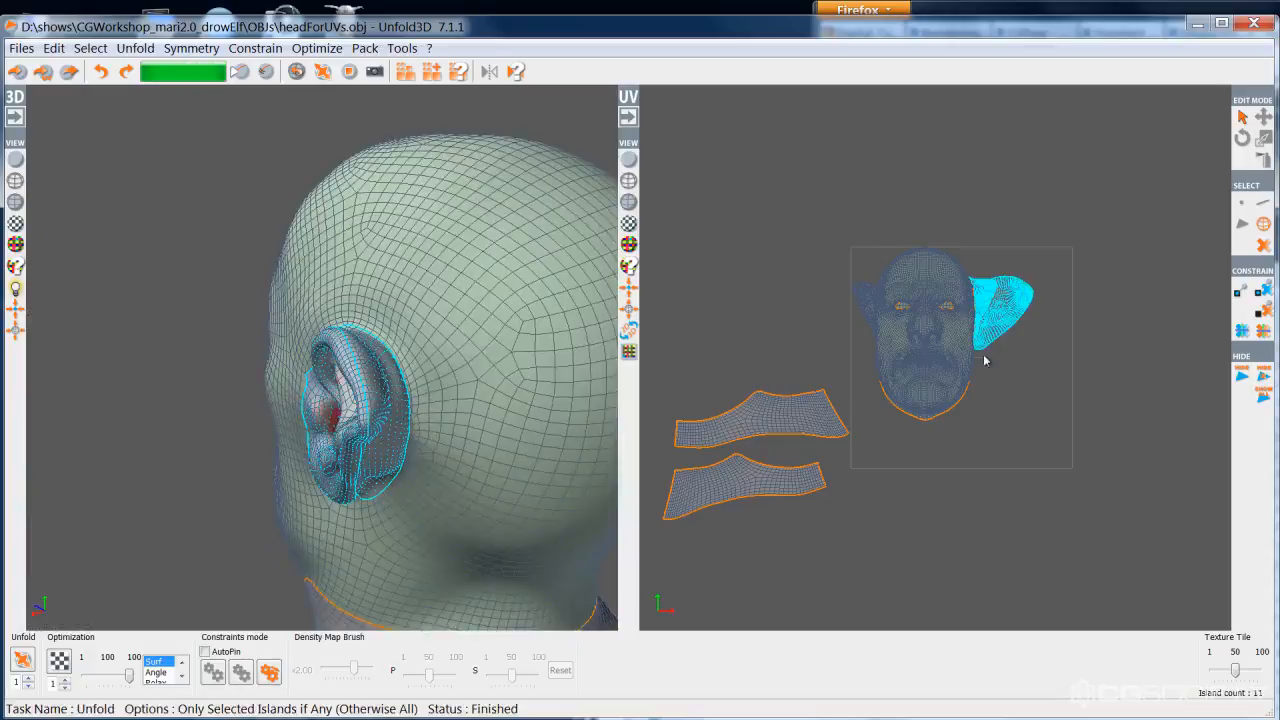
- Move the unfolded front ear island below and right of the head, and the back ear island to the right of the head
scroll(982, 358, up, 3)
key(Escape)
key(space)
drag(1046, 277, 1080, 497)
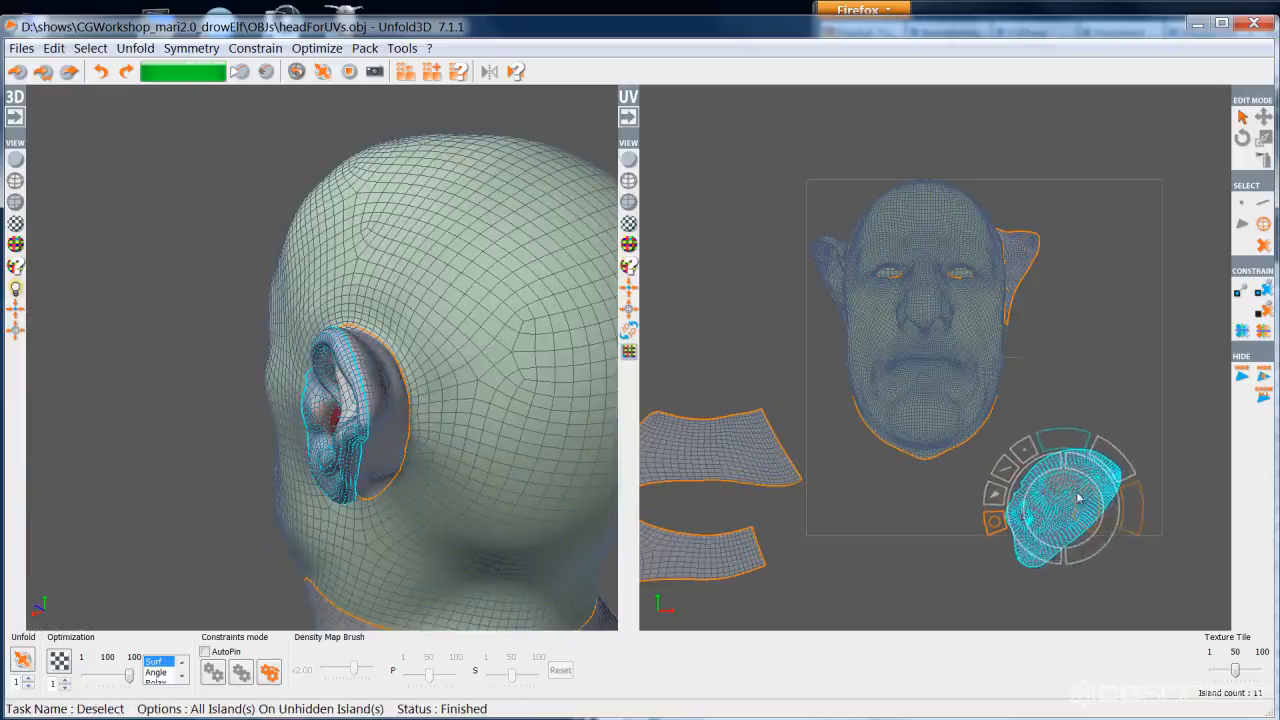
drag(1040, 265, 1155, 402)
key(Escape)
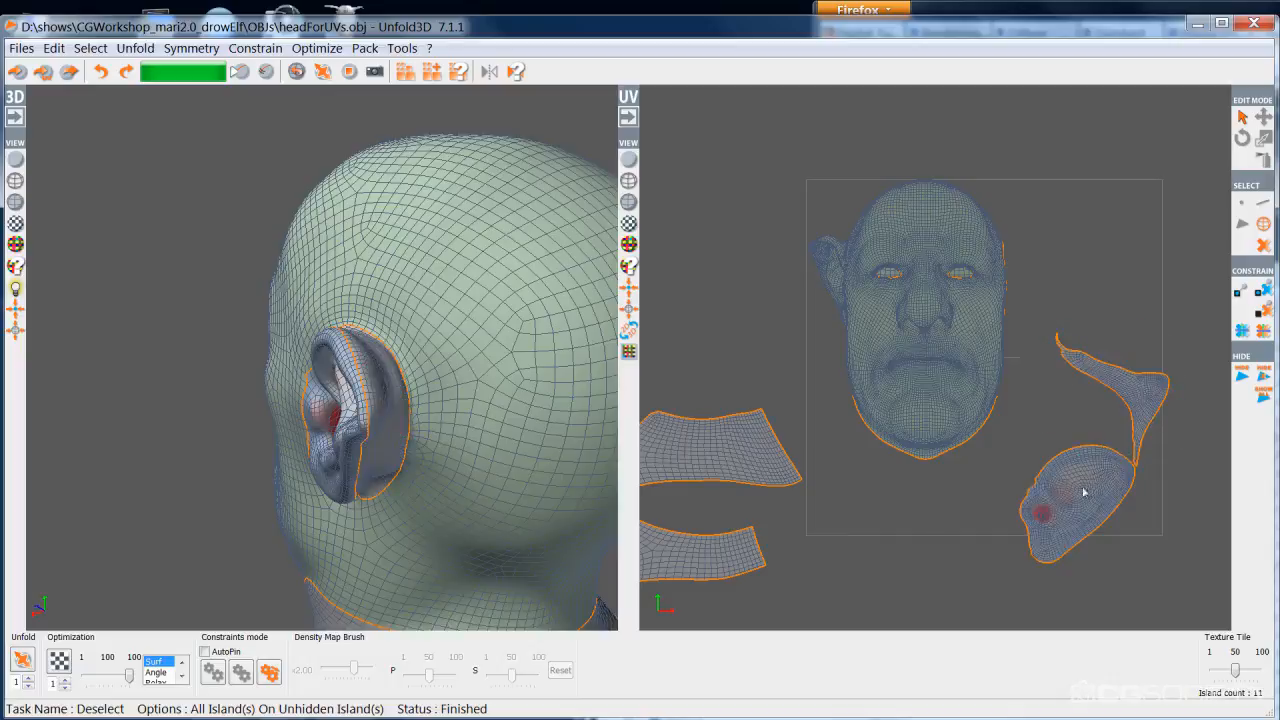
- Move the front ear island closer to the head and rotate it more upright, clear of the back ear island
key(space)
drag(1085, 488, 1061, 443)
mouse_move(1088, 500)
mouse_down()
mouse_move(1094, 491)
mouse_move(1089, 520)
mouse_up()
key(Escape)
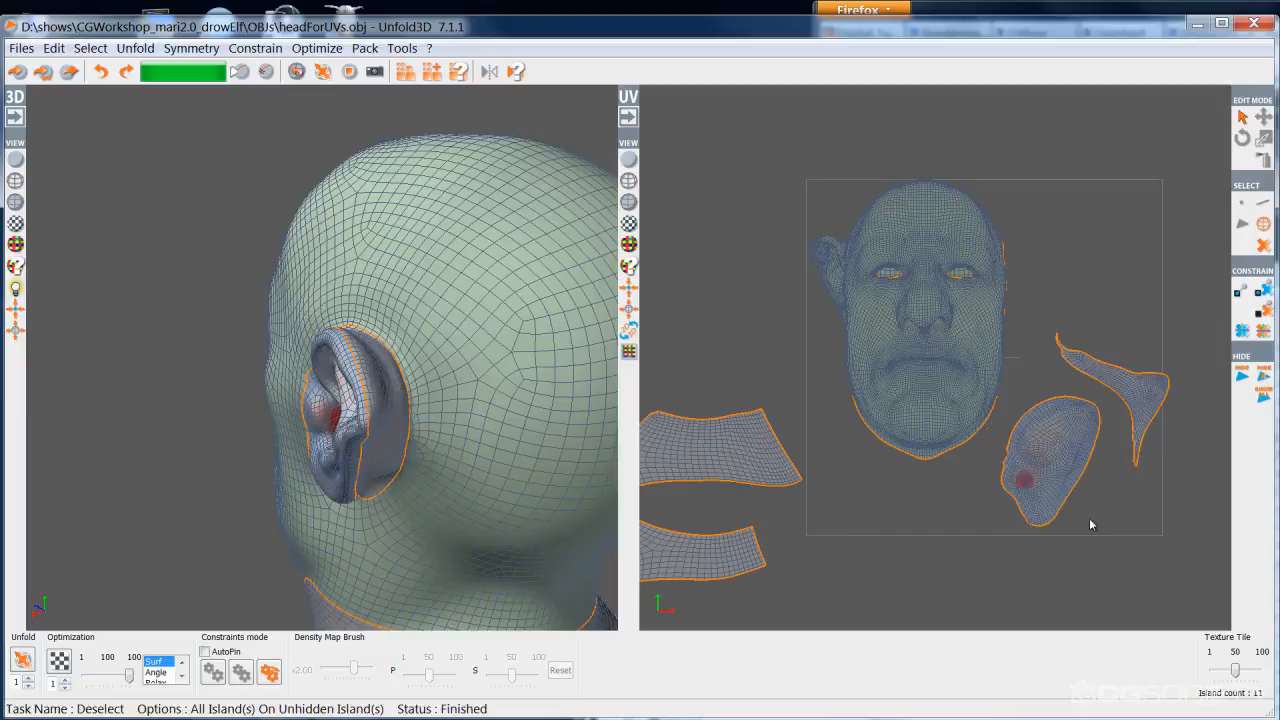
- Examine the ear's distortion in 3D with the checkerboard and the numbered grid texture, setting the texture tiling to 30
scroll(1090, 524, up, 2)
scroll(1090, 524, down, 2)
middle_drag(278, 459, 418, 415)
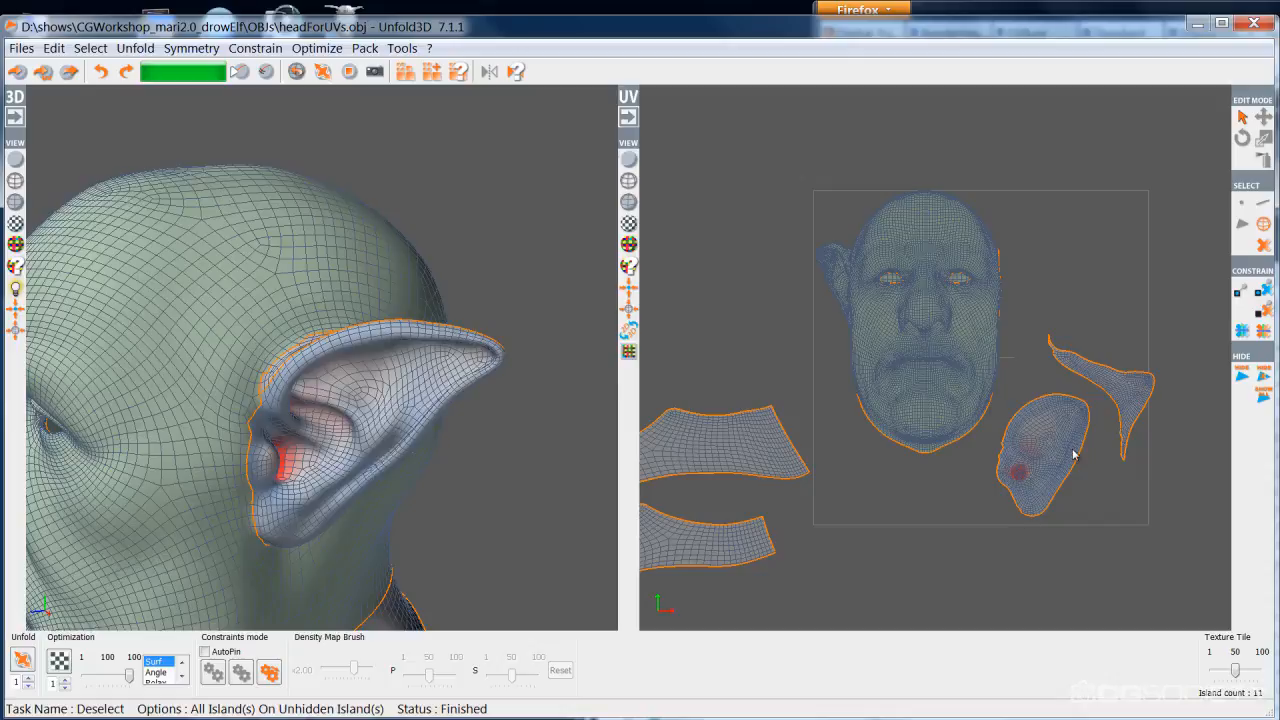
middle_drag(937, 508, 963, 479)
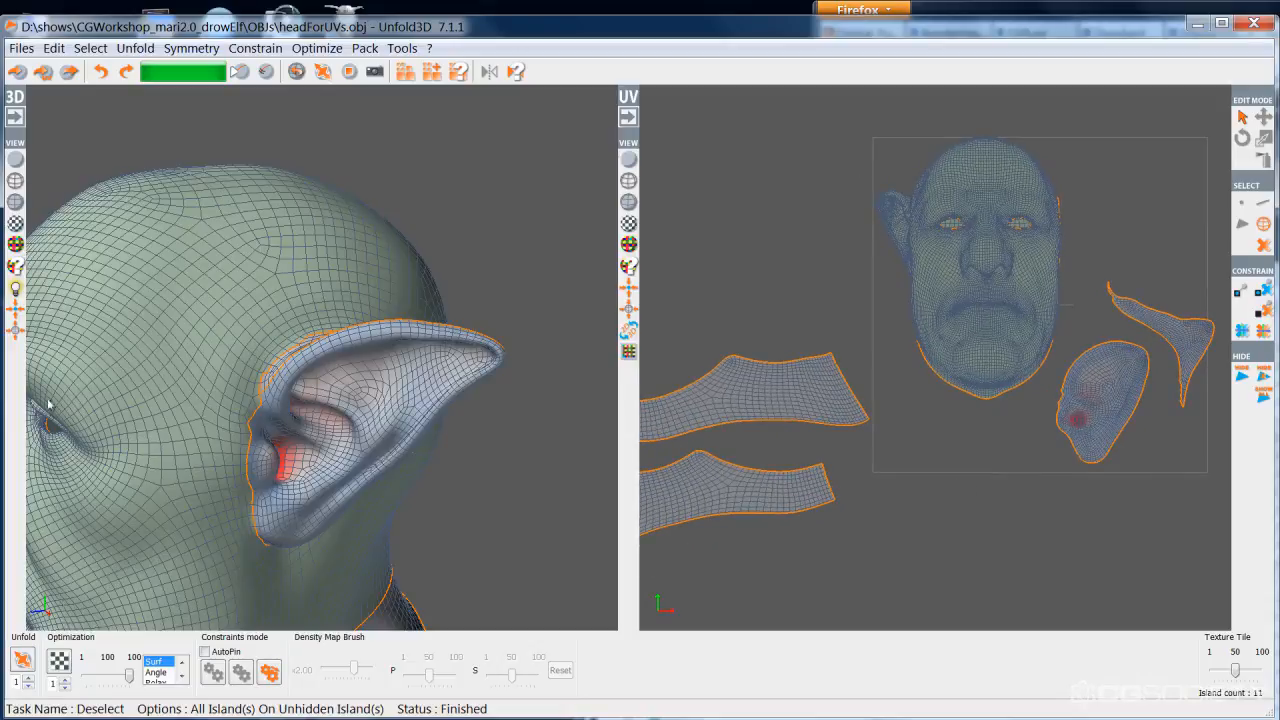
click(15, 223)
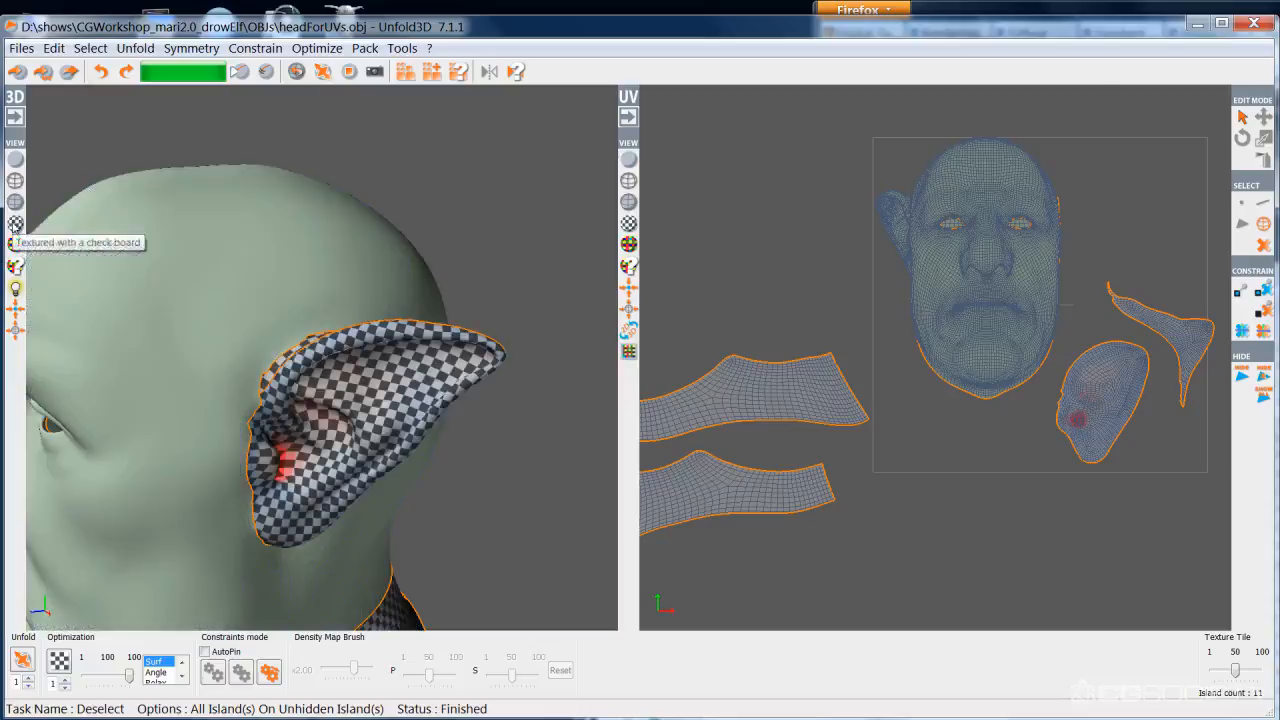
click(17, 246)
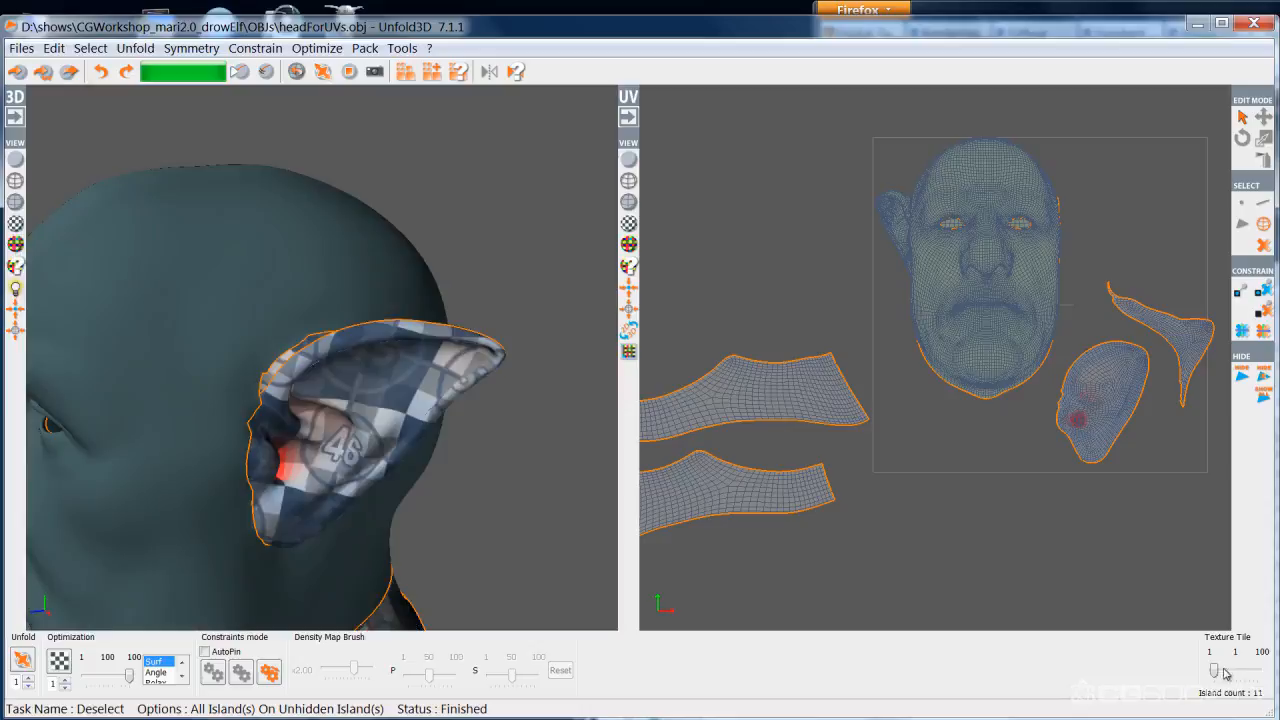
drag(1216, 674, 1229, 675)
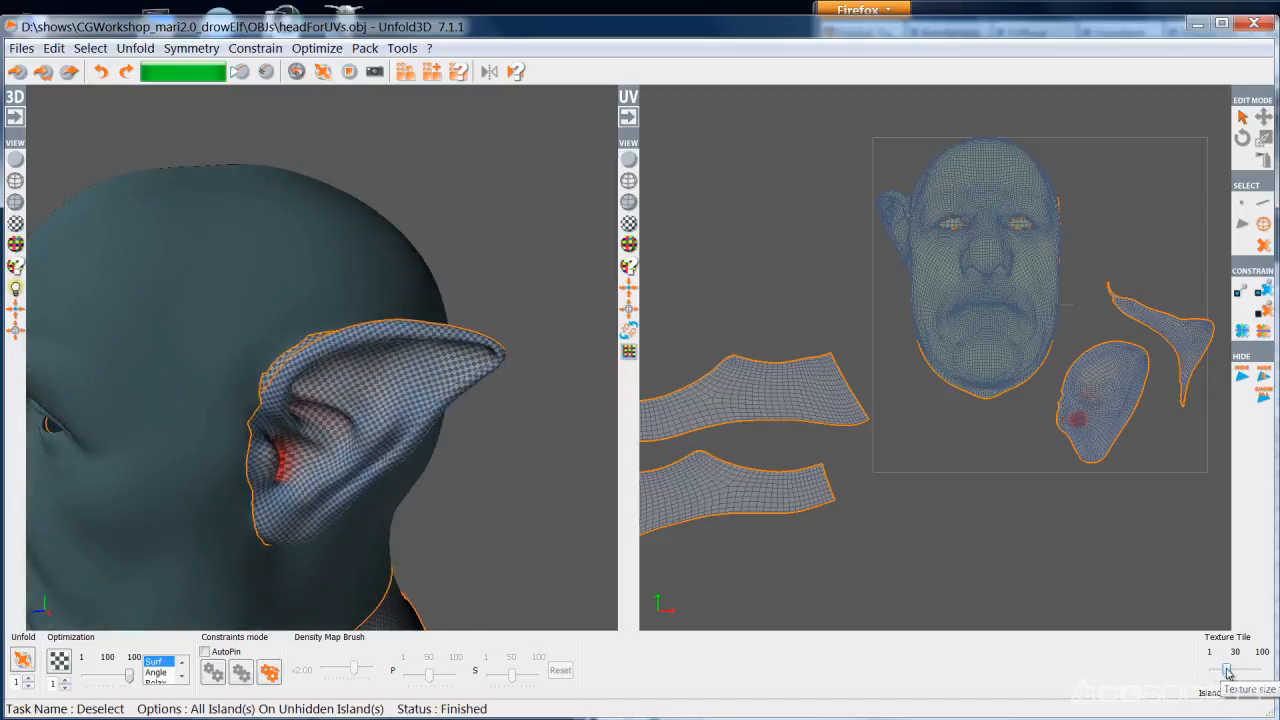
middle_drag(480, 506, 386, 381)
scroll(386, 435, up, 3)
scroll(518, 339, down, 2)
middle_drag(306, 423, 397, 425)
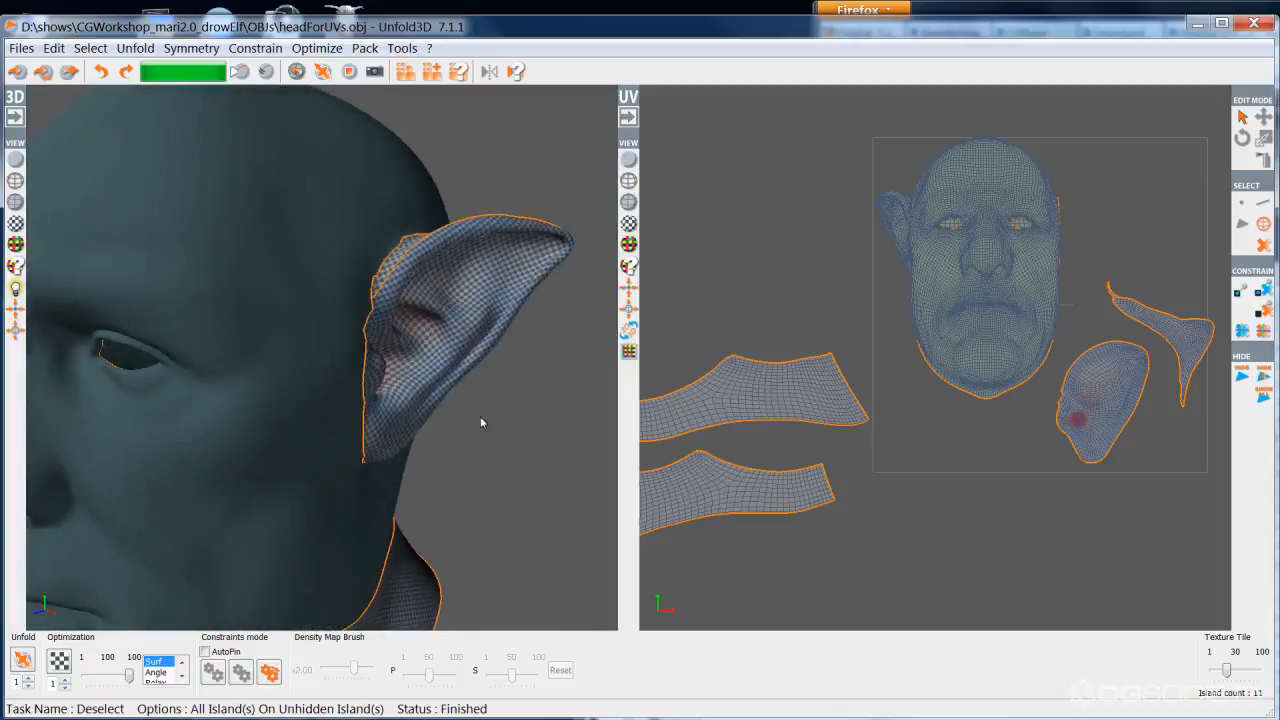
middle_drag(486, 454, 390, 448)
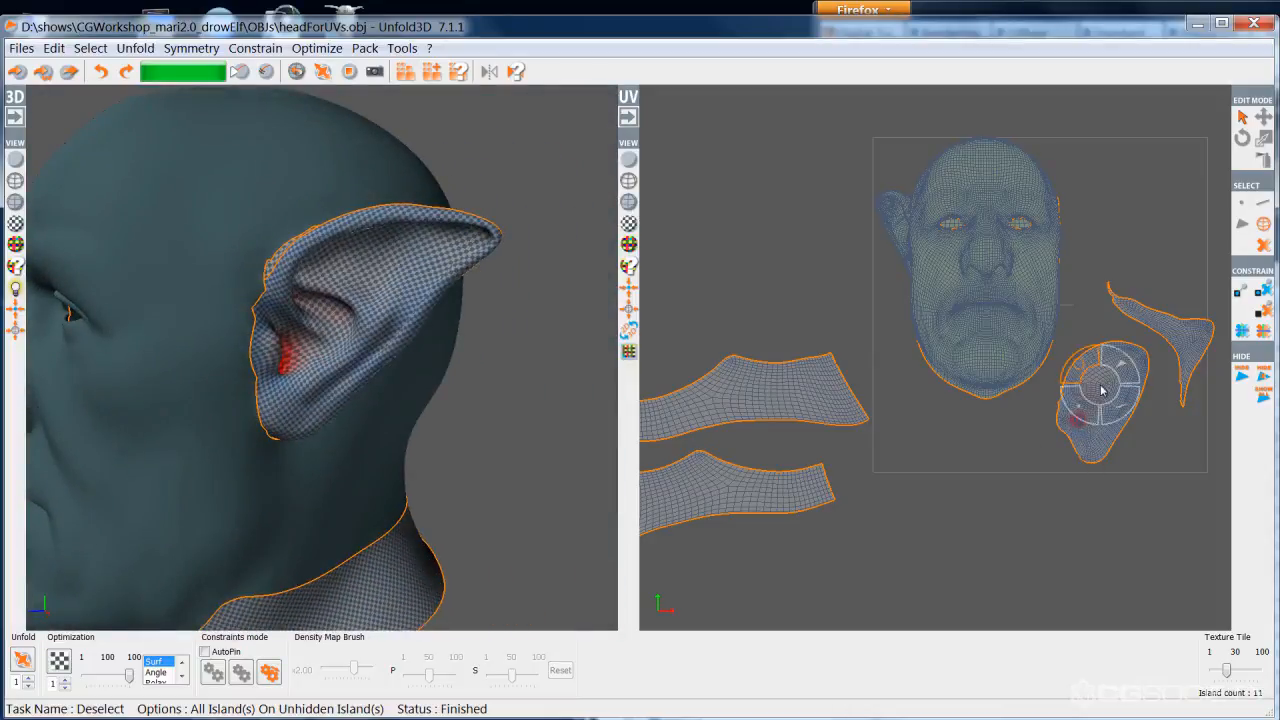
- Move both ear islands outside the UV tile, left of the head and above the neck islands
drag(1103, 390, 763, 228)
drag(1190, 337, 843, 237)
drag(819, 195, 809, 200)
click(814, 320)
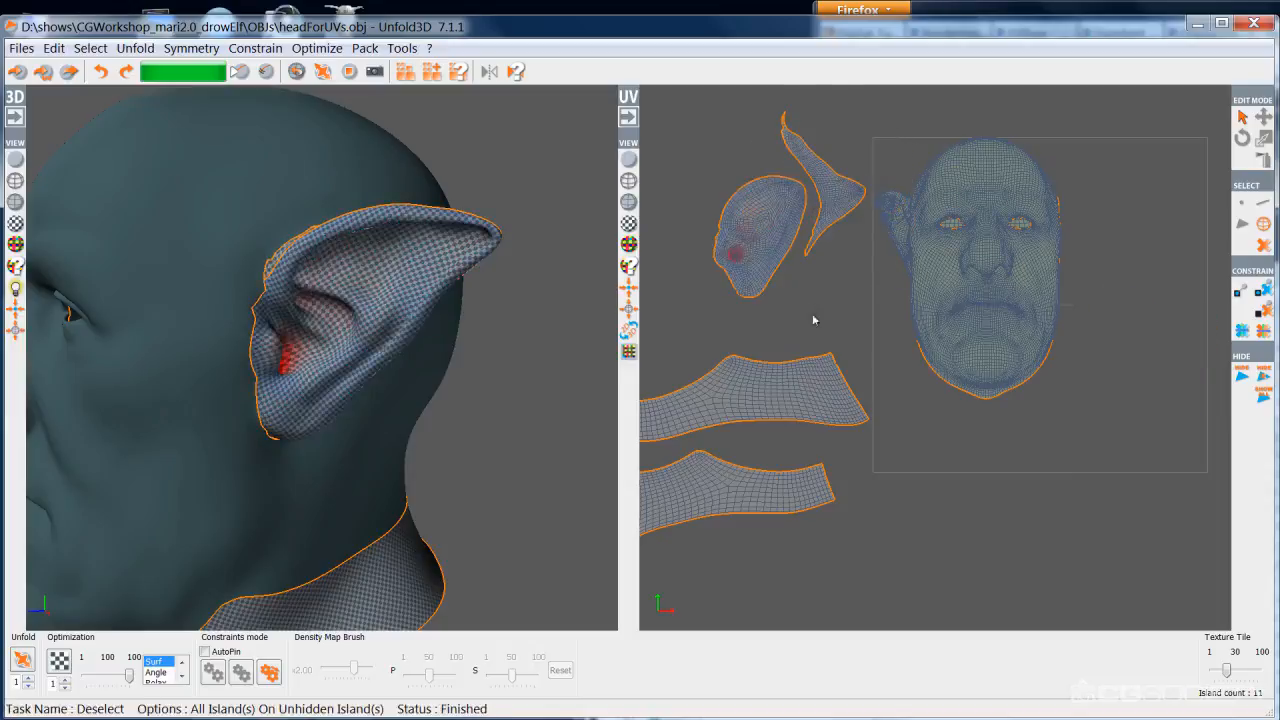
- Switch the 3D view to polygons with wireframe and on to wireframe only, and examine the head's internal geometry
click(15, 200)
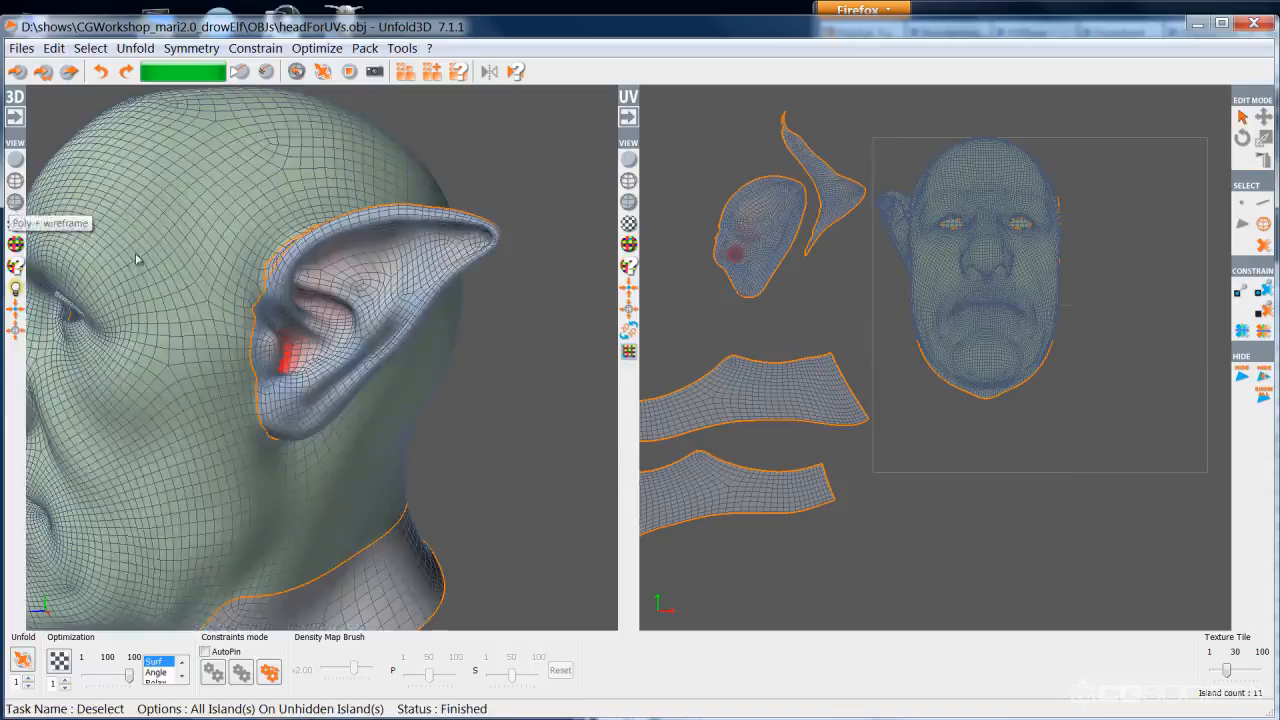
middle_drag(214, 371, 360, 380)
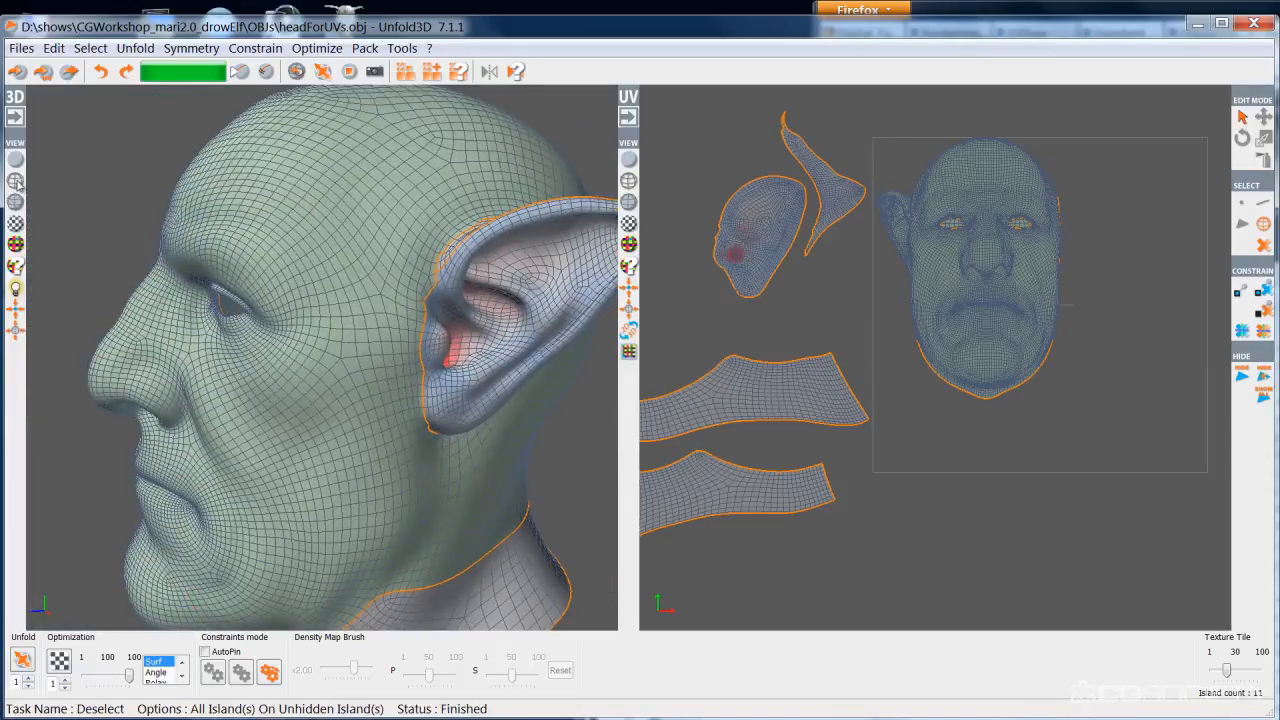
click(15, 181)
middle_drag(251, 334, 307, 340)
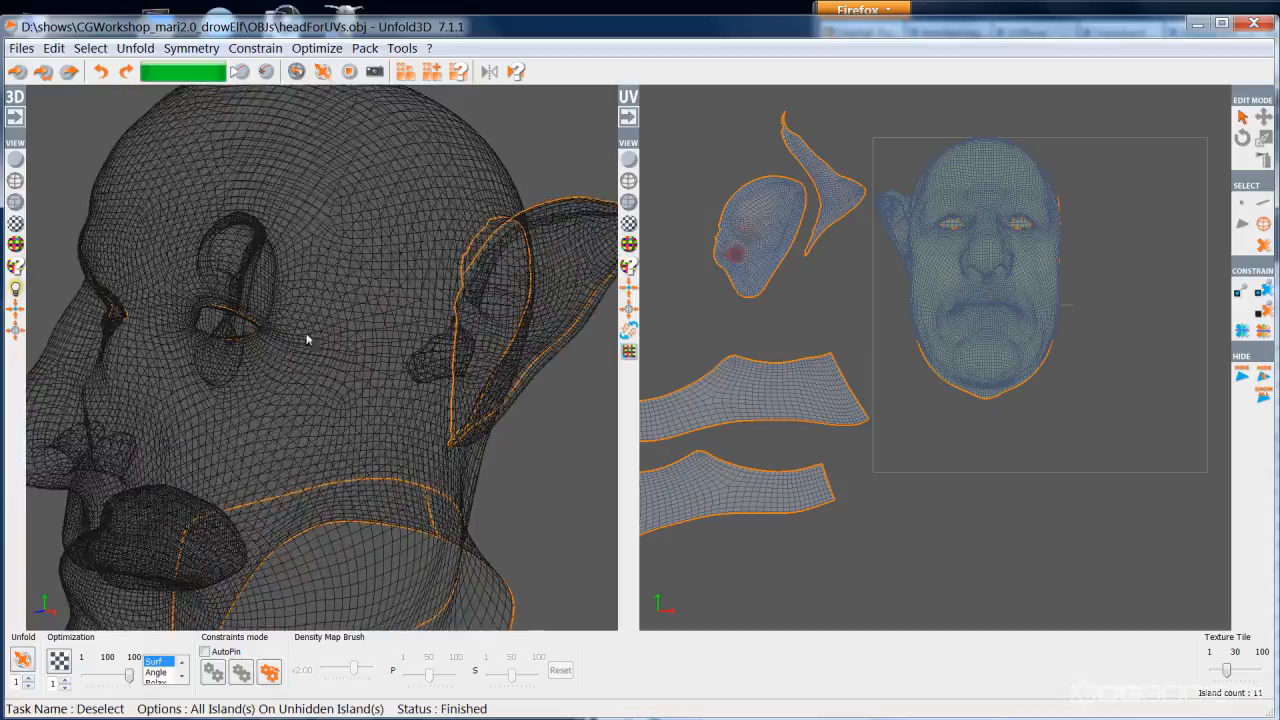
- Preview the head in the 3D view as plain polygons and with the numbered grid texture, and set the display to polygons with wireframe
click(15, 159)
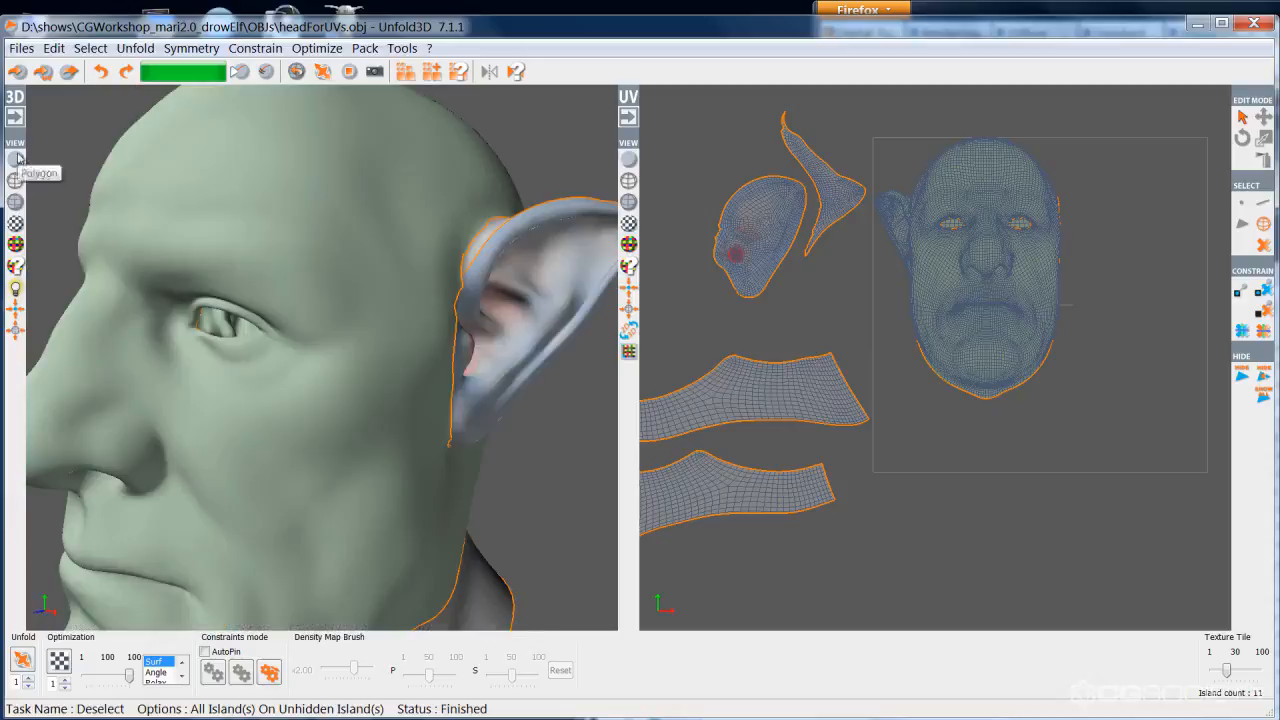
click(15, 224)
click(14, 248)
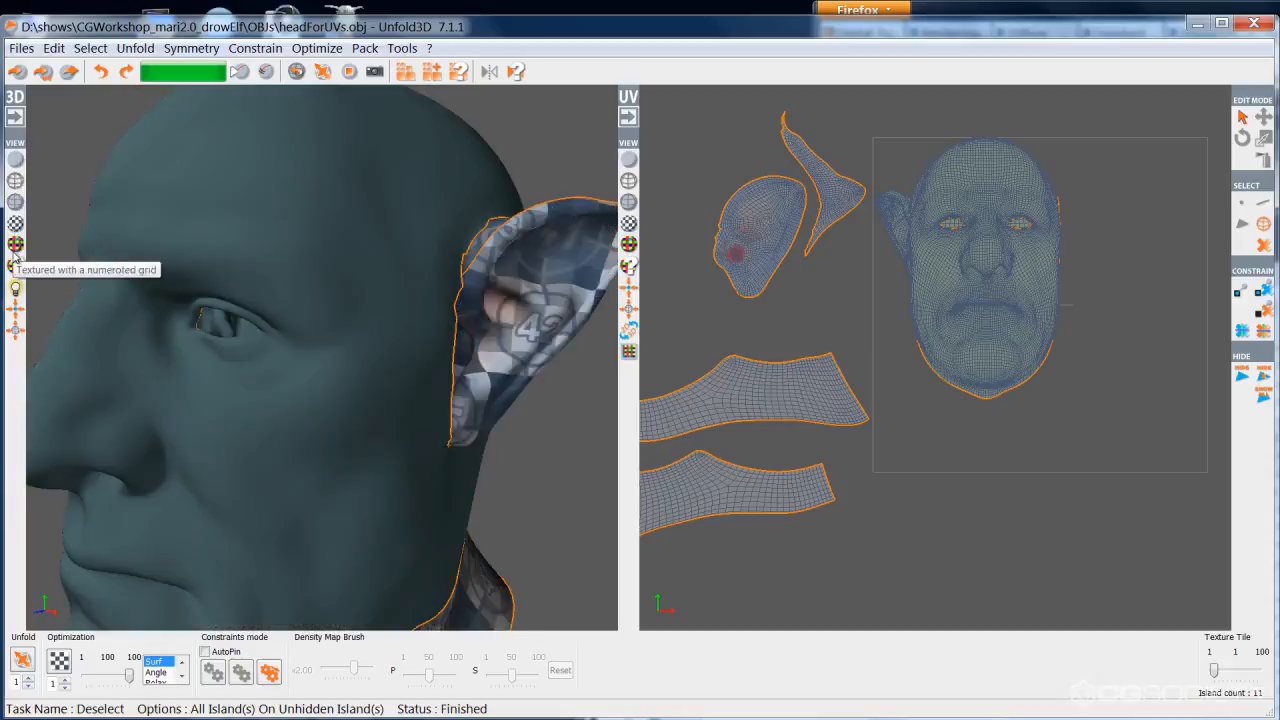
click(15, 202)
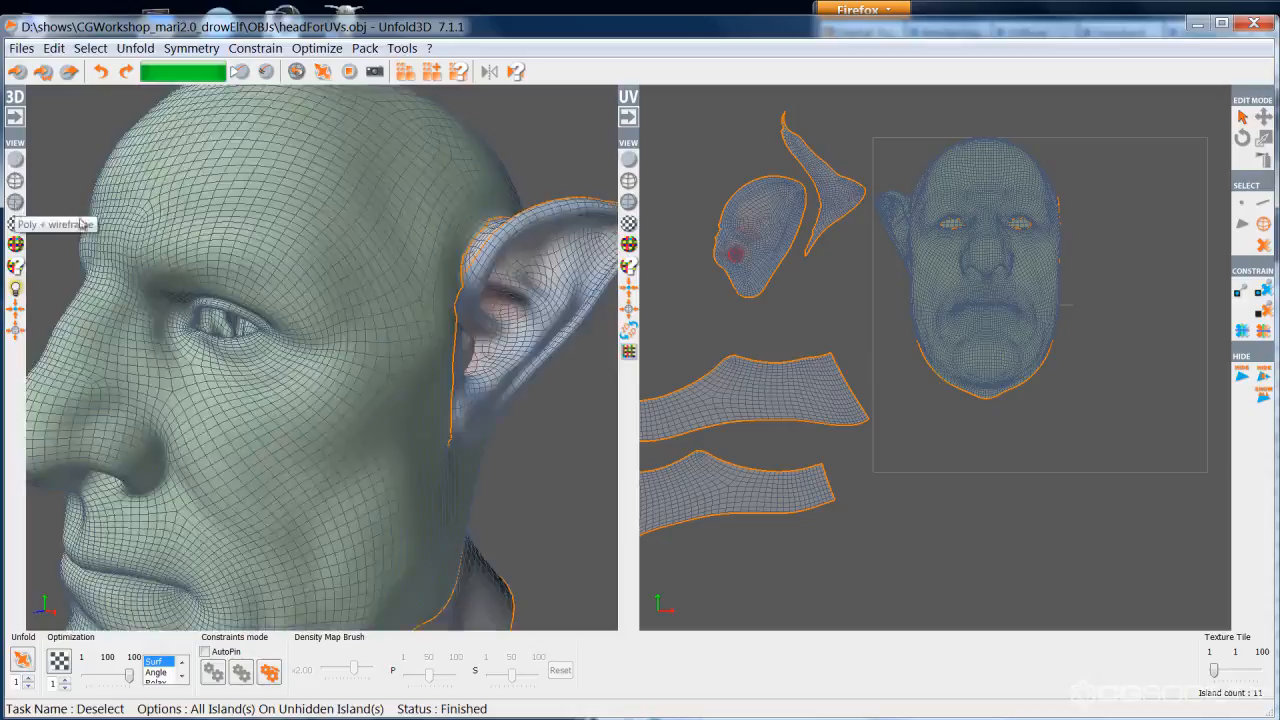
- Try selecting the edge loop that runs around the upper front of the uncut ear in edge selection mode, and deselect it
alt+drag(441, 338, 410, 336)
right_drag(410, 333, 427, 356)
alt+drag(526, 371, 478, 378)
scroll(432, 361, up, 3)
alt+drag(206, 364, 343, 351)
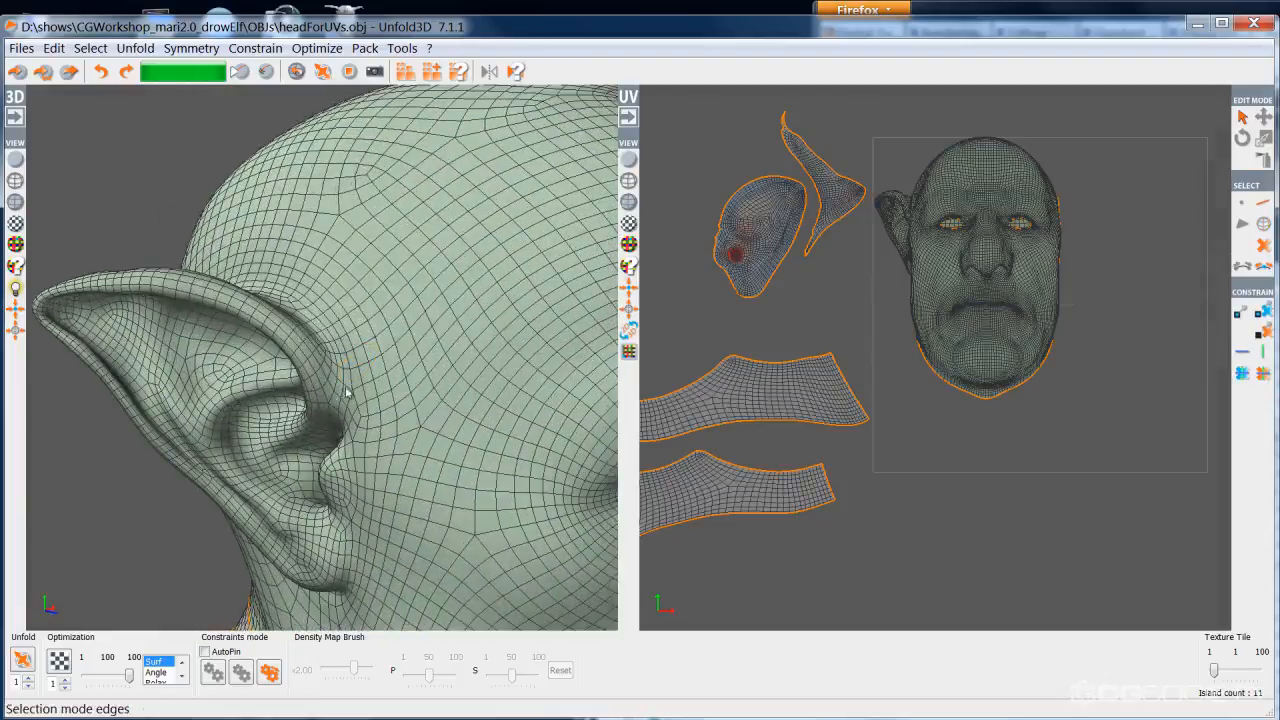
double_click(329, 354)
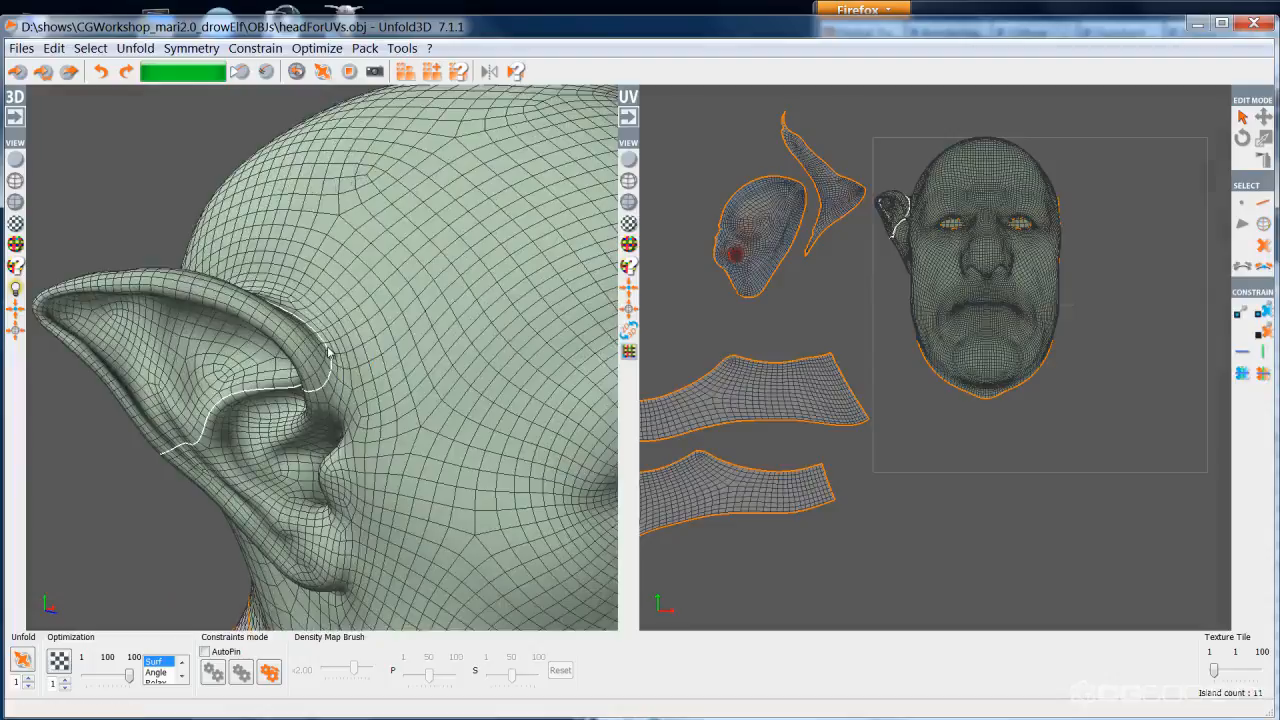
ctrl+double_click(327, 351)
alt+drag(326, 351, 352, 401)
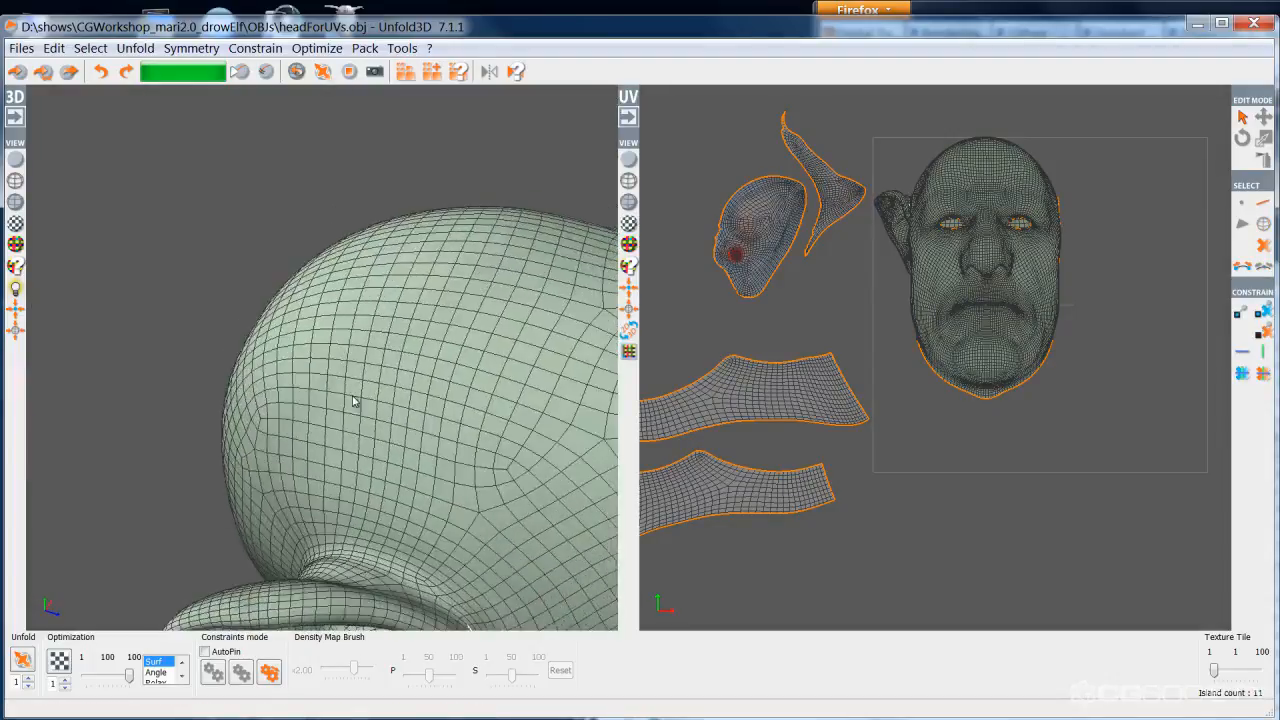